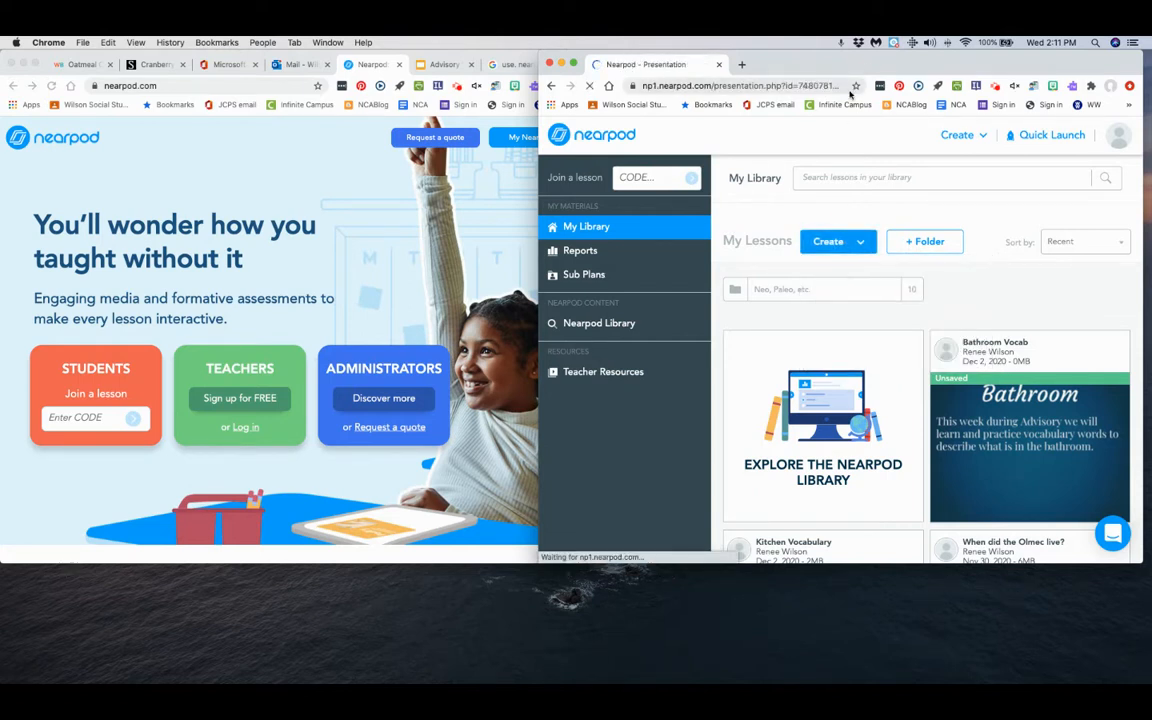
Expand the lesson editor window to full screen and rename the untitled lesson as "Adjectives".
left_click_drag(955, 71, 728, 102)
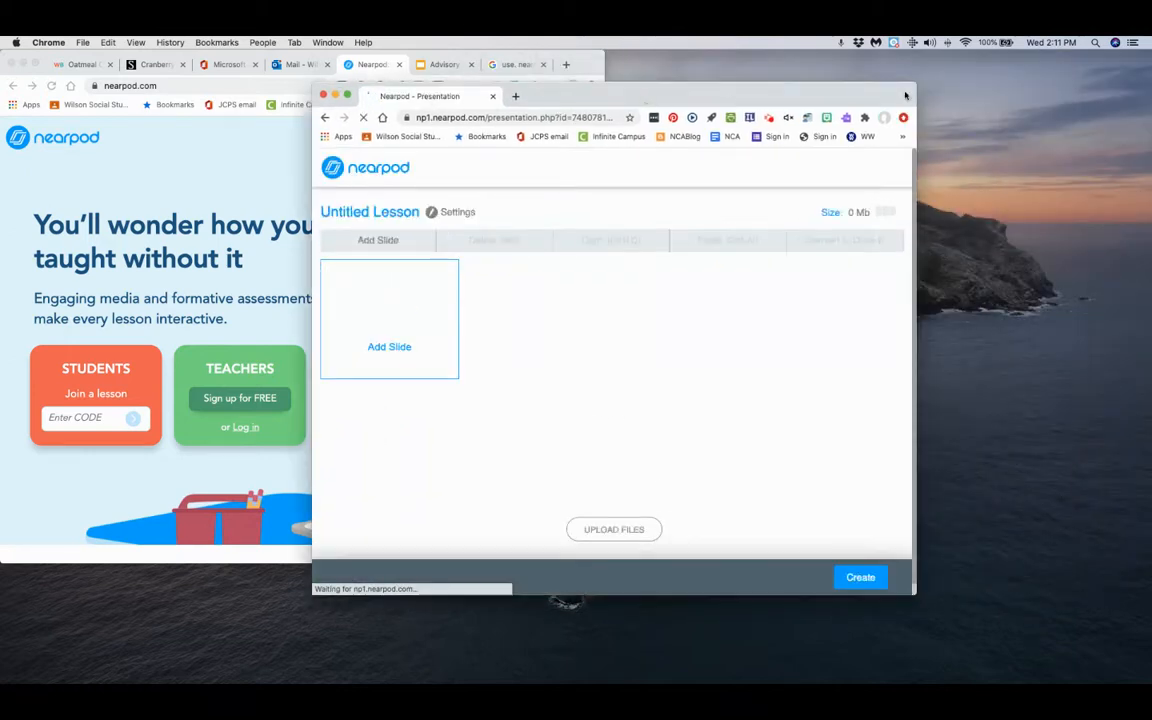
left_click(347, 95)
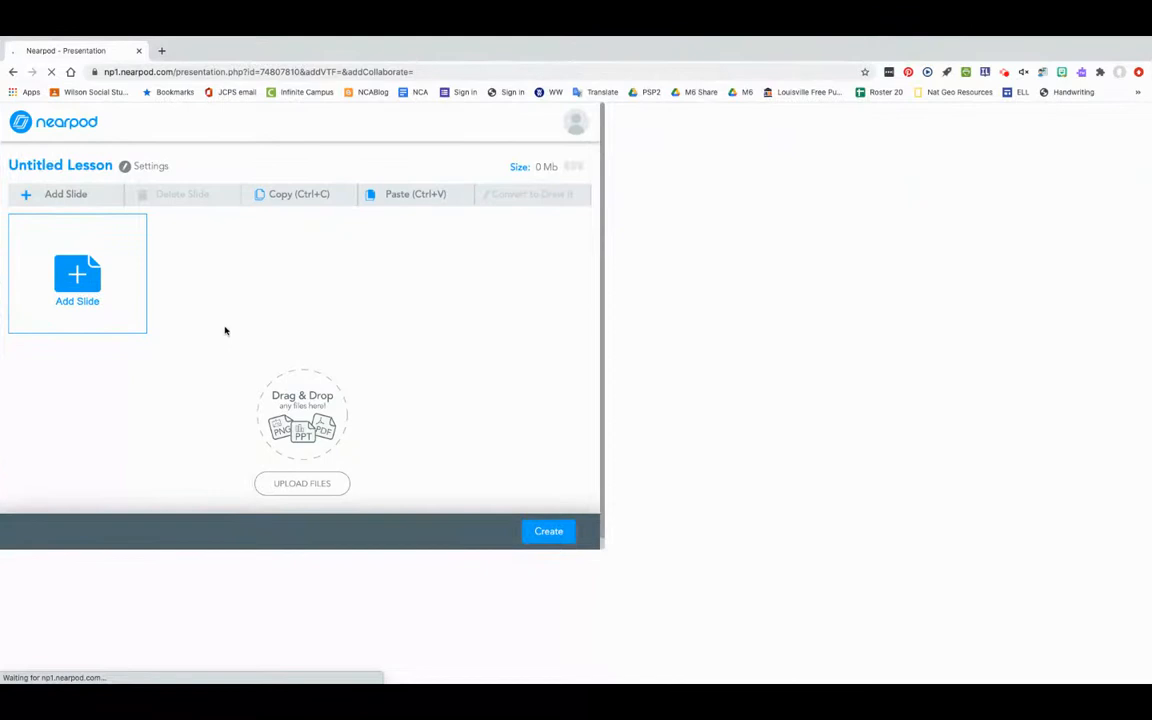
left_click(311, 164)
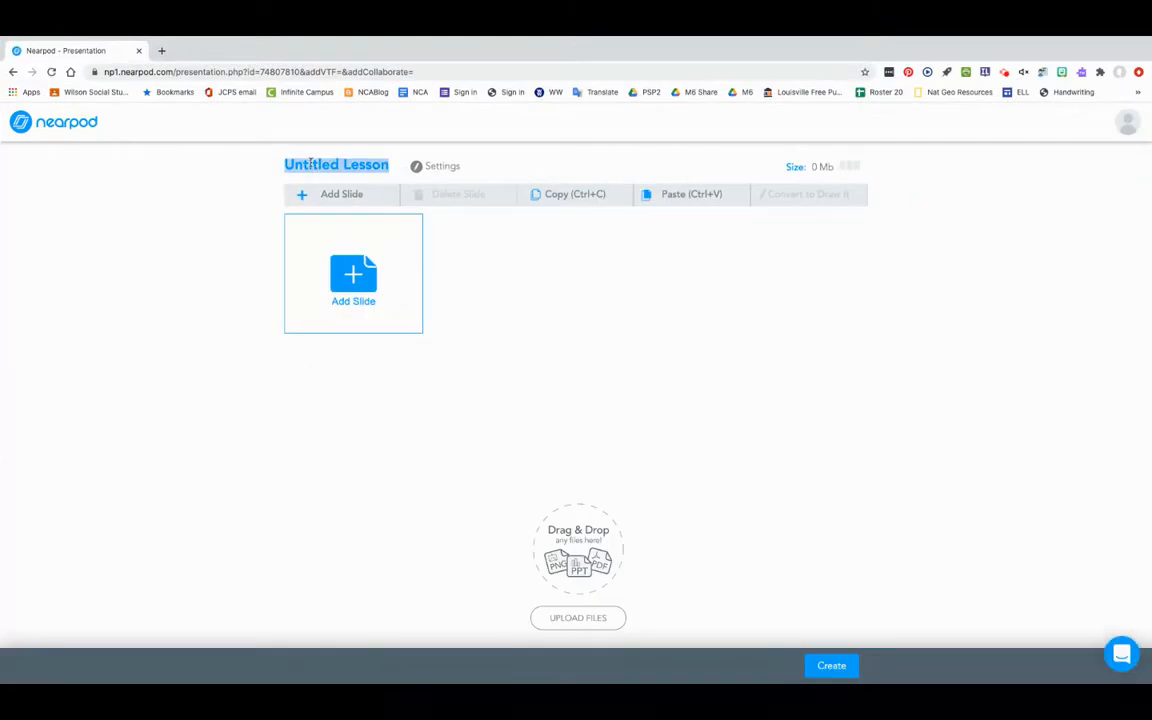
type("Adjectives")
key("Return")
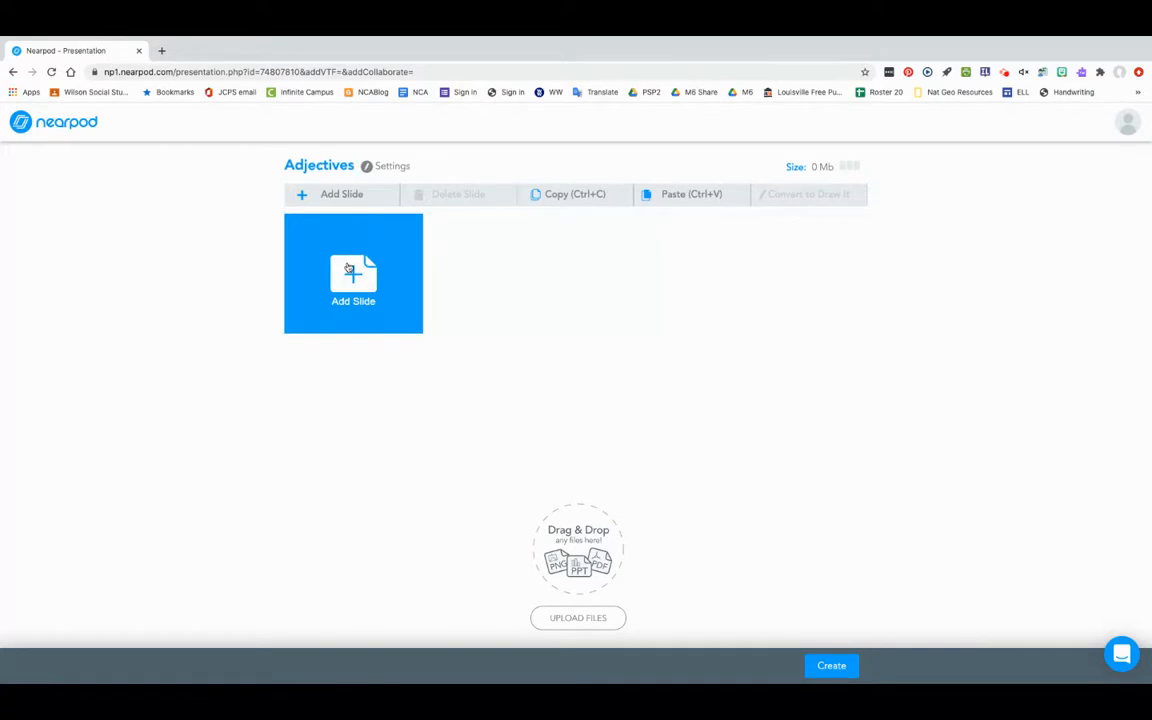
Add a video slide using the copied YouTube link for "Adjectives! GO TO GOOGLE CLASSROOM!" and save the selection.
left_click(348, 268)
left_click(373, 342)
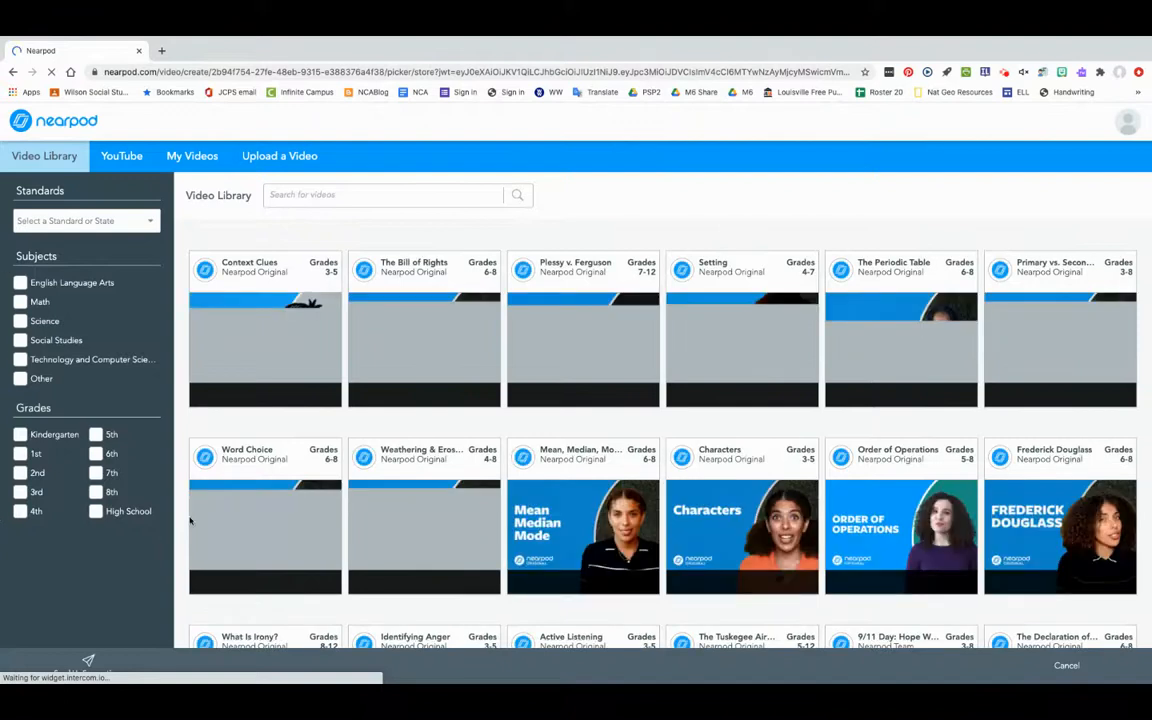
left_click(116, 157)
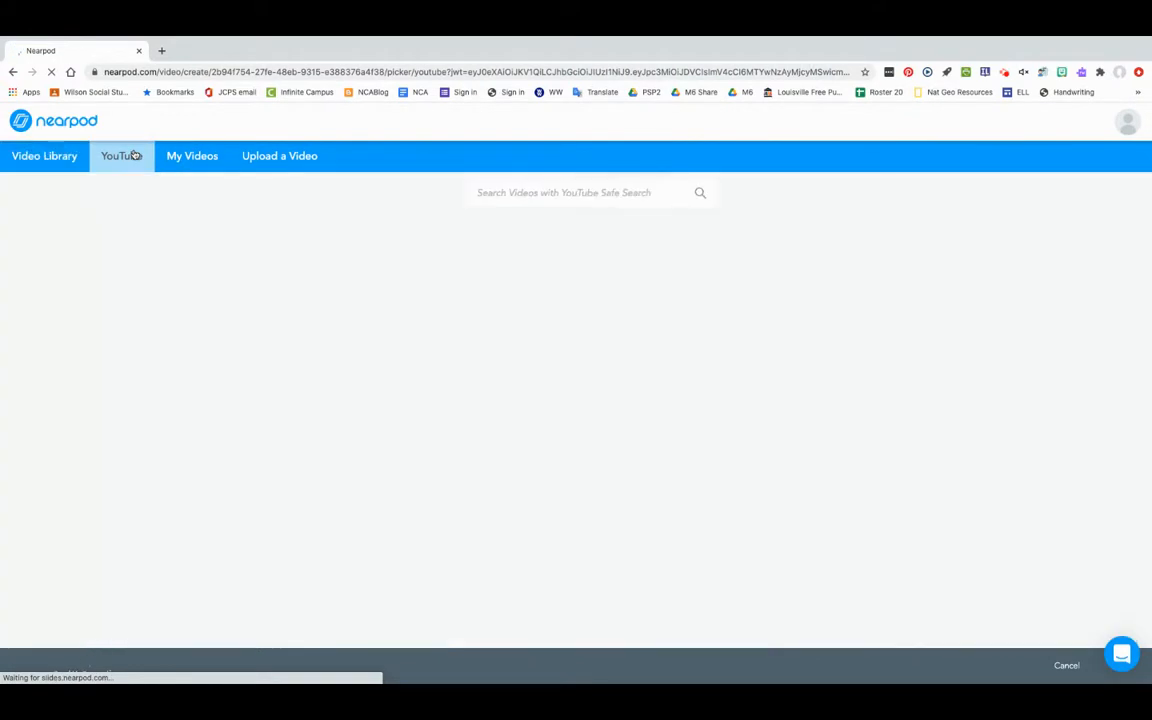
left_click(530, 198)
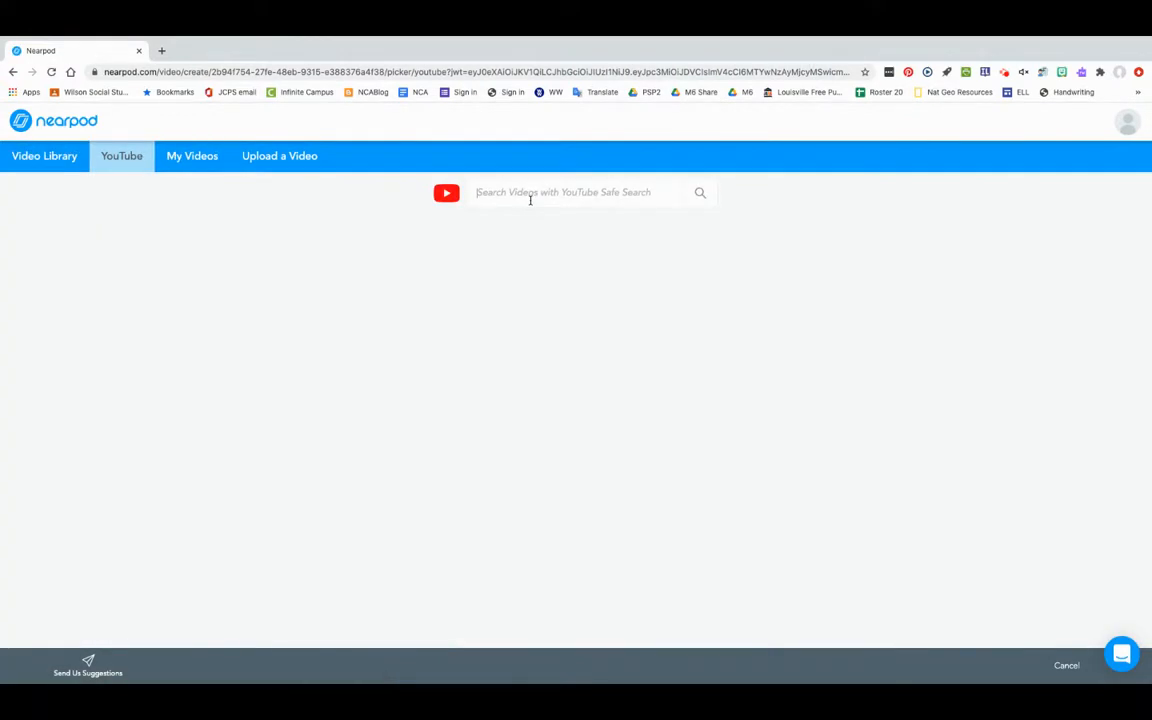
type("https://www.youtube.com/watch?v=PWoc1cQifXw")
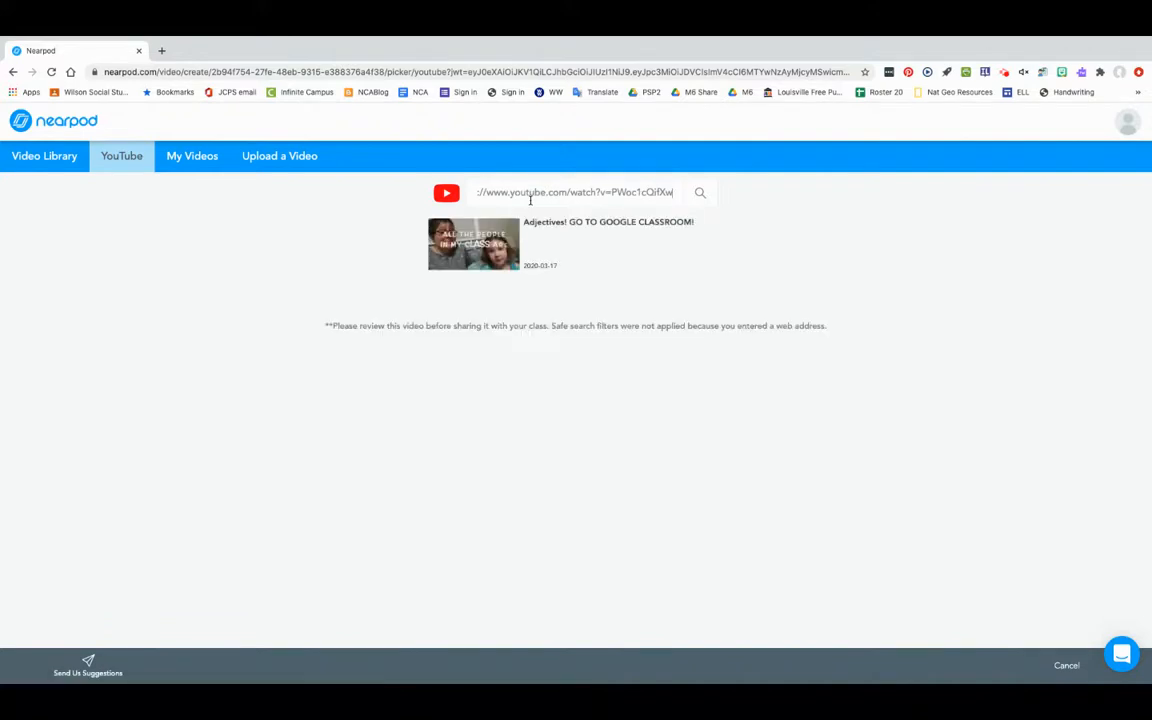
left_click(495, 242)
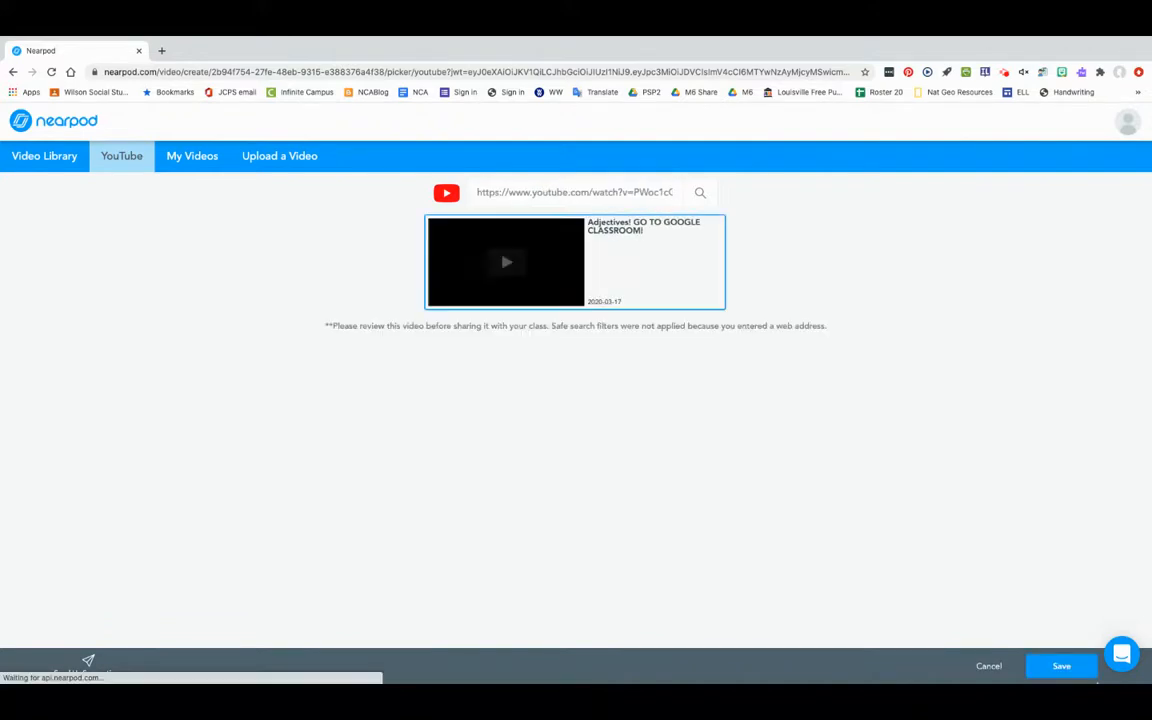
left_click(1062, 667)
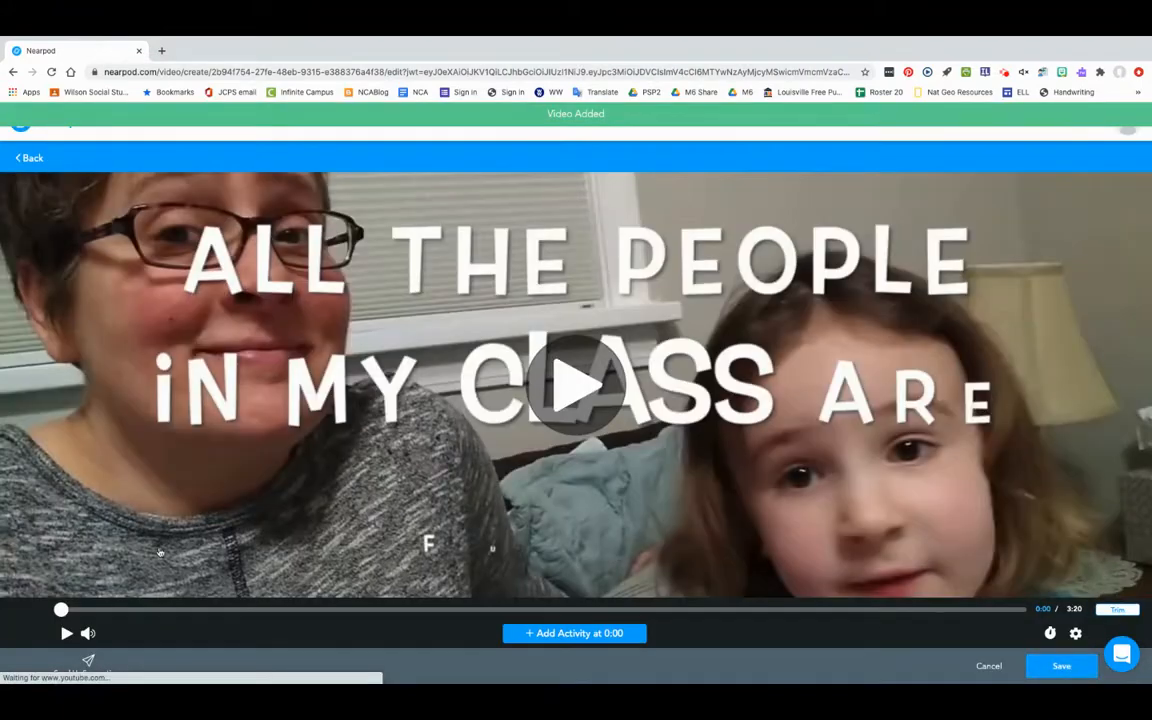
Play the video up to 0:12, pause it, and add a multiple choice question at that point.
left_click(65, 633)
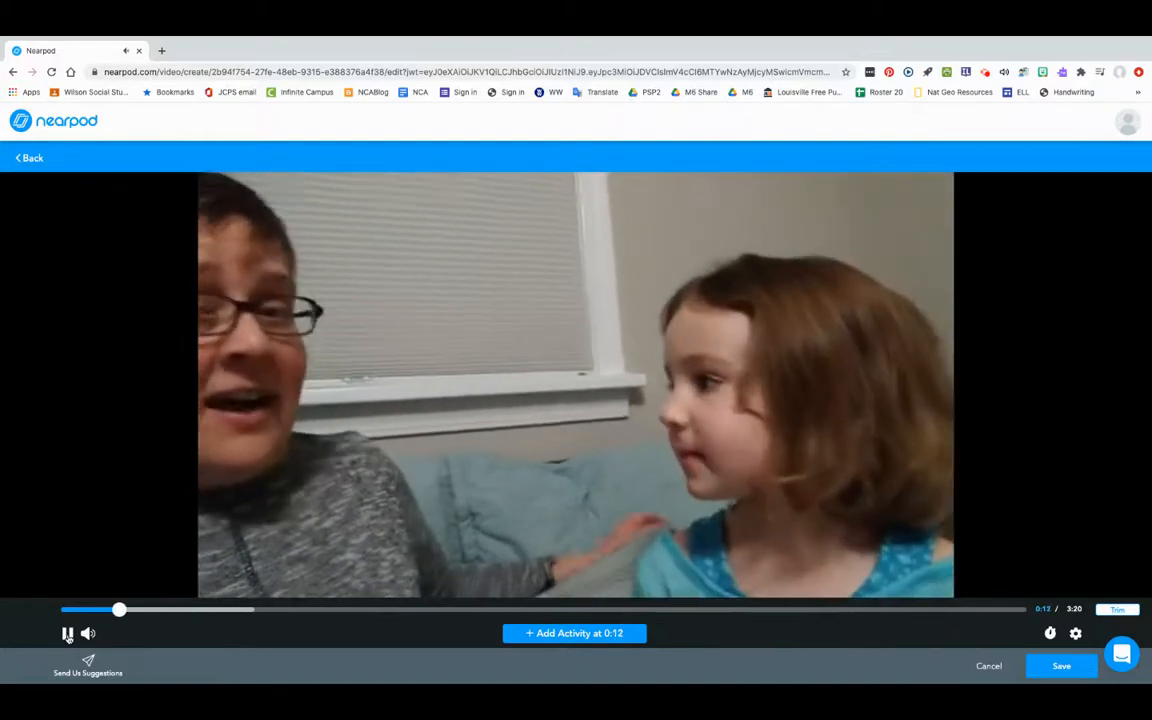
left_click(67, 634)
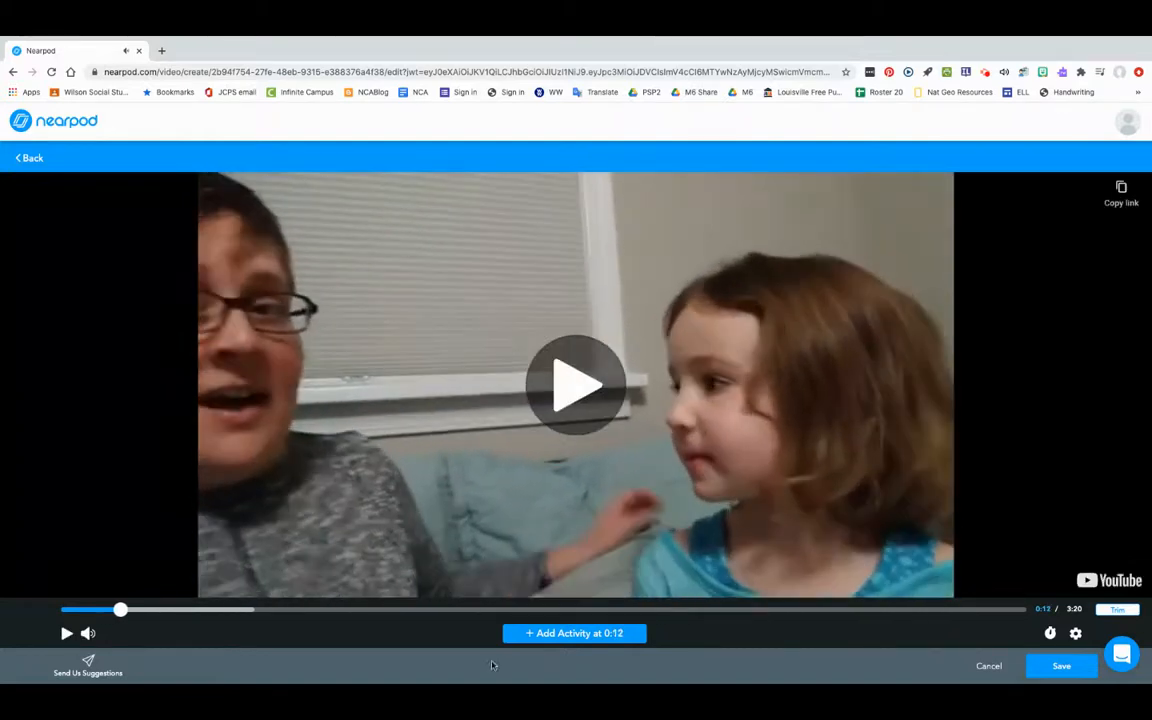
left_click(584, 634)
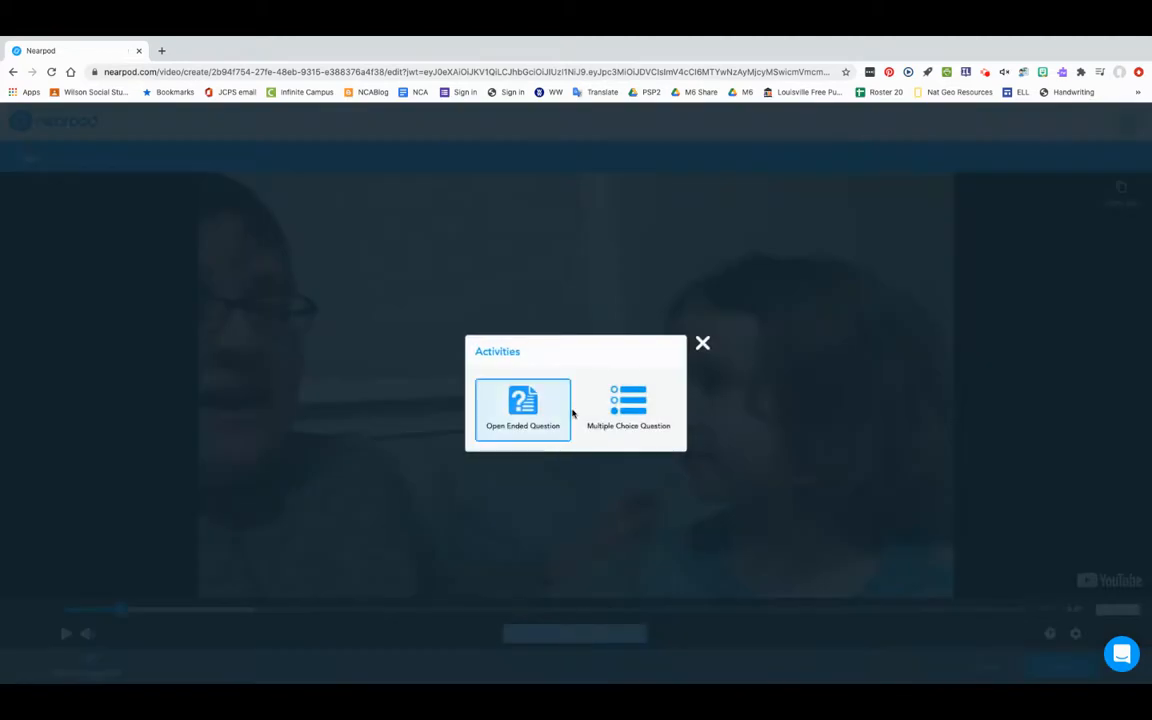
left_click(626, 408)
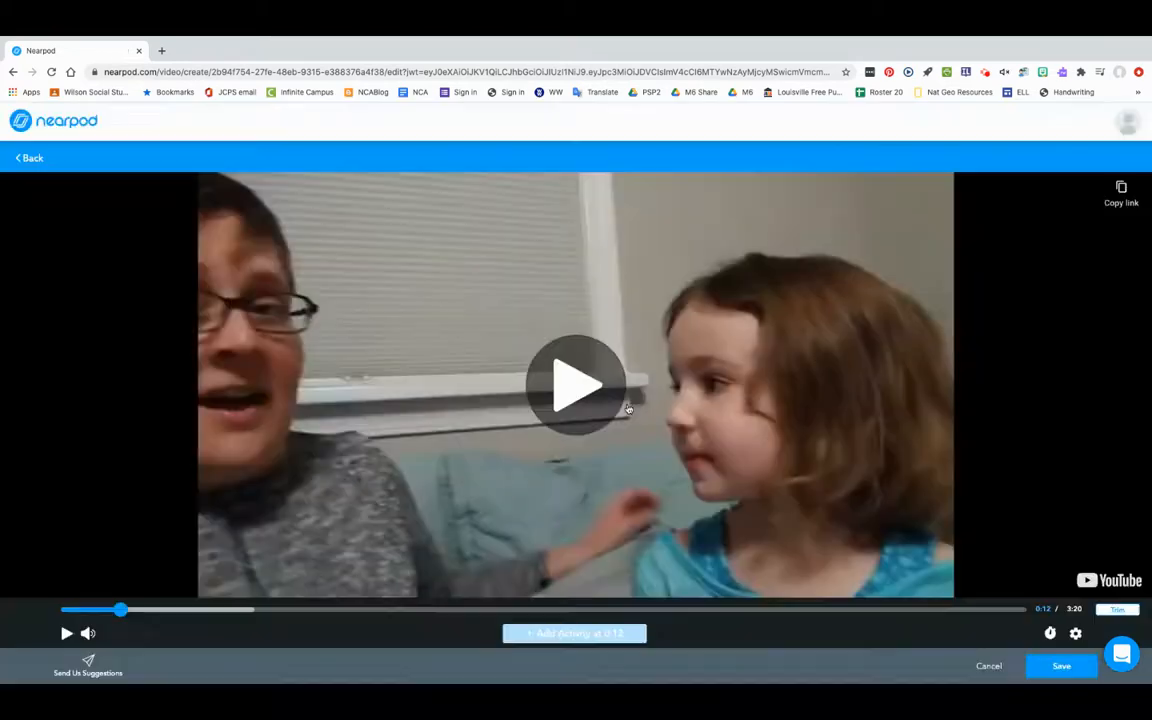
Enter the question "What do adjectives do?" with "they are a person place or thing" as the first answer option.
left_click(346, 195)
type("What do adjectives do?")
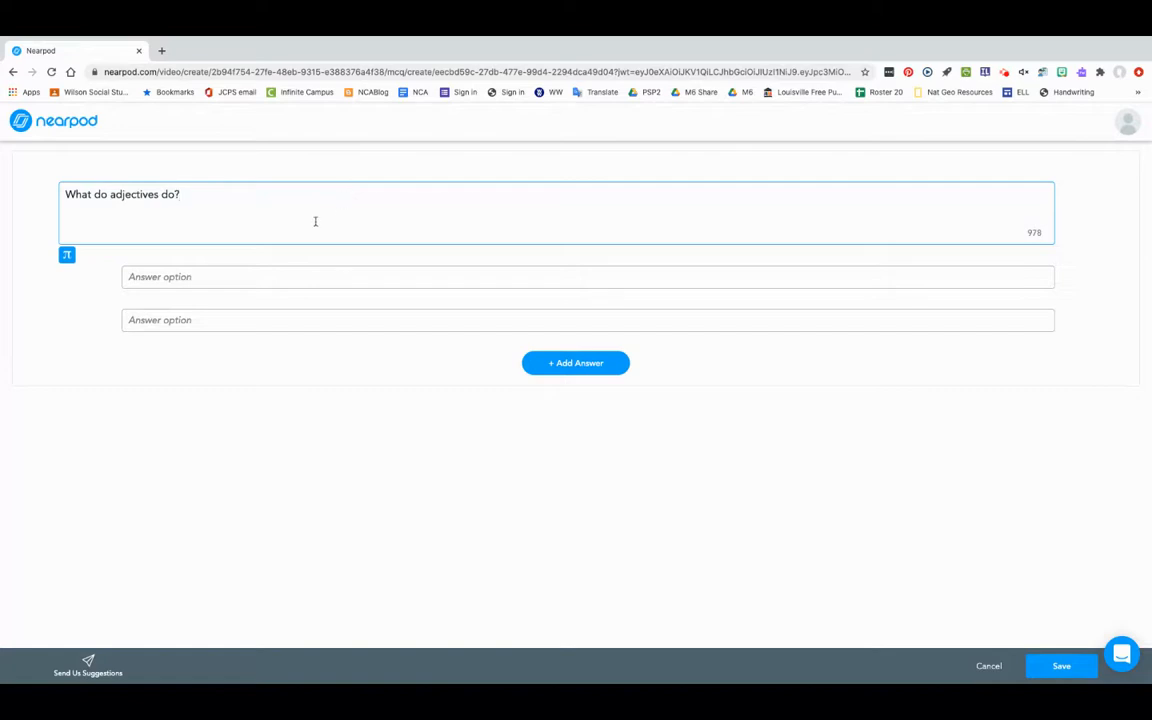
left_click(271, 277)
type("they are a person place or thing")
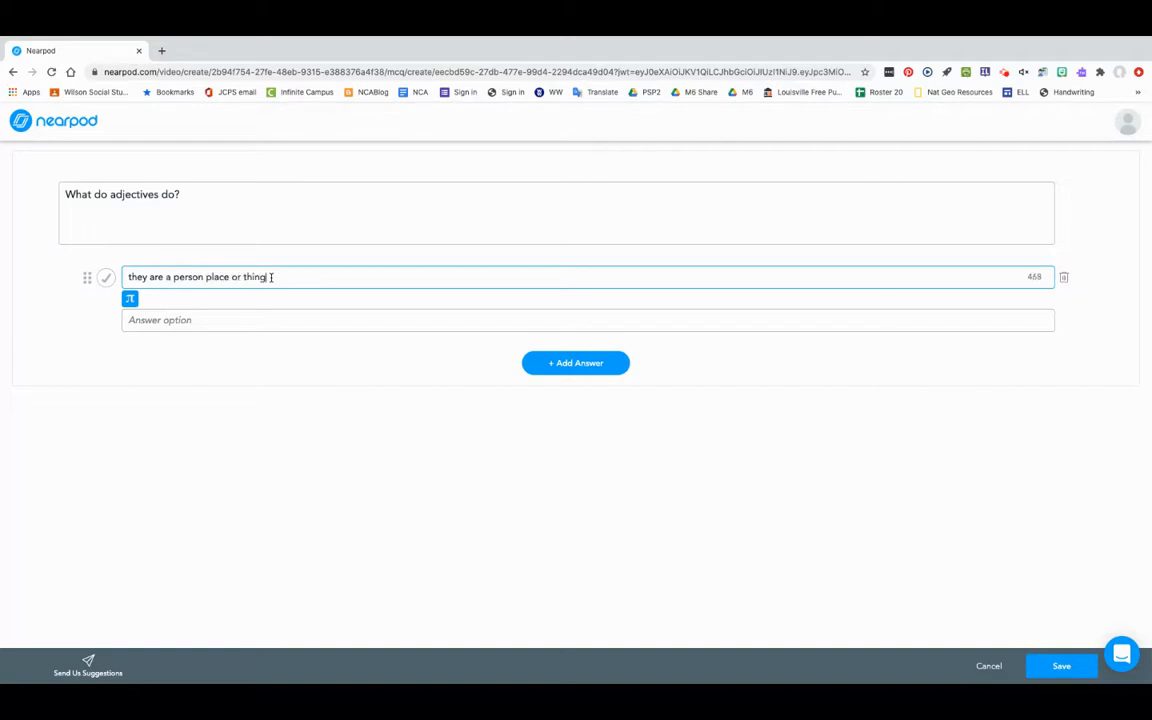
Enter "they describe things." as the second answer, marked correct, and save both the question and the video.
left_click(226, 319)
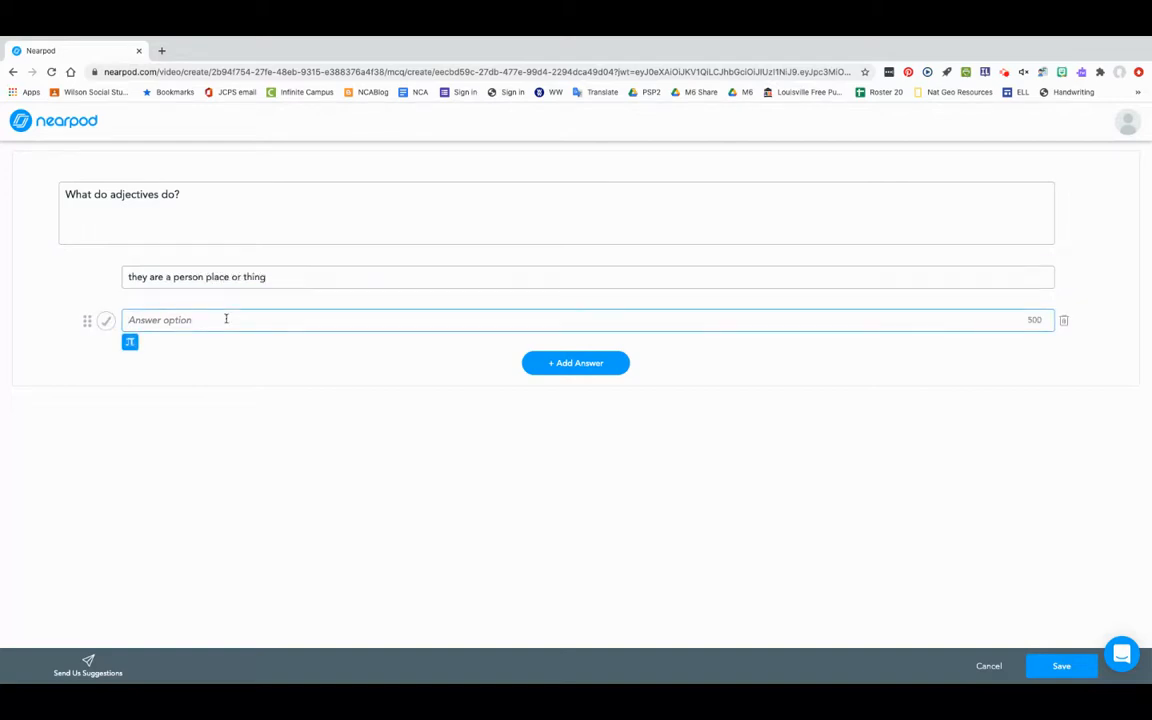
type("hey describe things.")
left_click(106, 322)
left_click(128, 321)
type("things.")
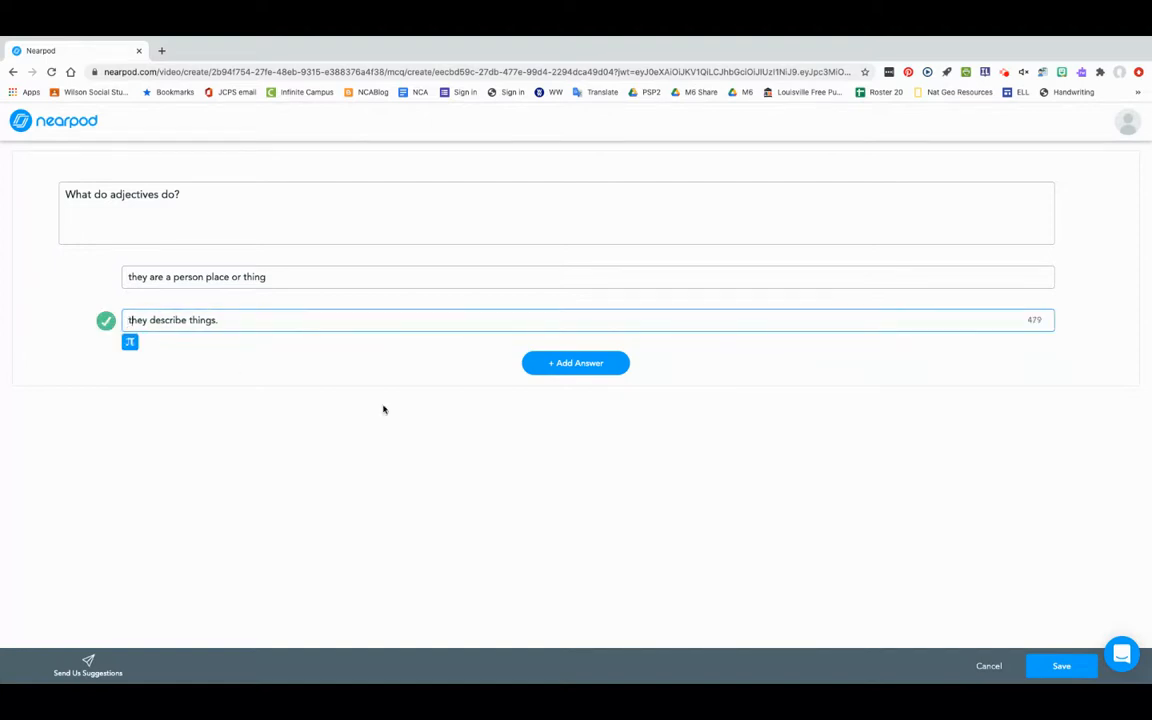
left_click(1061, 667)
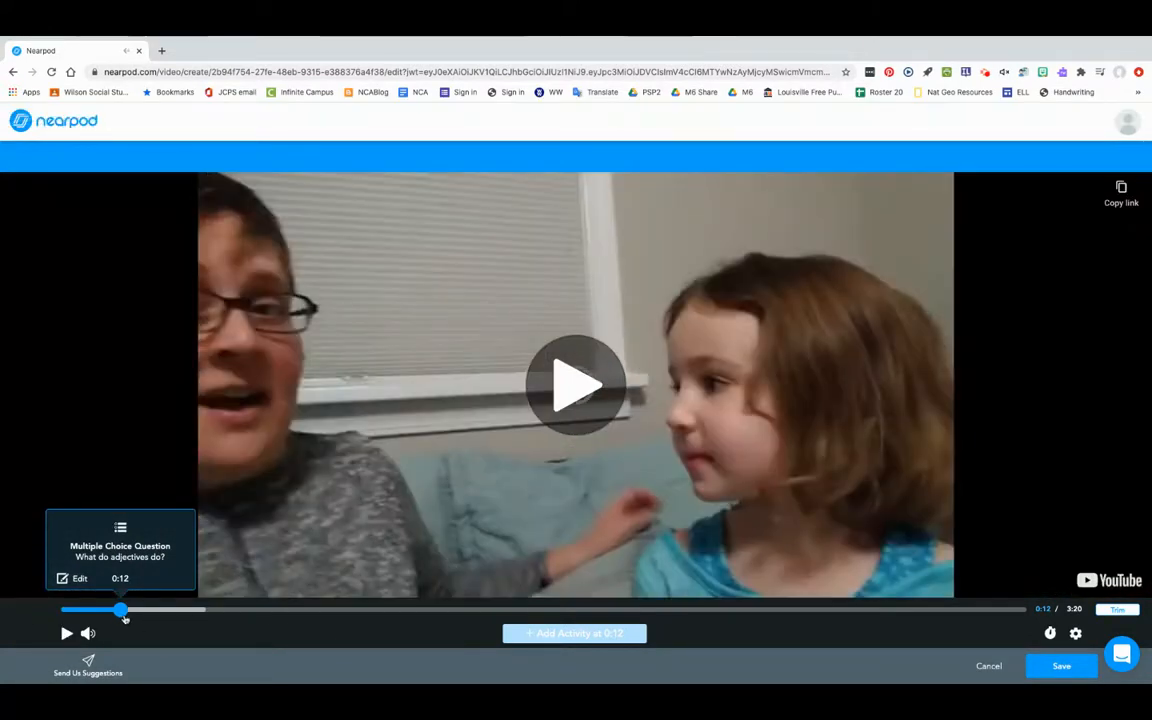
left_click(1058, 667)
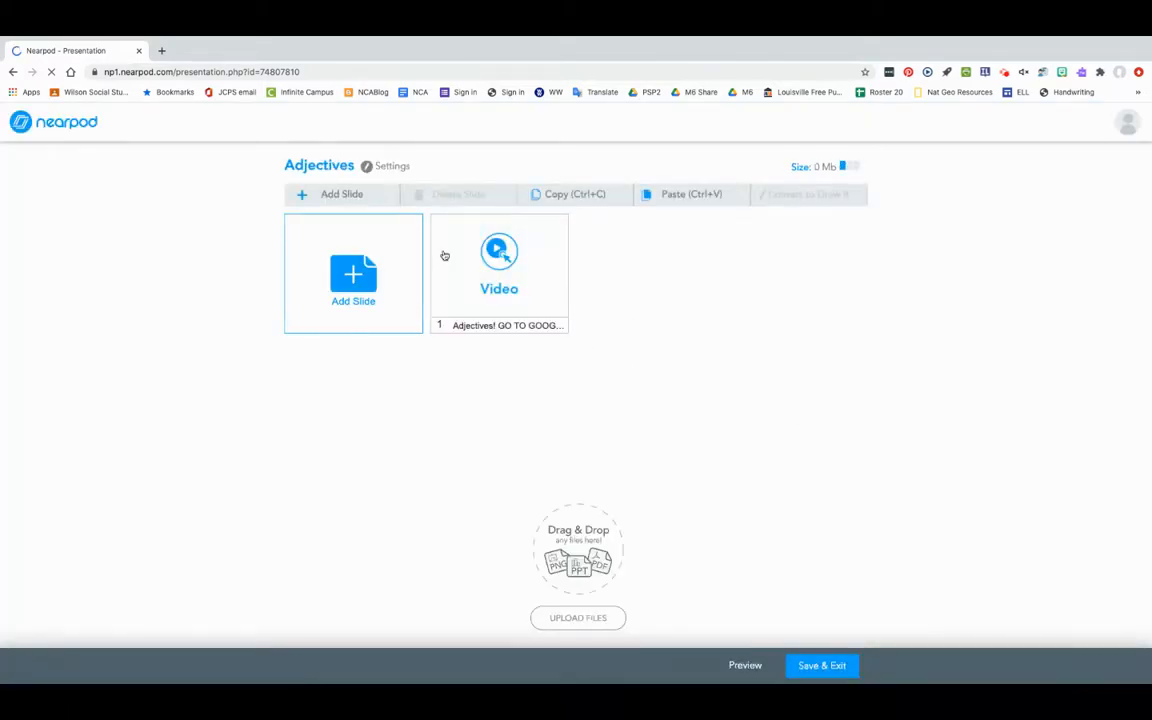
Add a content slide to the lesson with the title "Adjectives describe the world.".
left_click(355, 276)
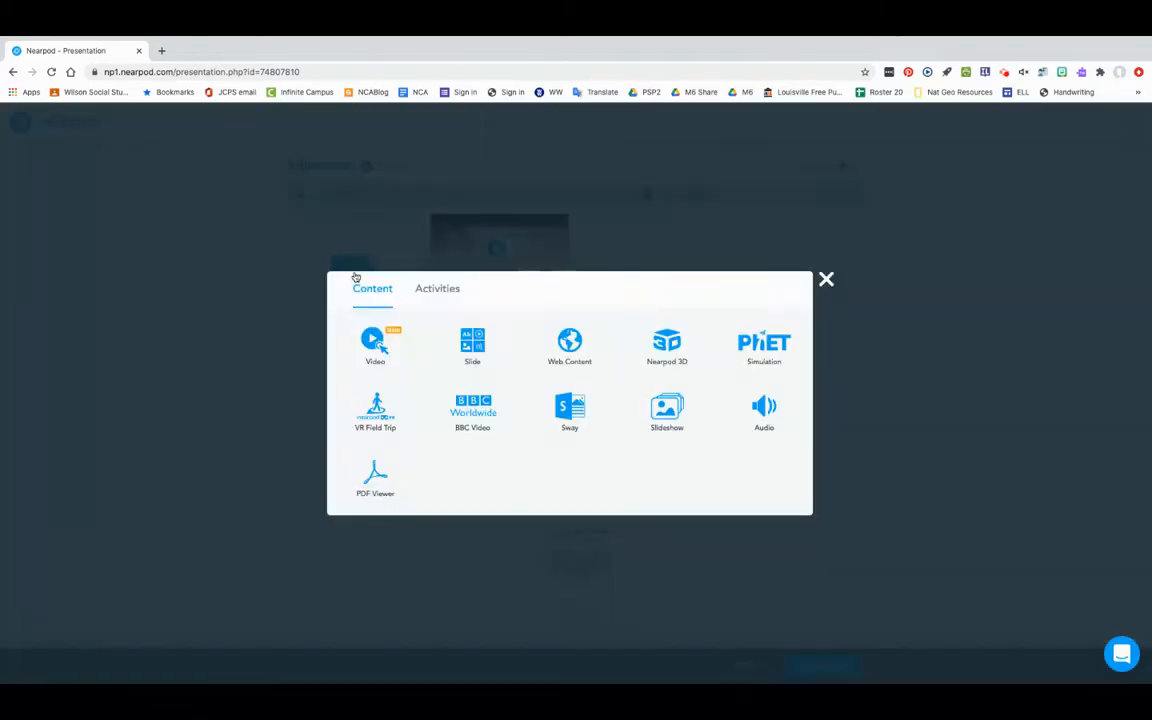
left_click(480, 341)
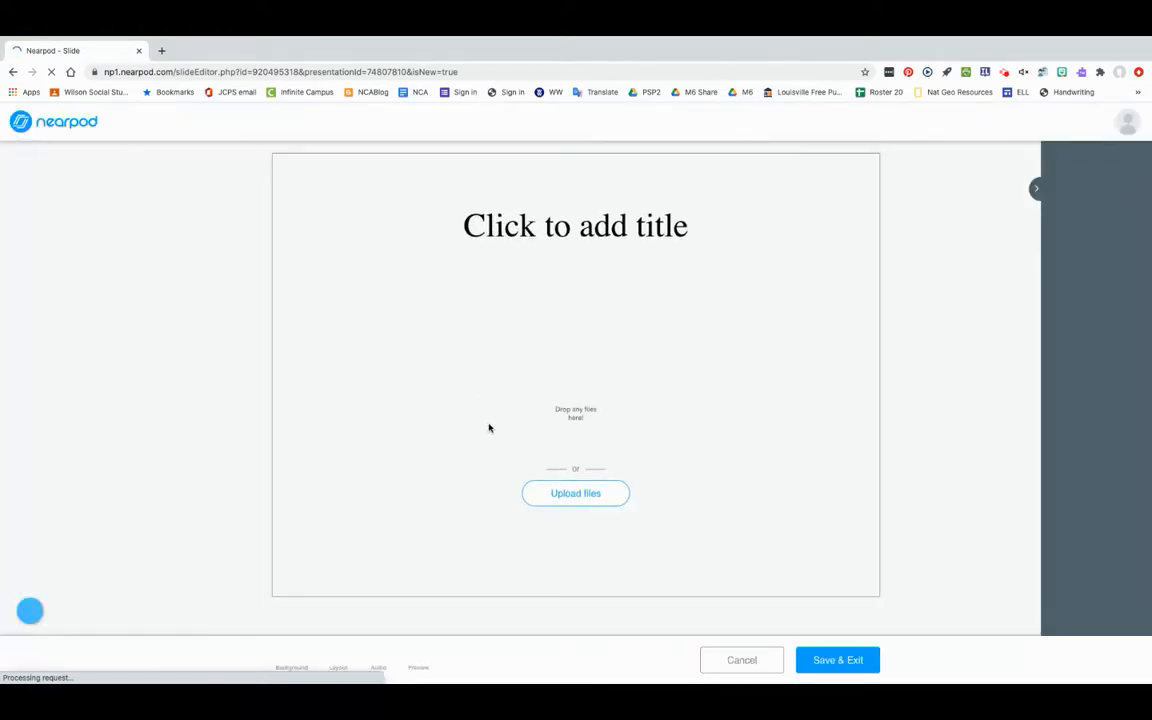
left_click(581, 225)
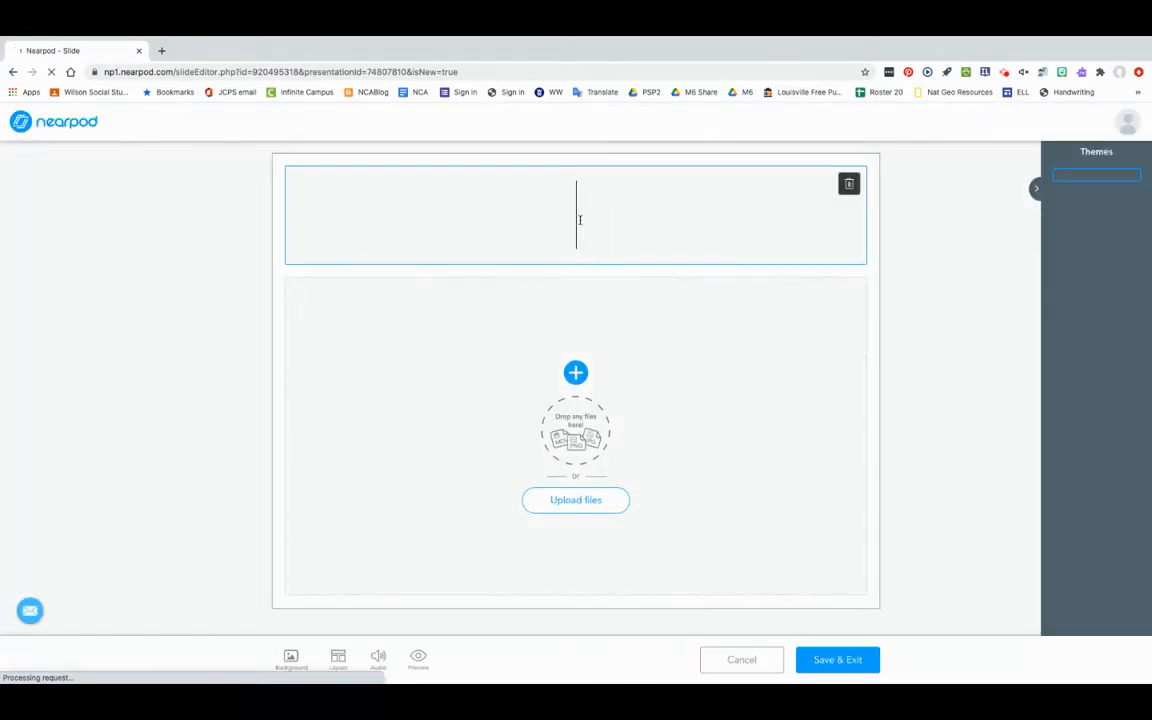
type("Adjective")
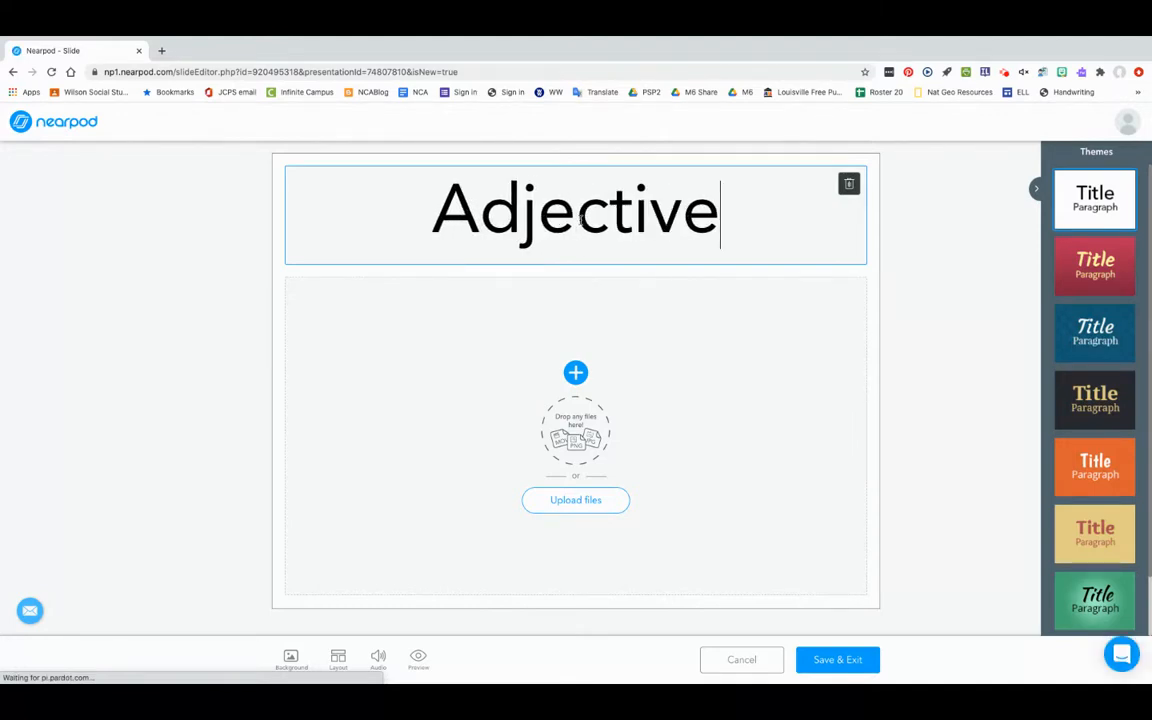
type("s desc")
key("BackSpace")
type("scri")
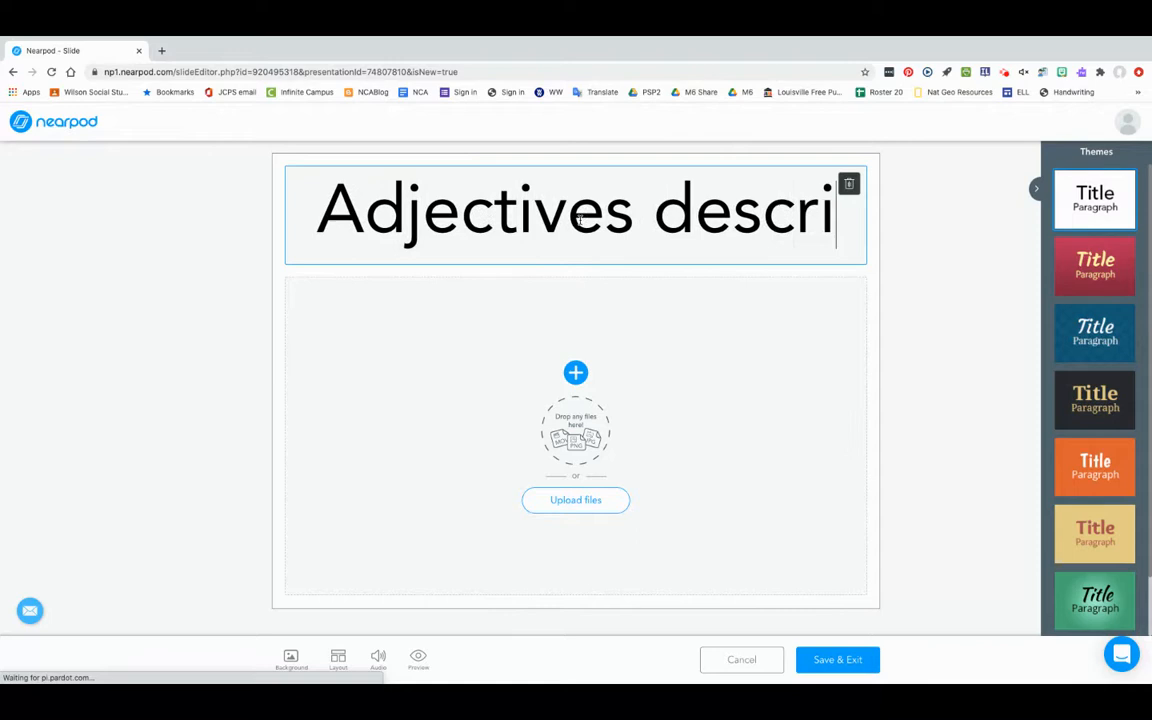
type("be the world.")
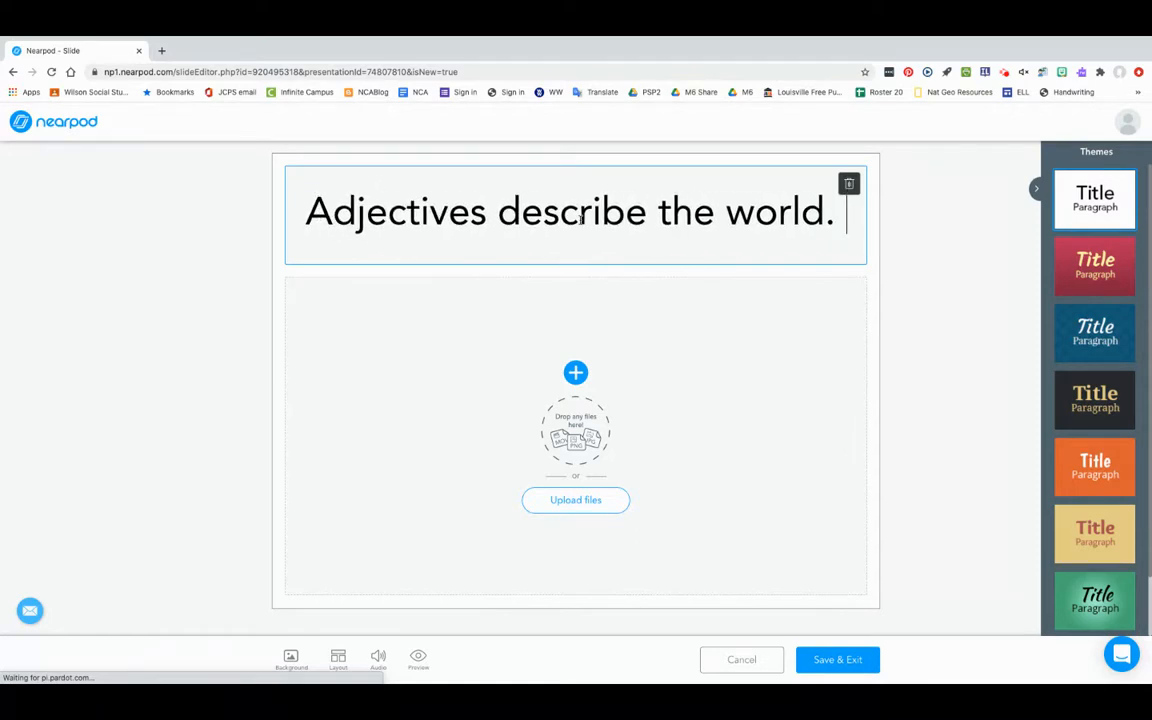
Apply the orange theme and save the slide, accepting the theme change for the whole lesson.
left_click(1095, 475)
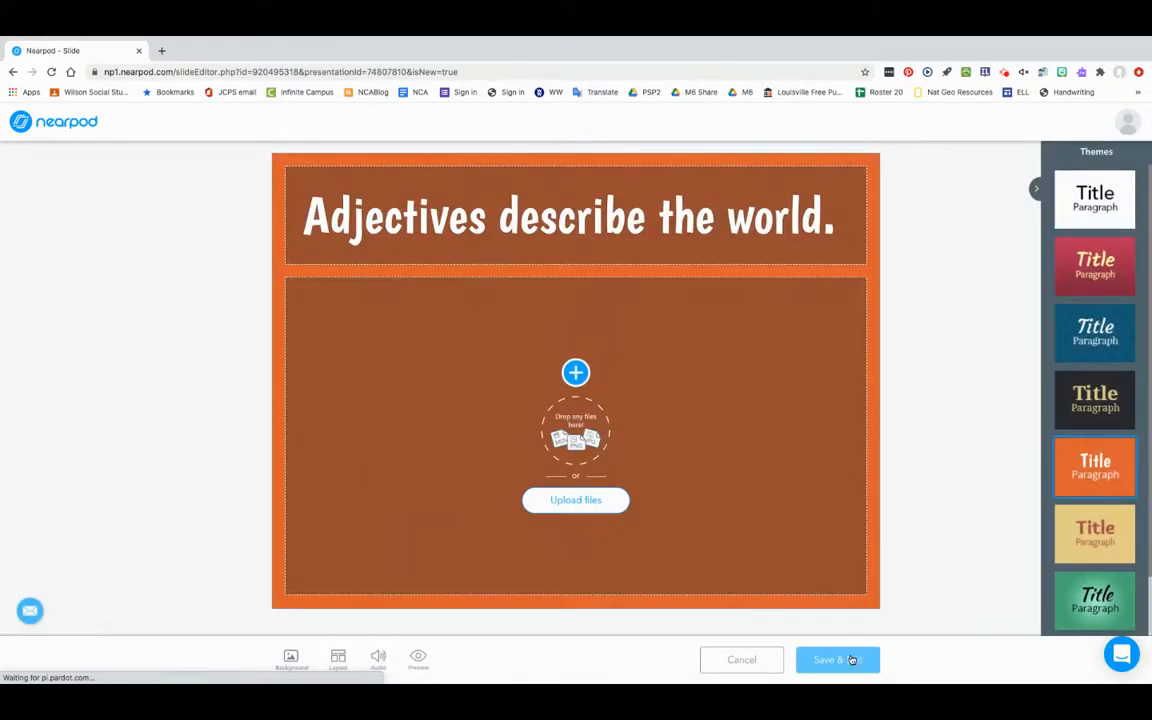
left_click(851, 660)
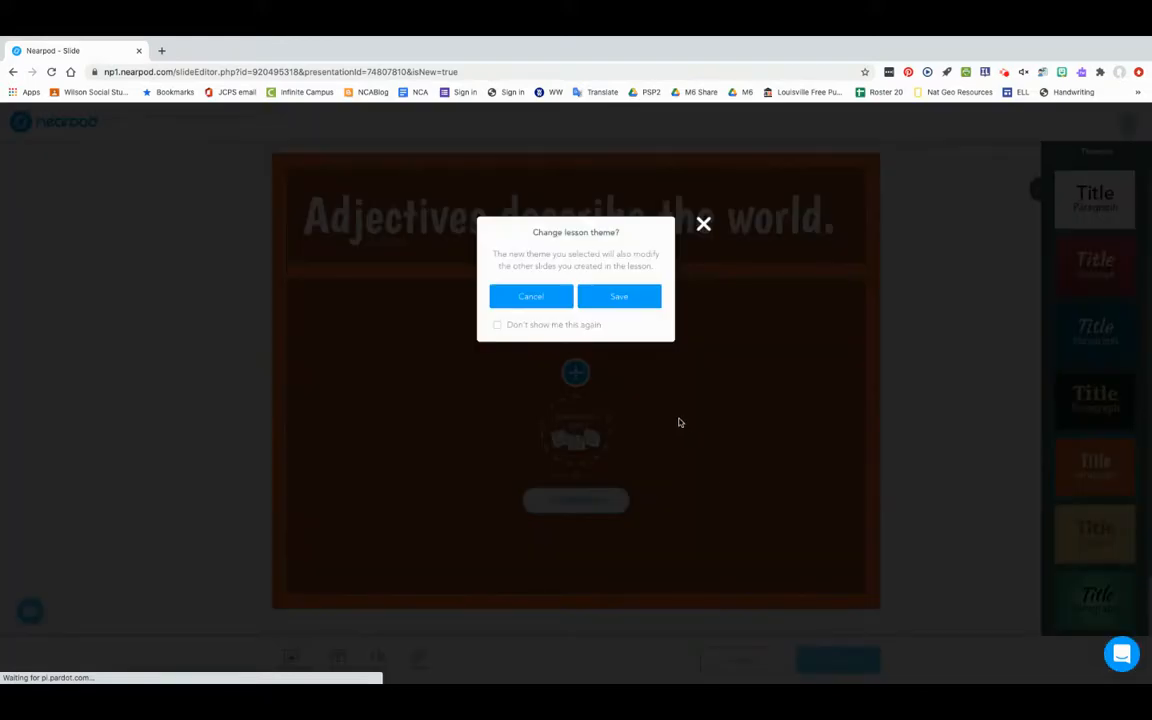
left_click(592, 297)
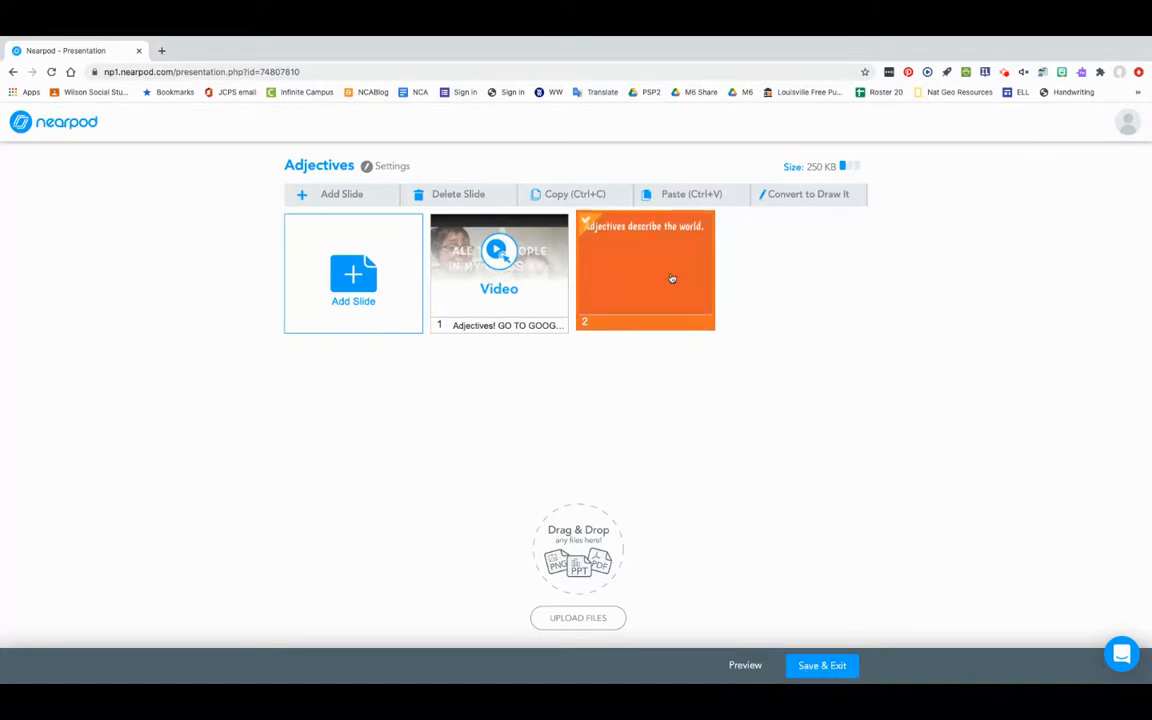
Reopen slide 2 for editing and add a text block to its empty body area.
left_click(673, 278)
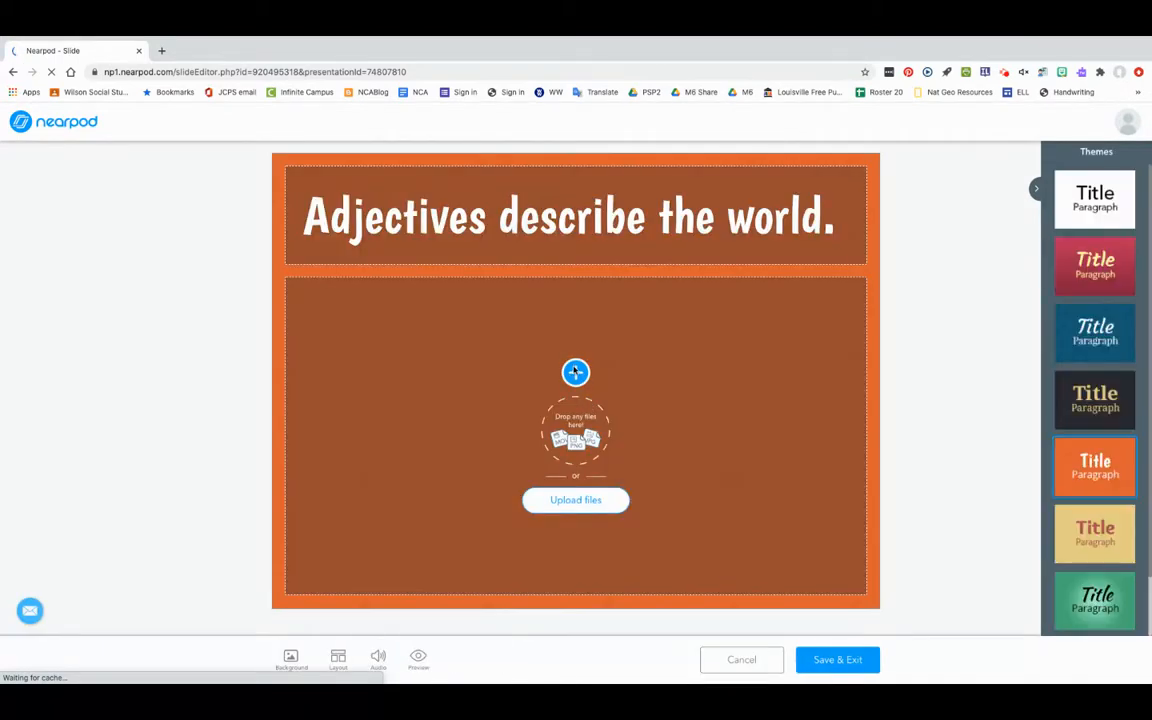
mouse_move(575, 373)
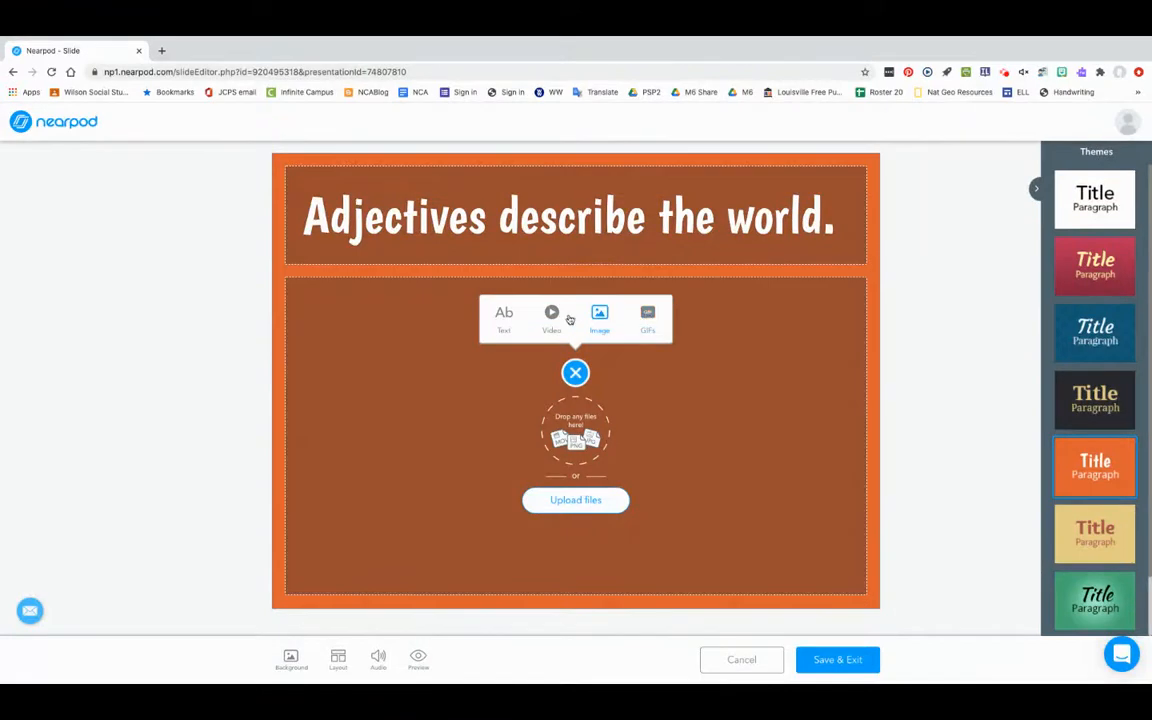
left_click(505, 315)
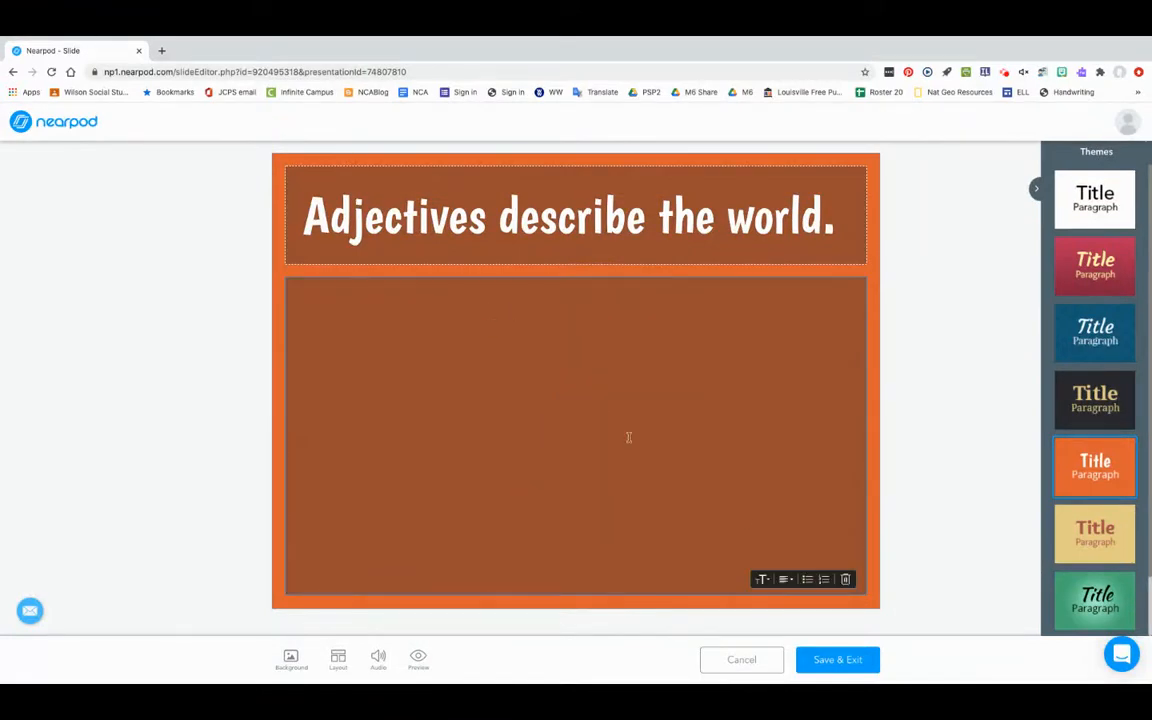
Enter "Adejctives describe nouns." in Huge text size as the slide's body text and save the slide.
left_click(762, 579)
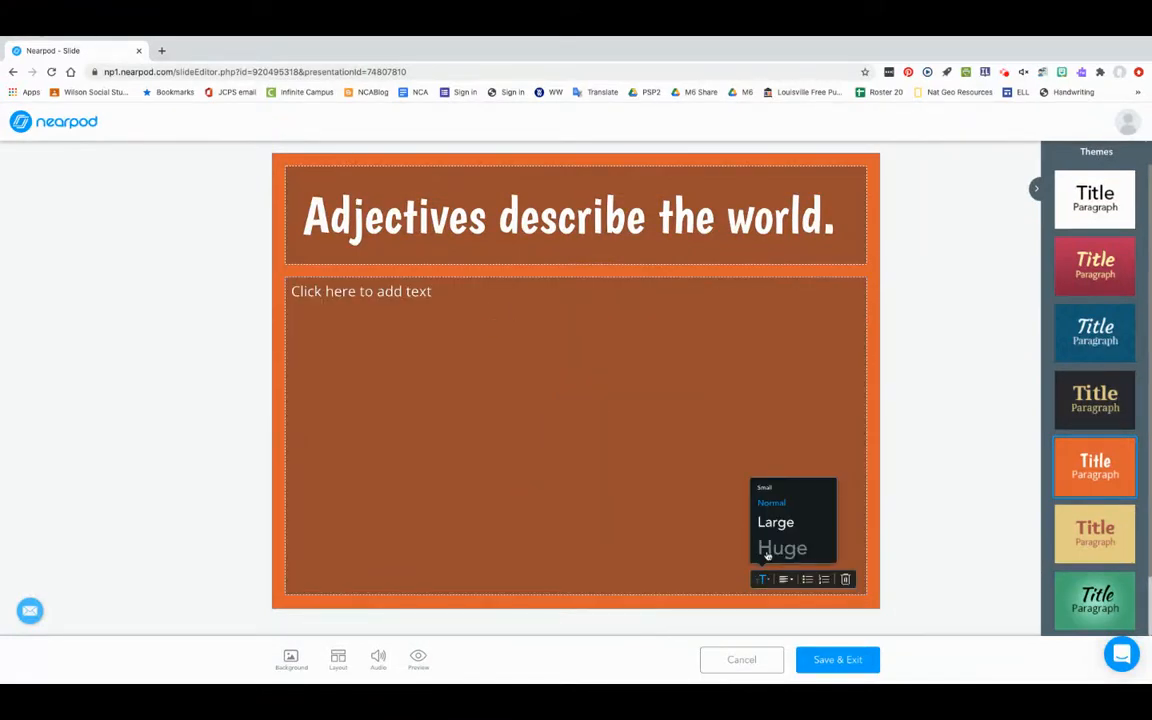
left_click(766, 545)
left_click(474, 304)
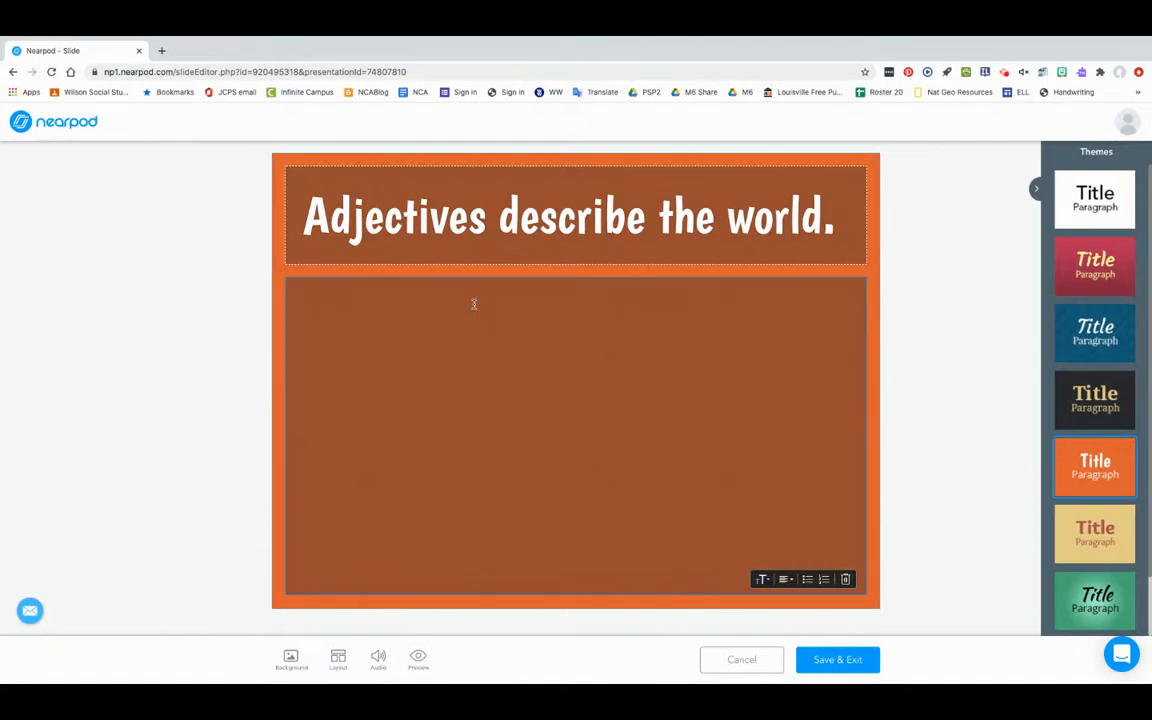
type("Adejctives ")
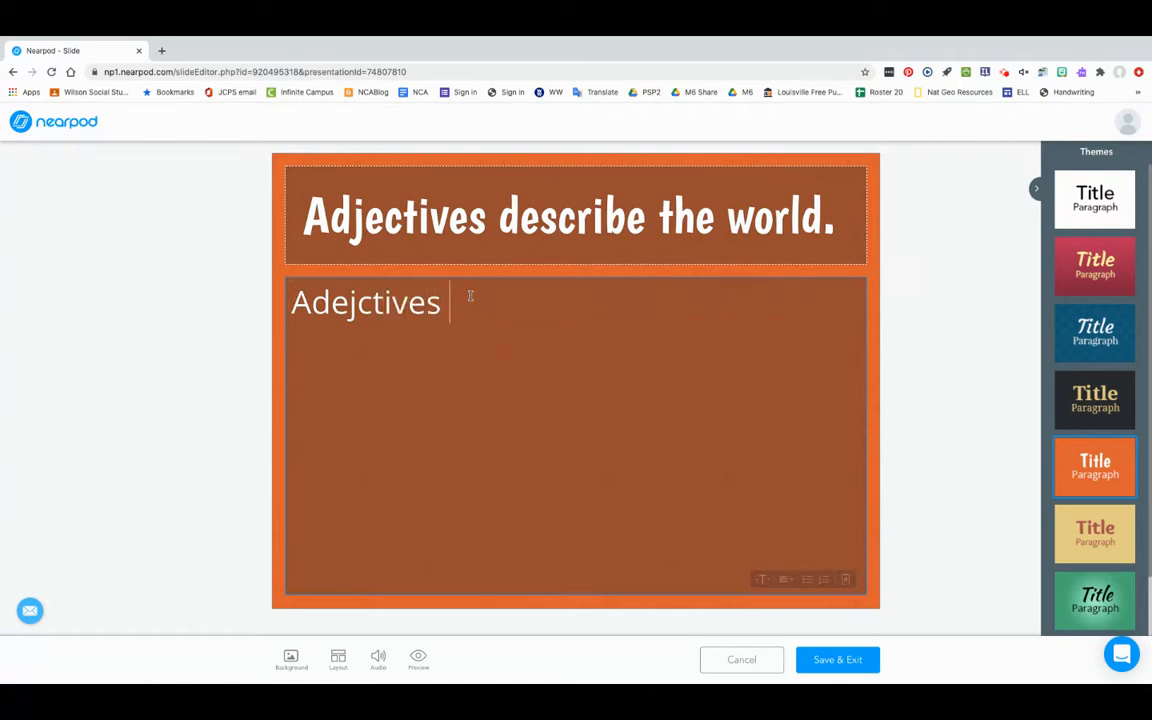
type("describe. nouns.")
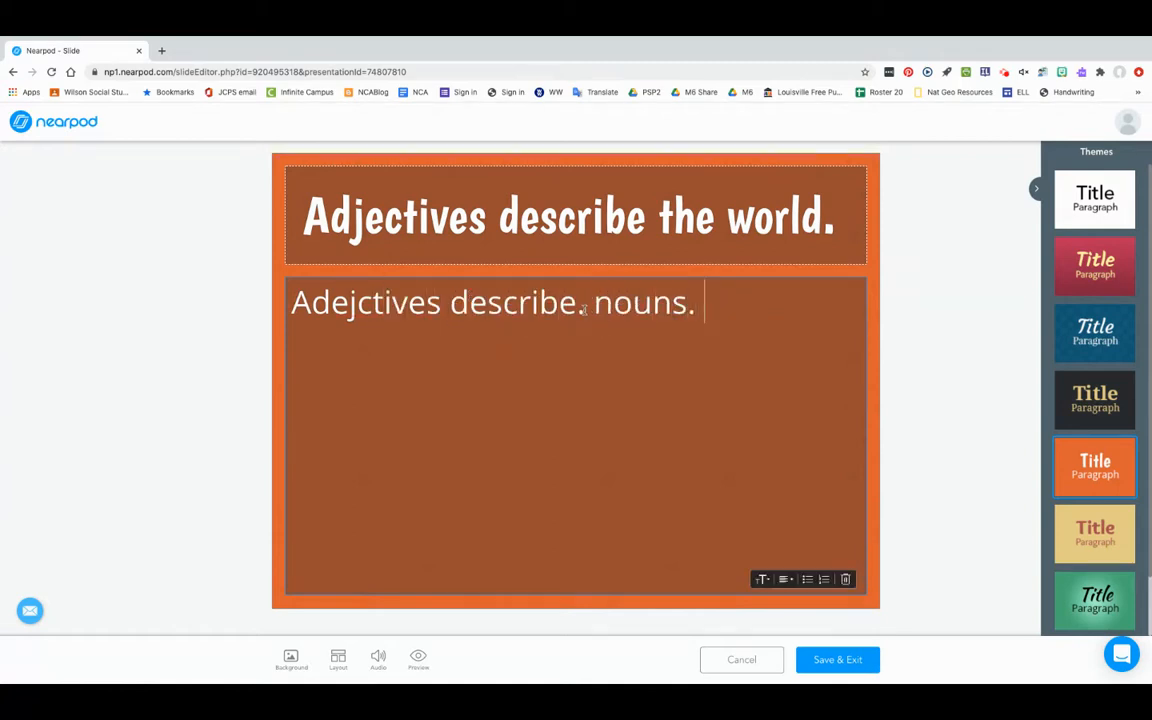
left_click(583, 309)
key("BackSpace")
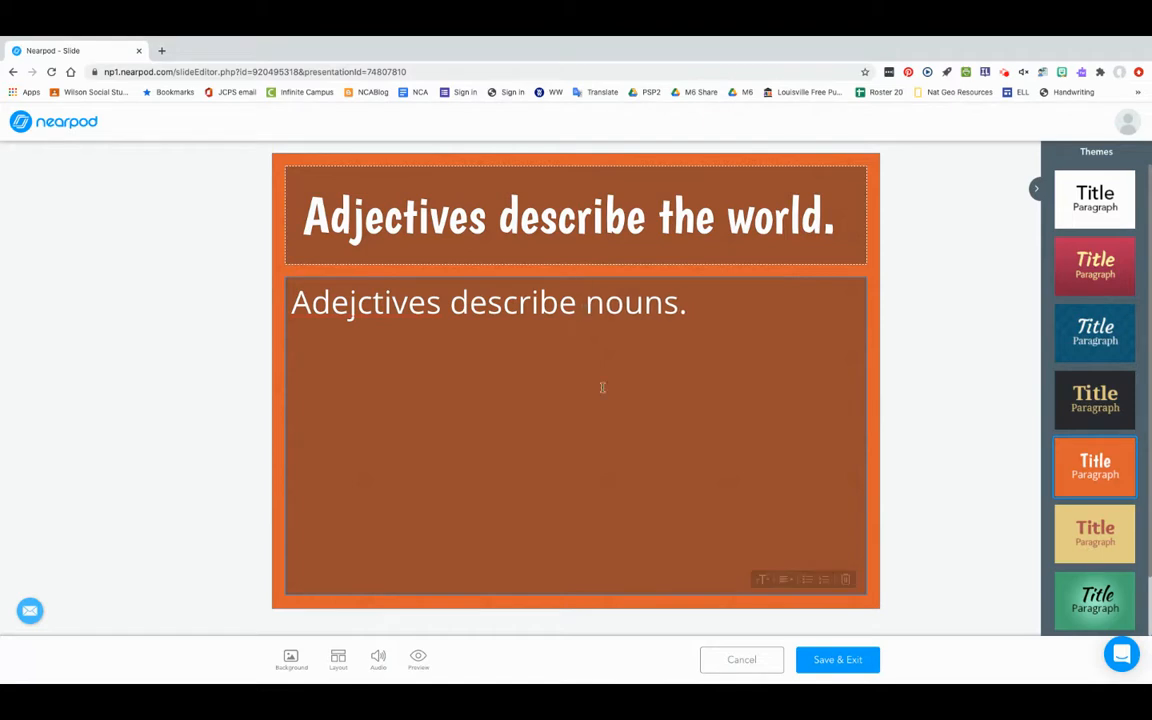
left_click(817, 663)
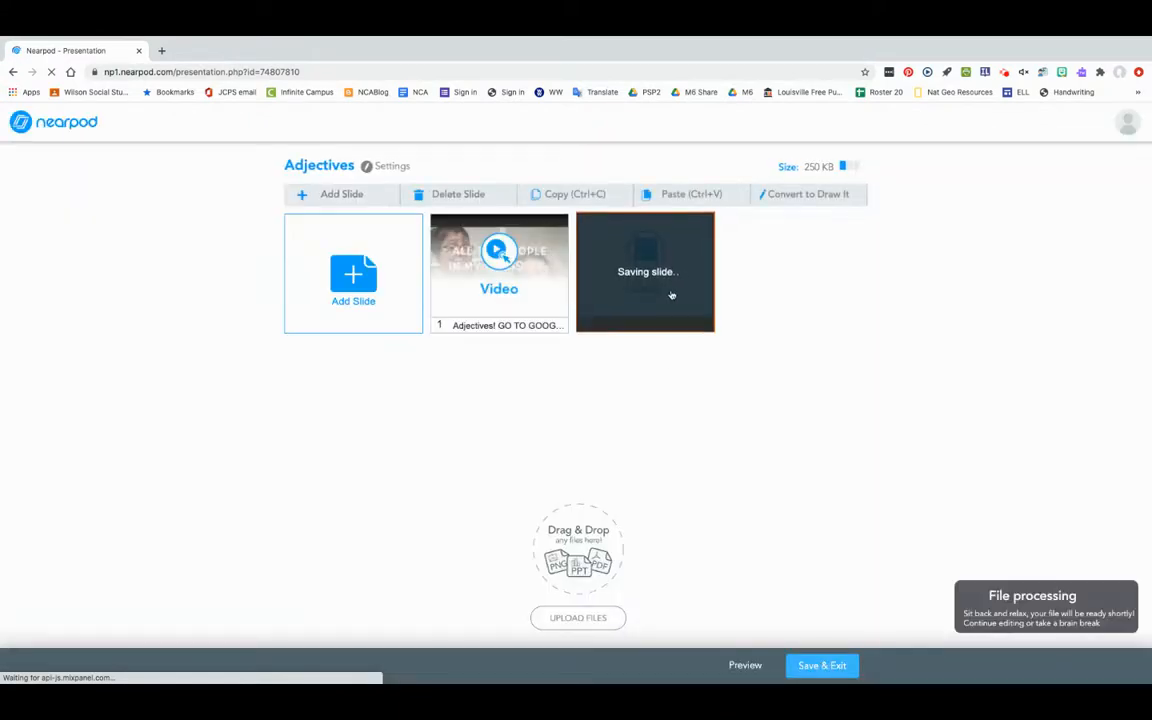
Add a Matching Pairs activity to the Adjectives lesson.
left_click(336, 196)
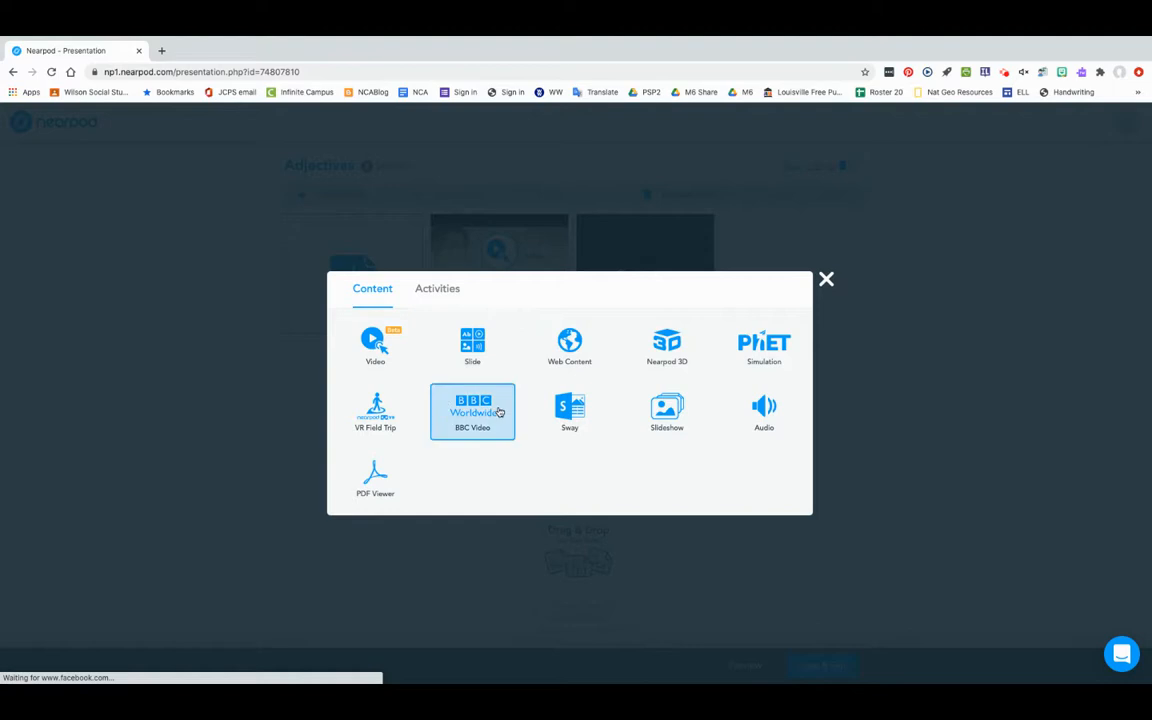
left_click(440, 294)
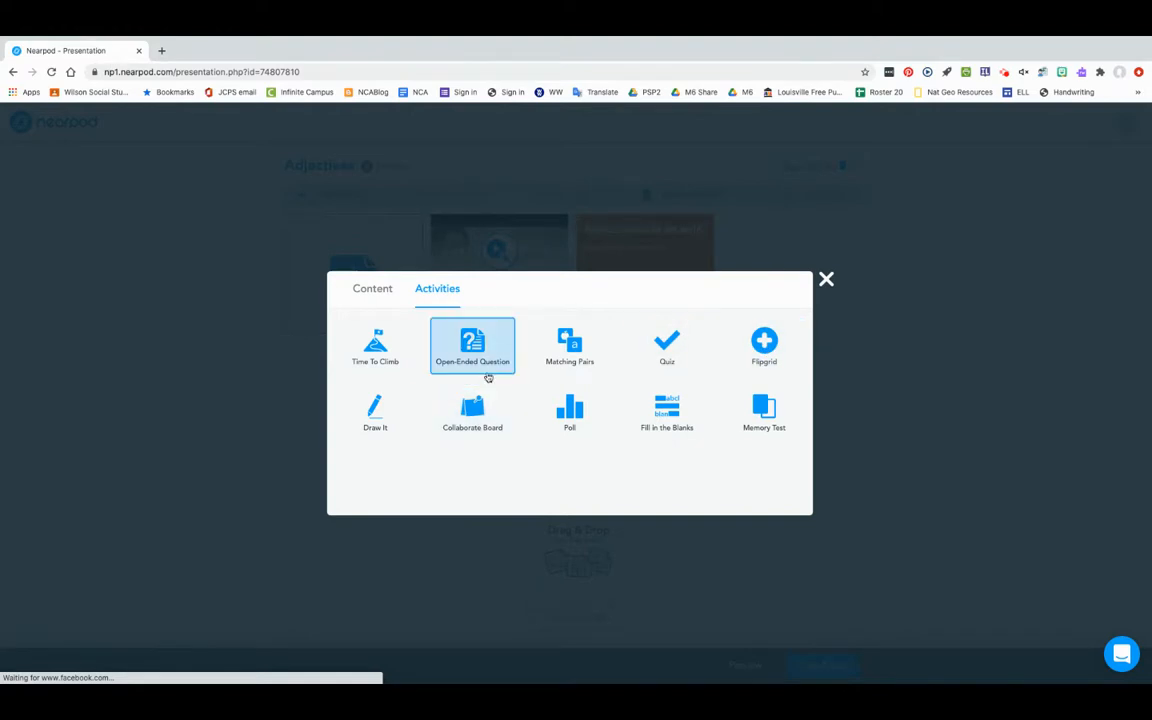
left_click(563, 354)
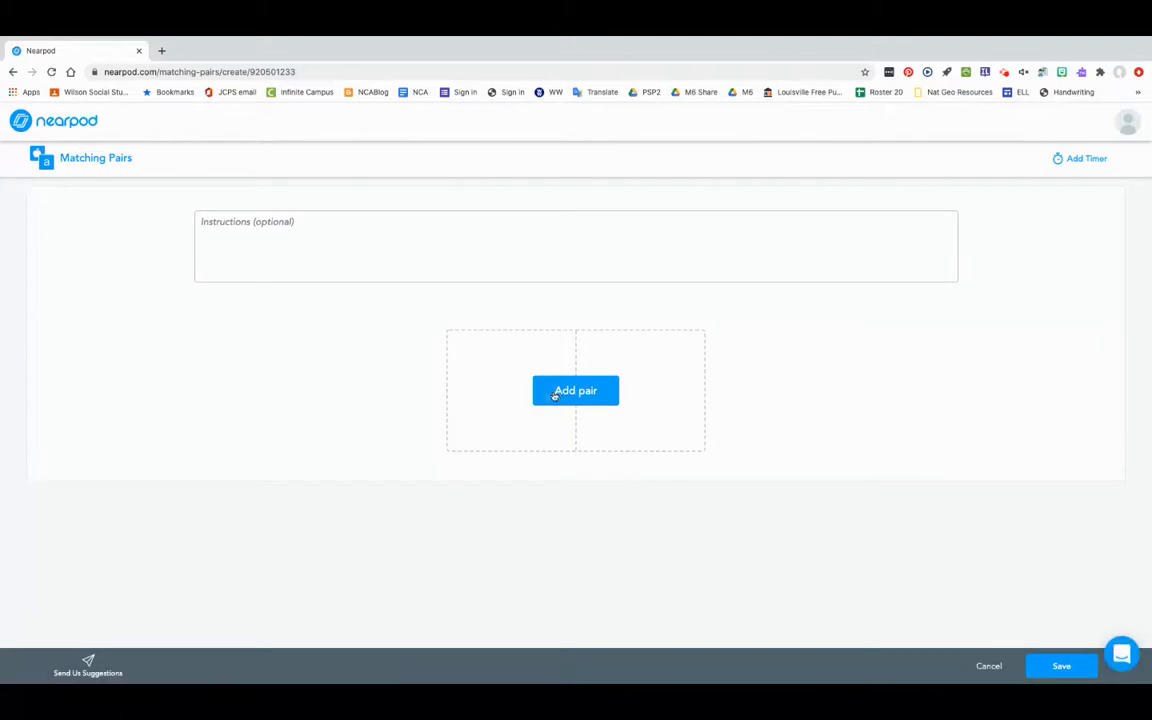
Create the first pair and enter "This is a red folder." as the text on its first side.
left_click(555, 394)
left_click(486, 360)
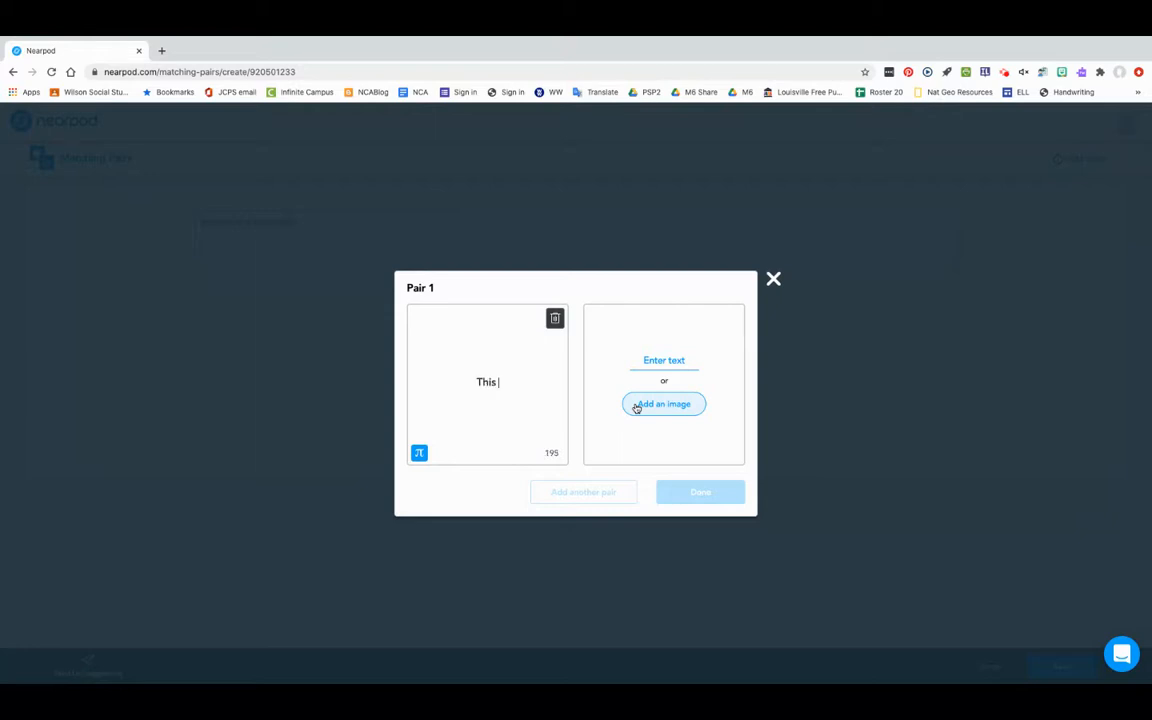
type("an")
key("BackSpace")
key("BackSpace")
type("a red folder.")
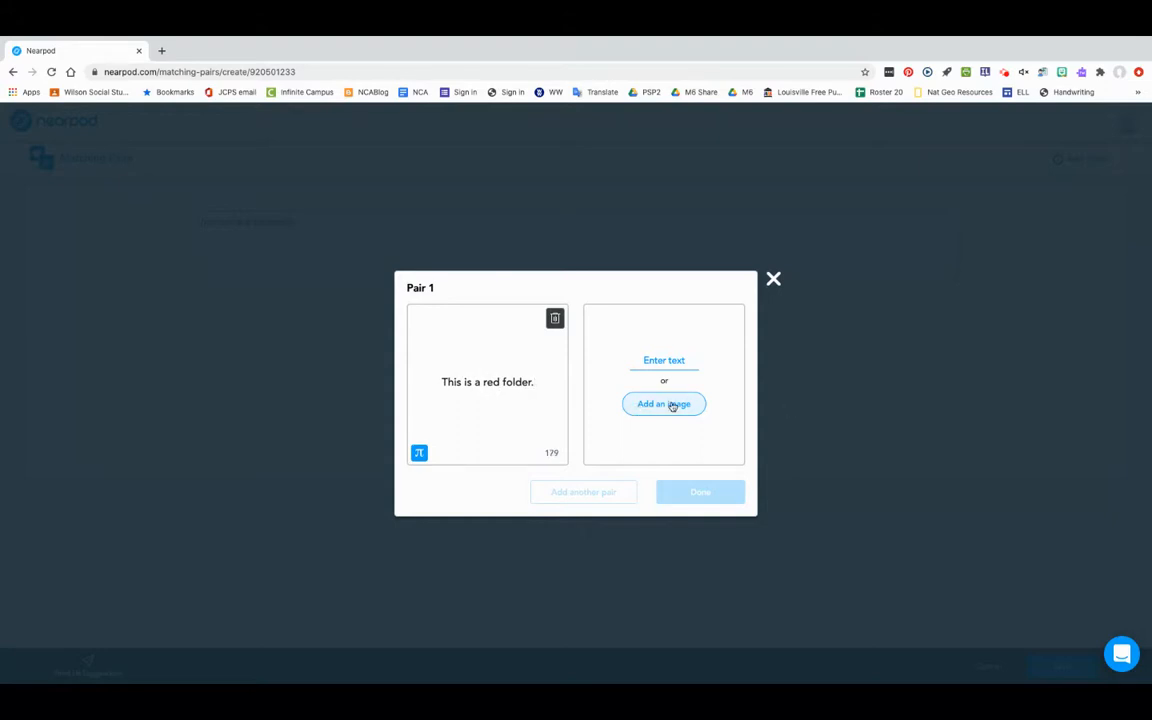
Search the web images for "red folder" and add a glossy red folder picture as the first pair's match.
left_click(673, 406)
left_click(590, 273)
type("red folder")
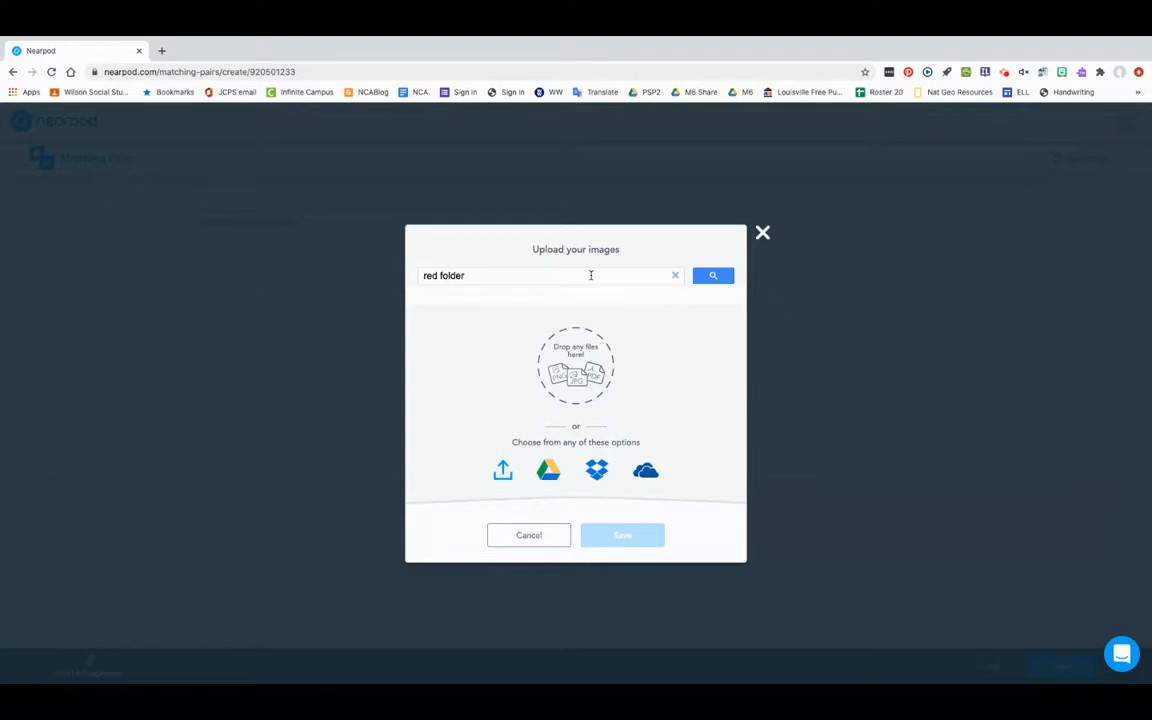
key("Return")
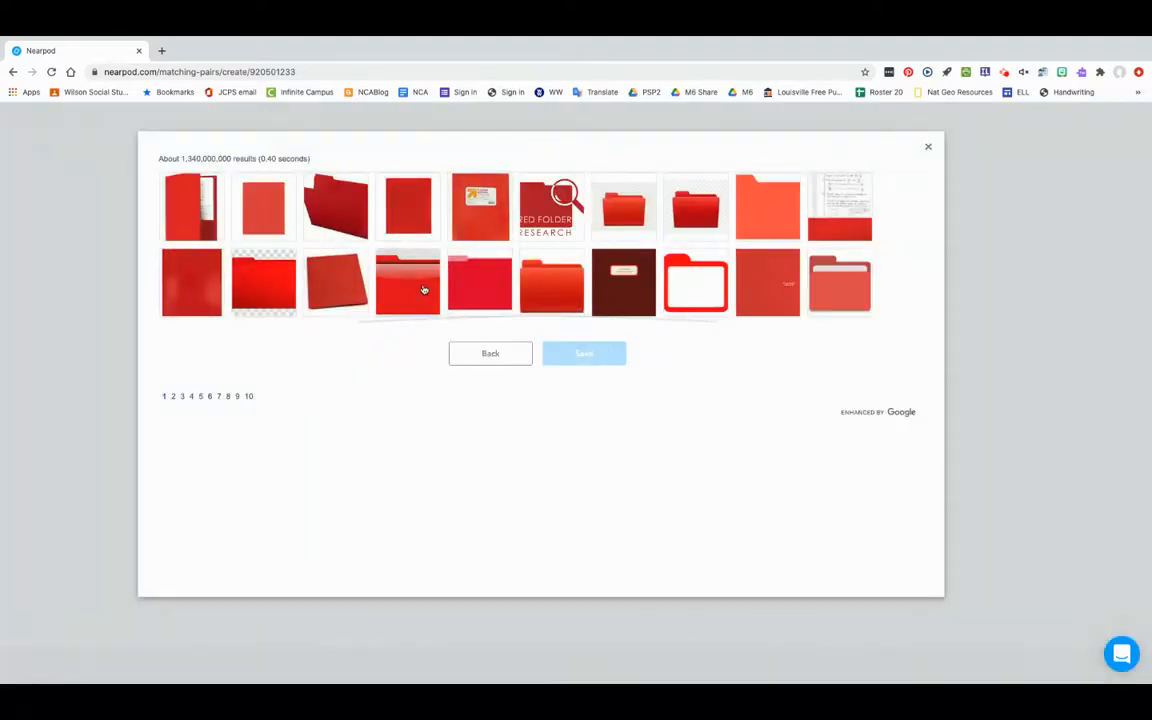
left_click(424, 289)
left_click(584, 353)
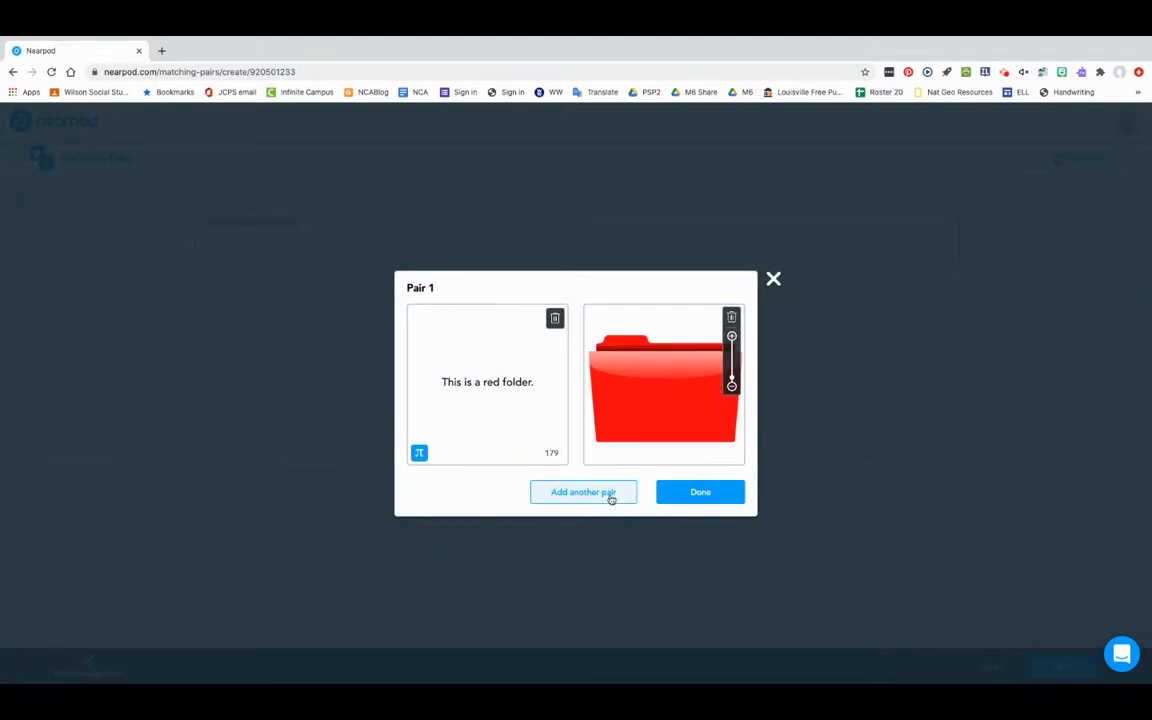
Add a second pair and enter "This is a bouncy bed." as the text on its first side.
left_click(598, 491)
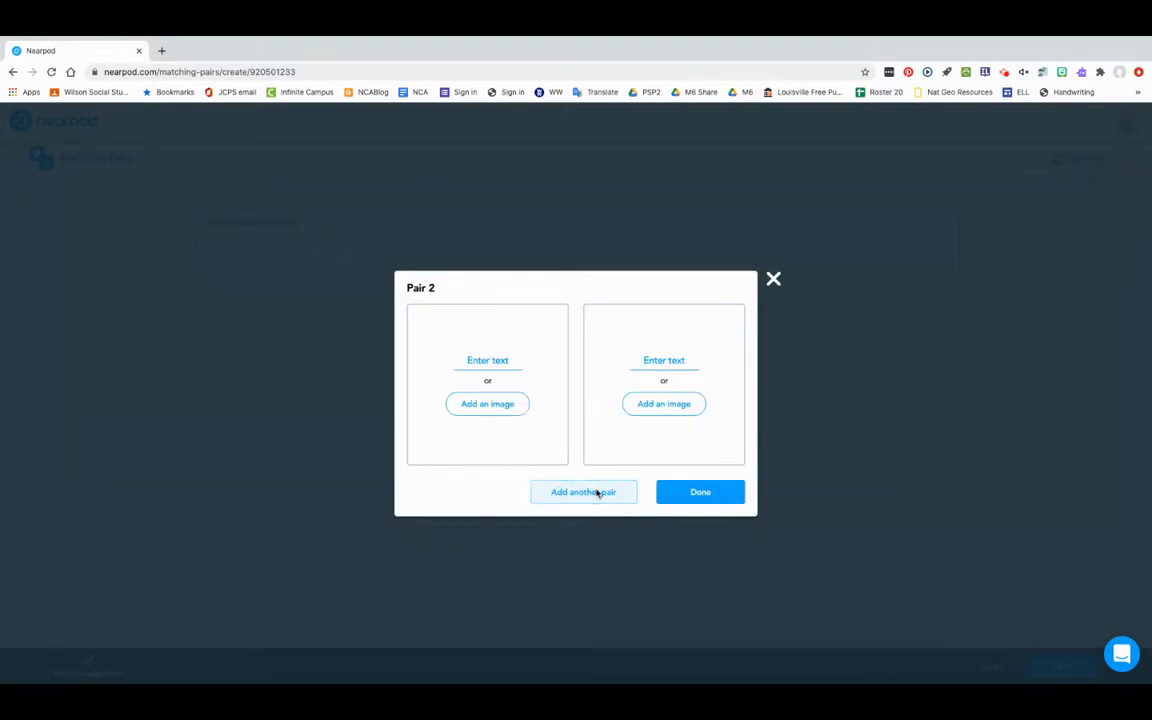
left_click(501, 362)
type("This is a bouncy bed.")
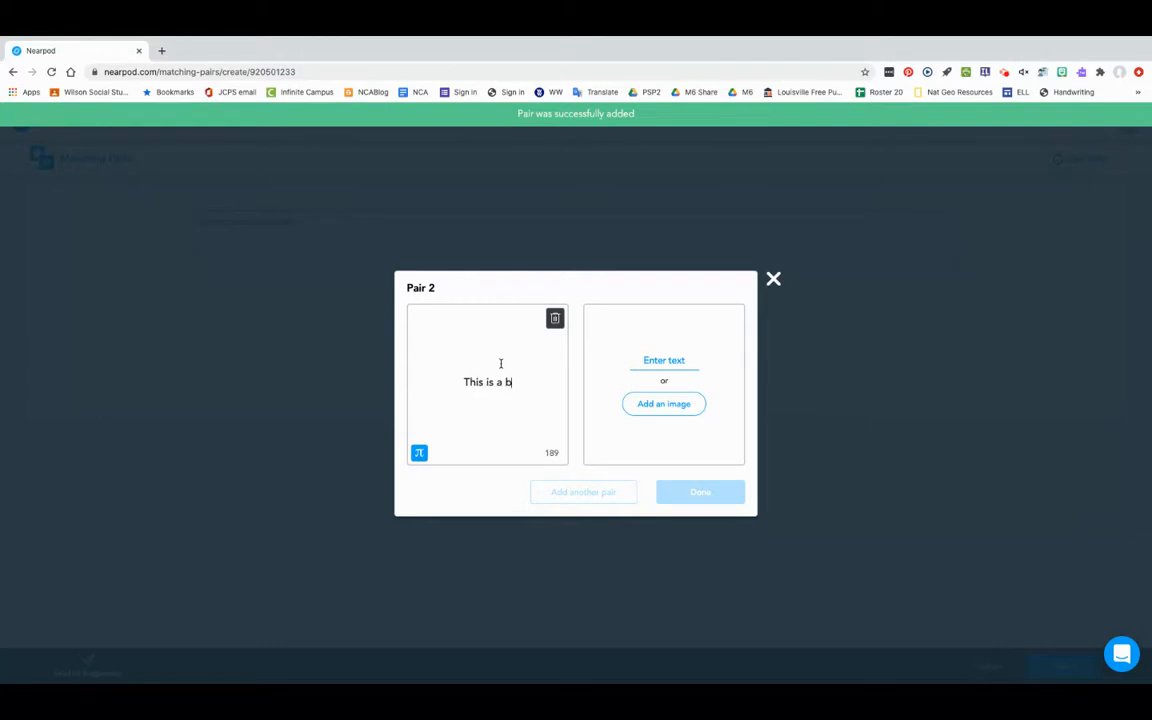
Search the web images for "bouncy bed" and add the picture of a bed on coil springs as the second pair's match.
left_click(686, 405)
left_click(531, 271)
type("bouncy bed")
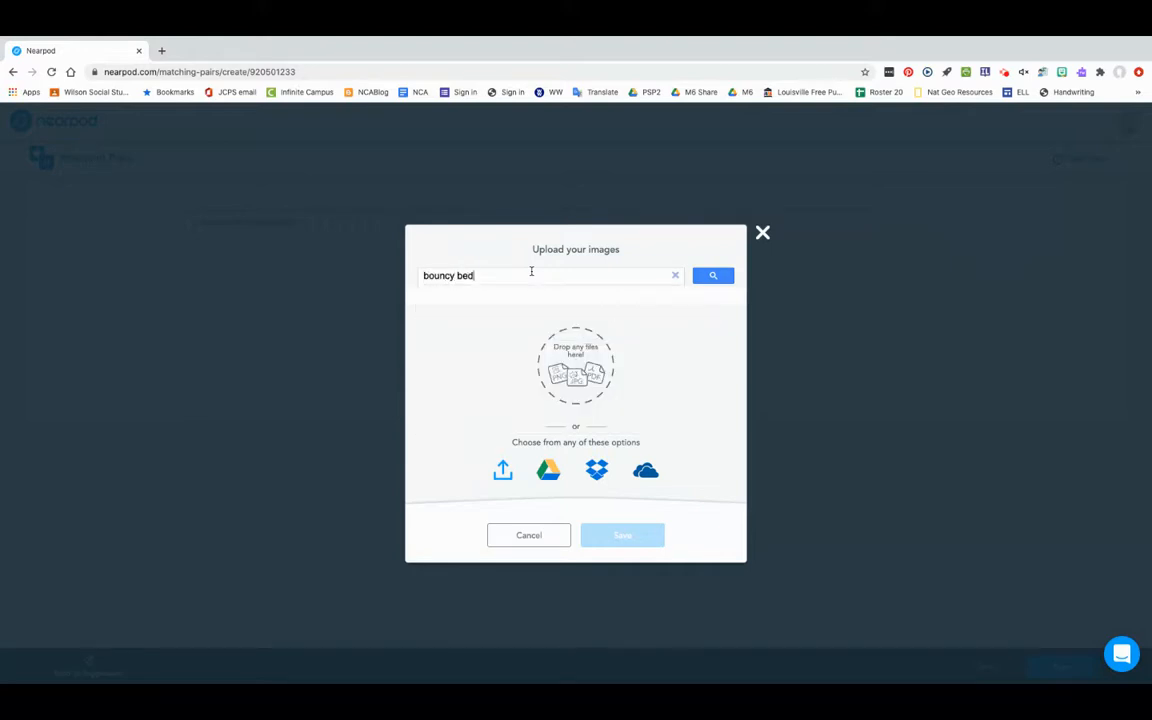
key("Return")
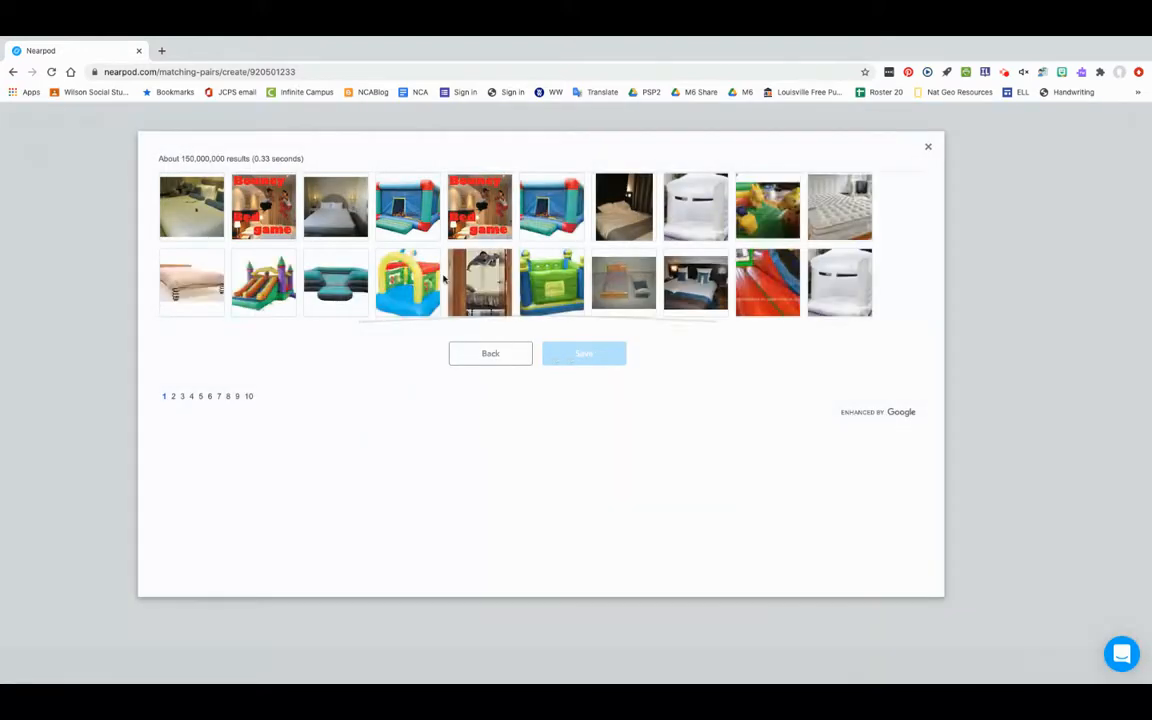
left_click(191, 282)
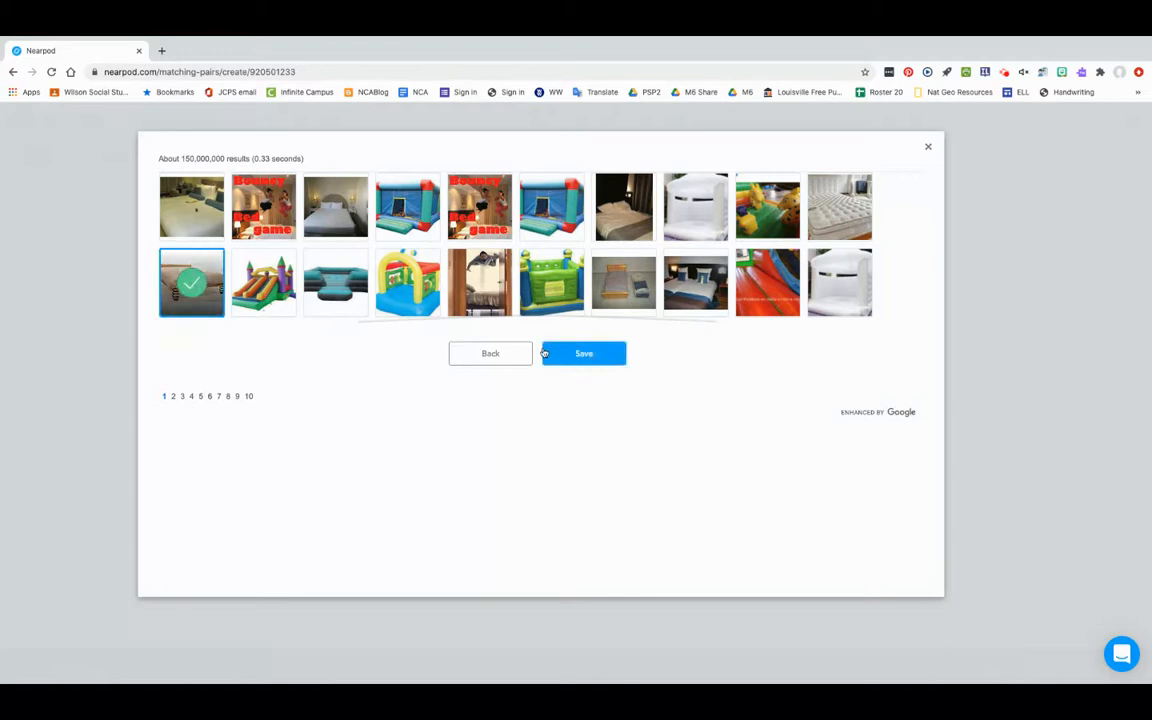
left_click(564, 355)
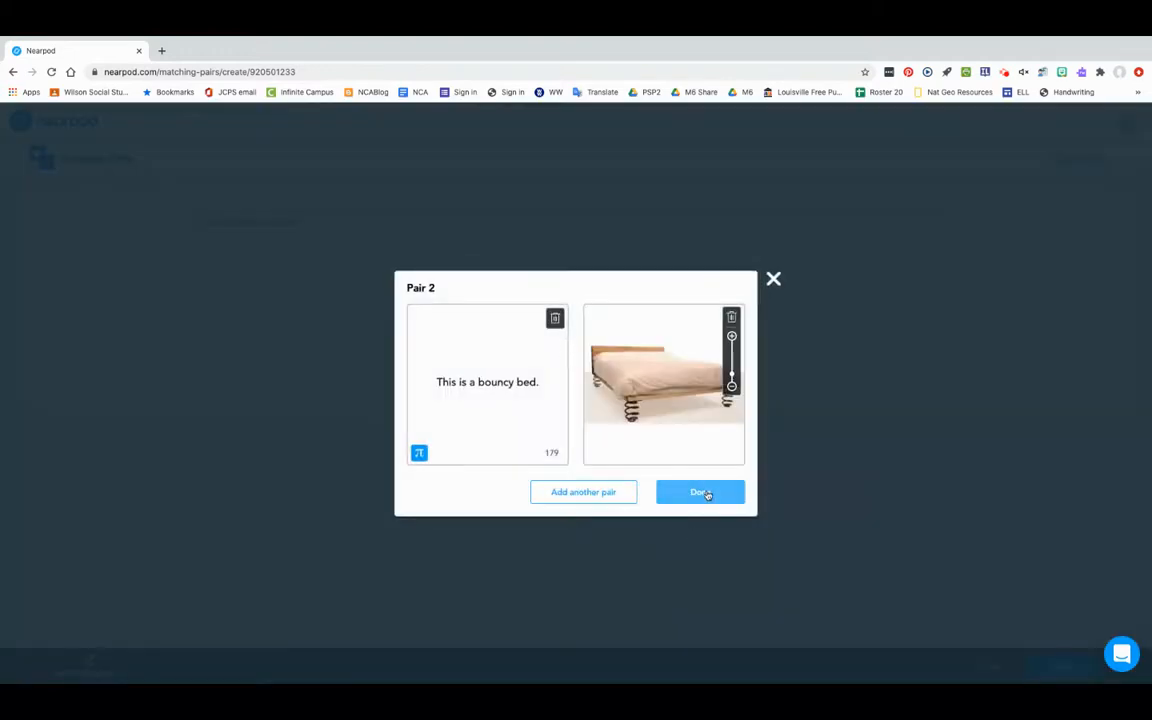
Finish and save the Matching Pairs activity, and save and exit the Adjectives lesson.
left_click(700, 493)
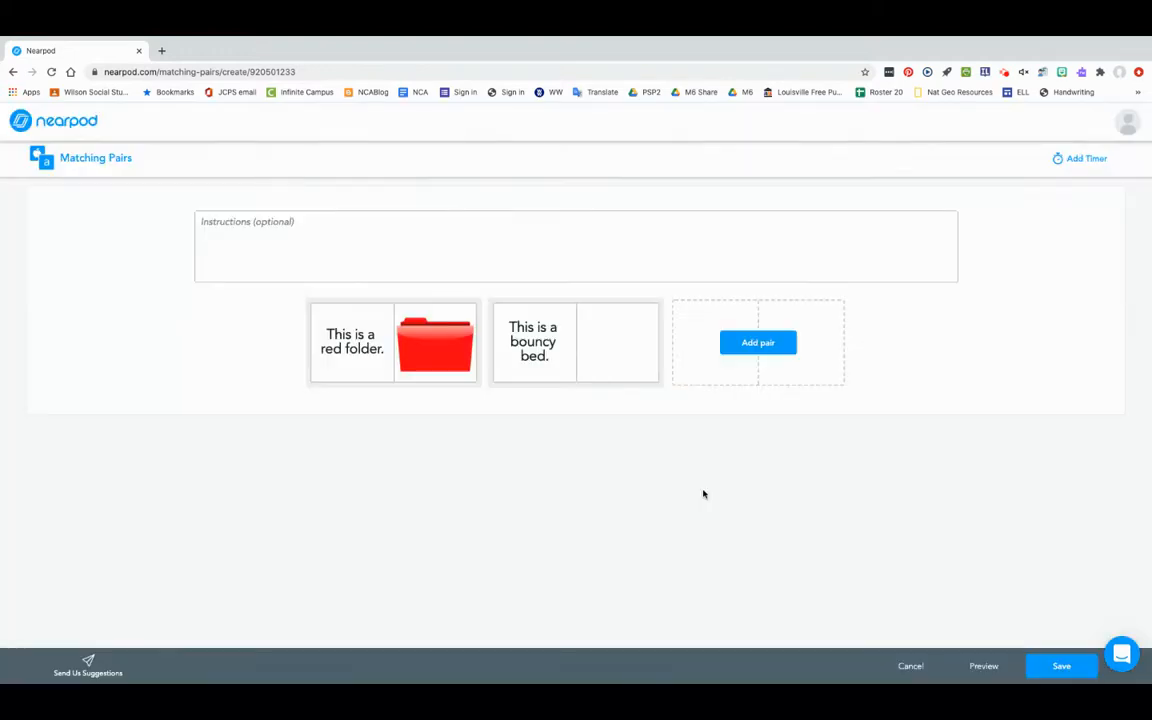
left_click(1060, 668)
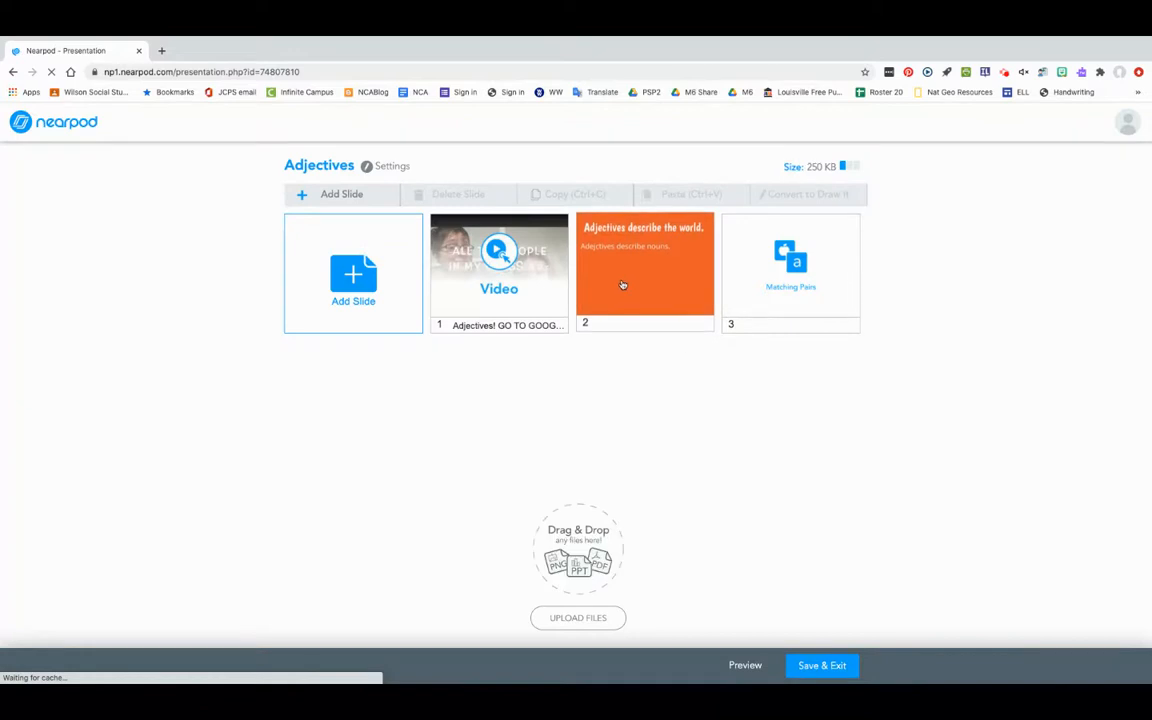
left_click(775, 303)
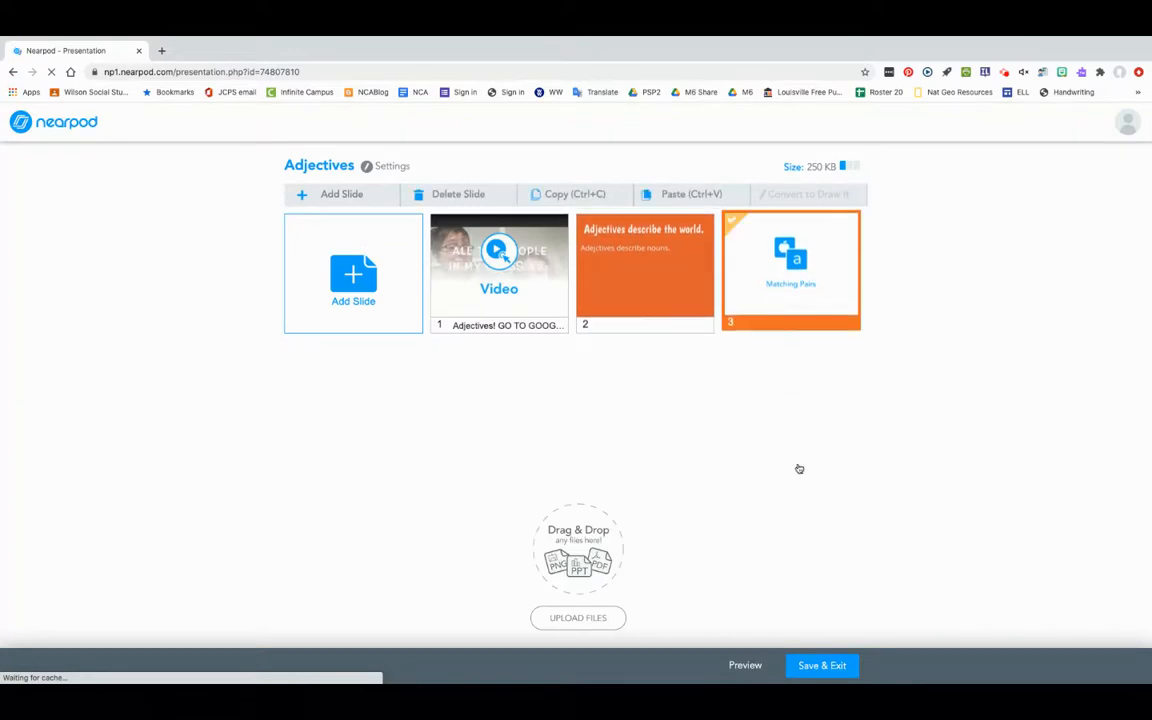
left_click(824, 666)
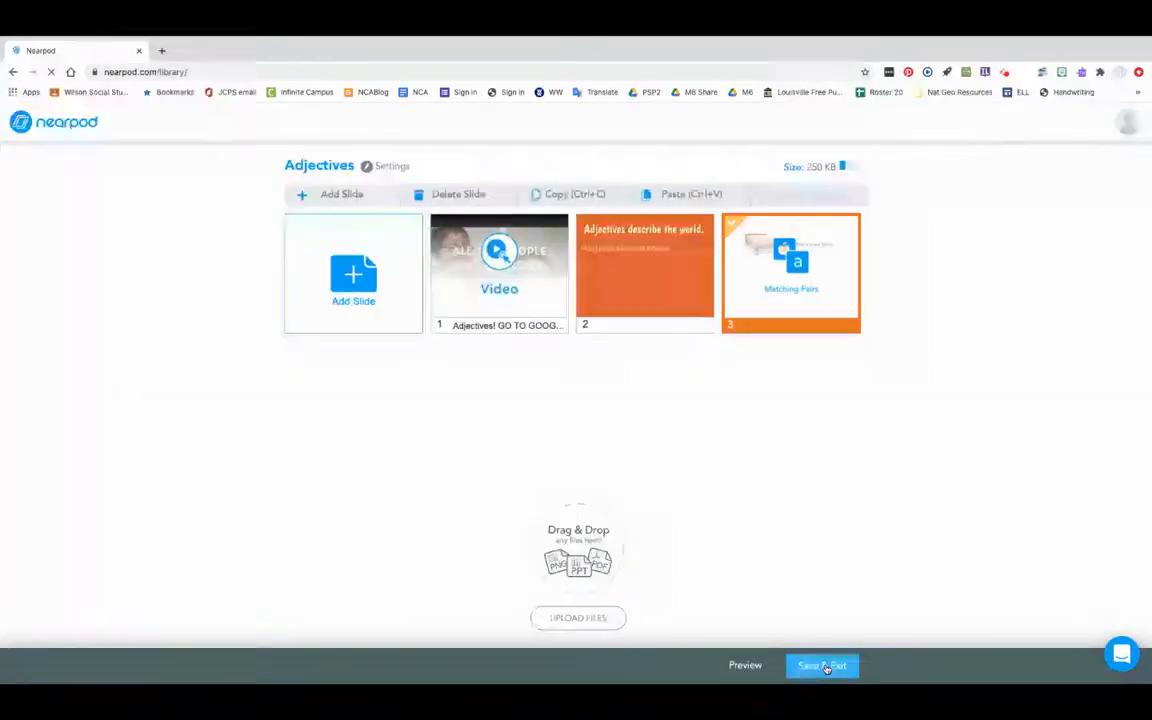
Take the library window out of full screen and place it beside the window showing the Nearpod home page.
mouse_move(211, 38)
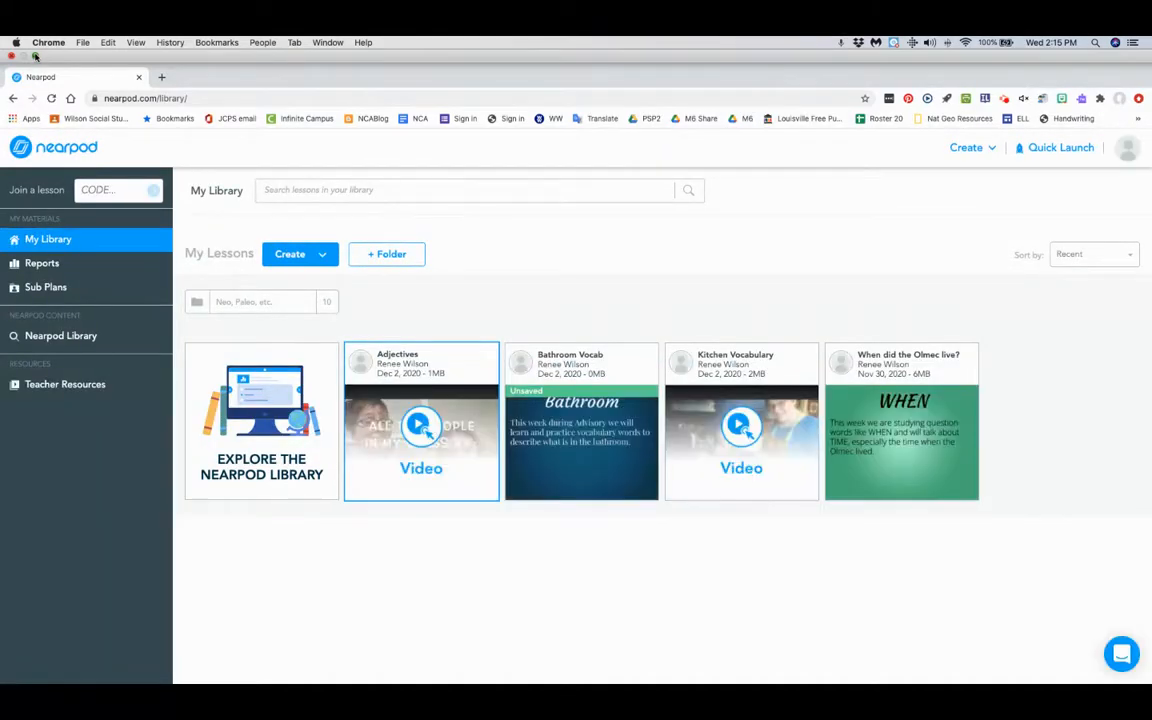
left_click(35, 56)
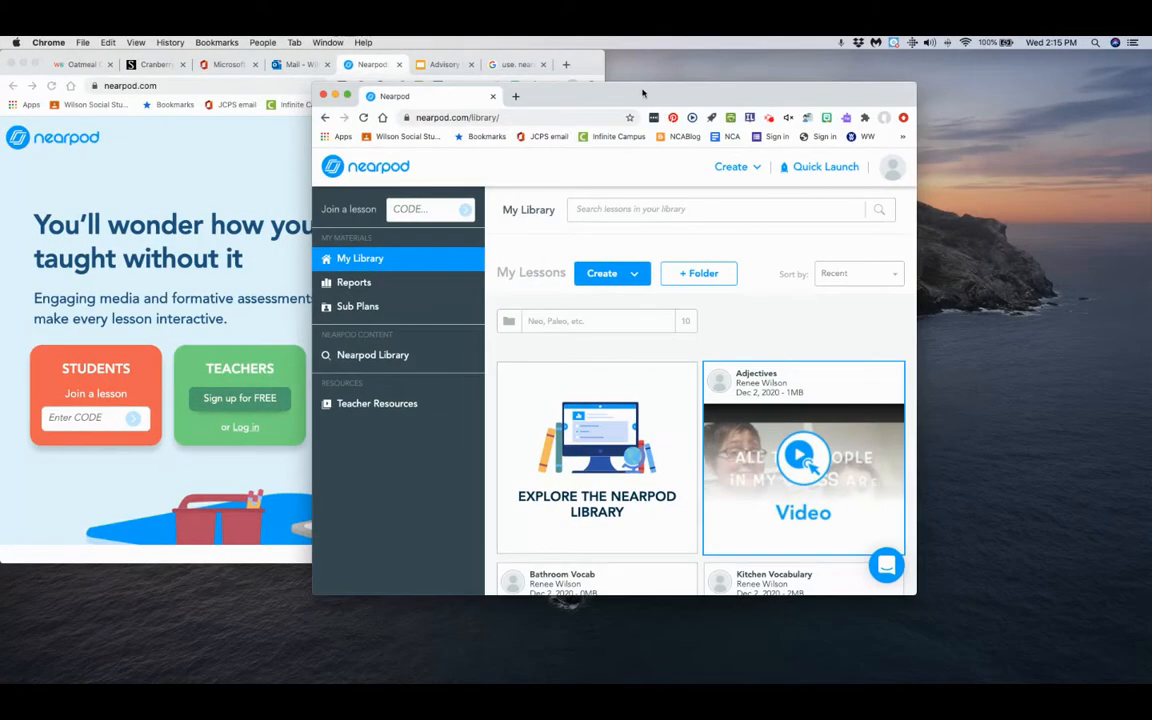
left_click_drag(643, 94, 905, 50)
Launch a new Live Participation session of the "When did the Olmec live?" lesson.
scroll(915, 355, "down", 5)
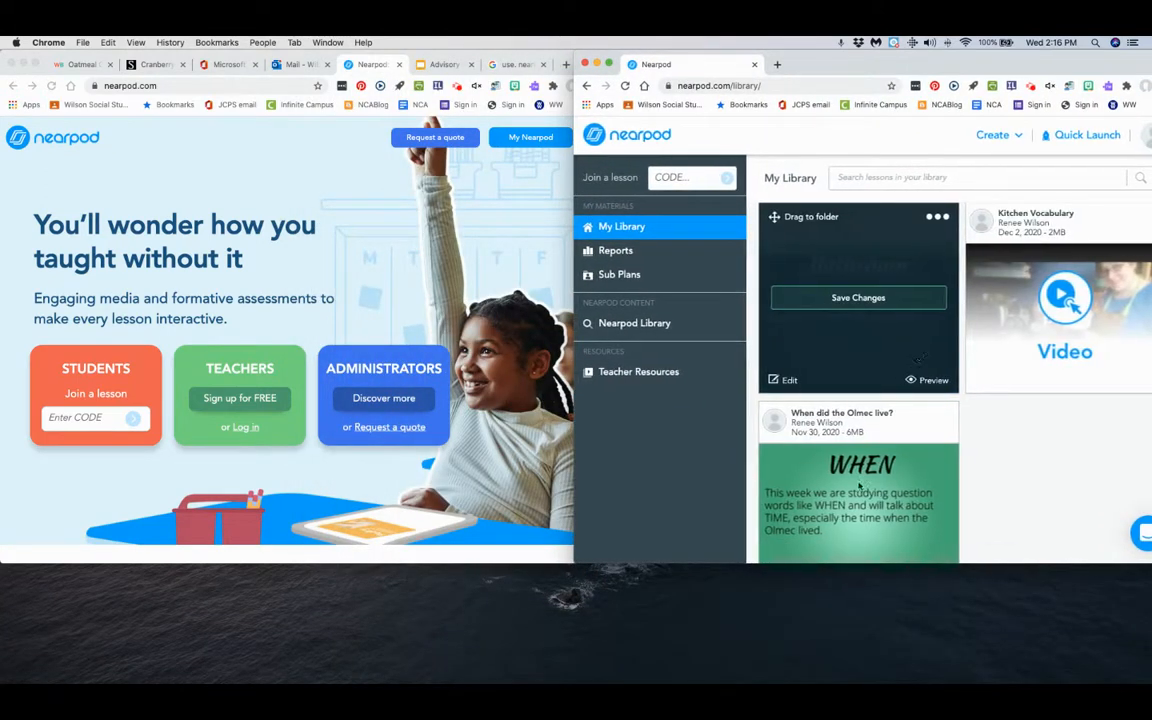
mouse_move(853, 495)
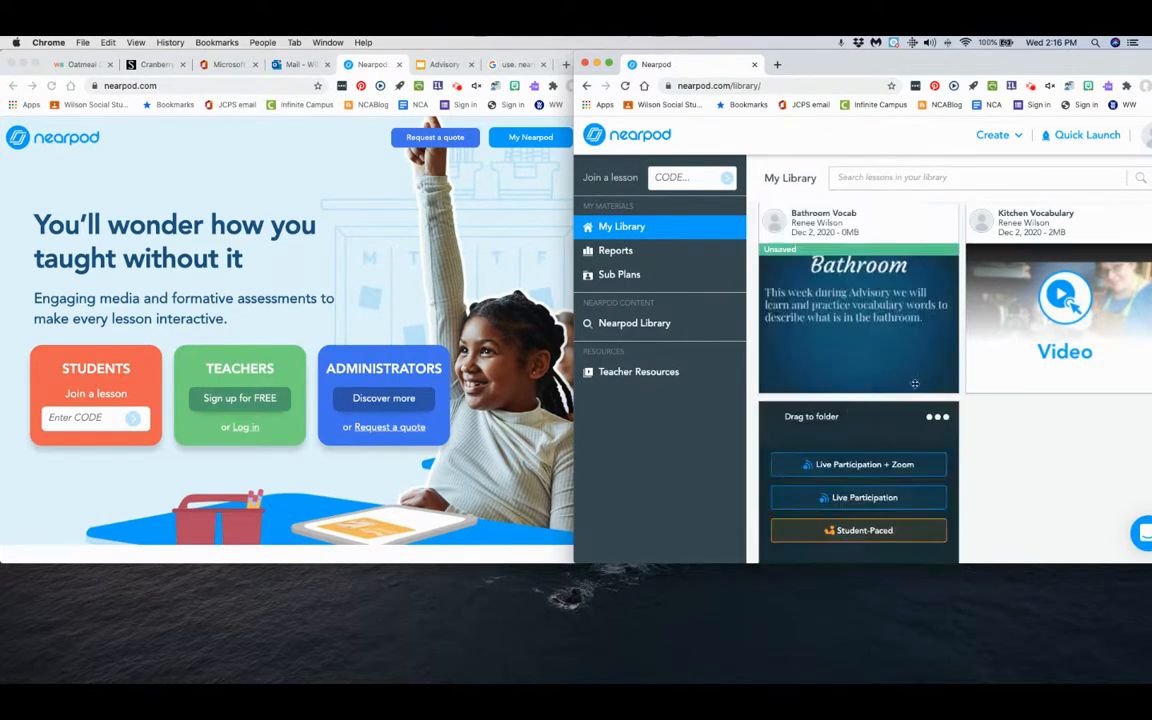
left_click(866, 502)
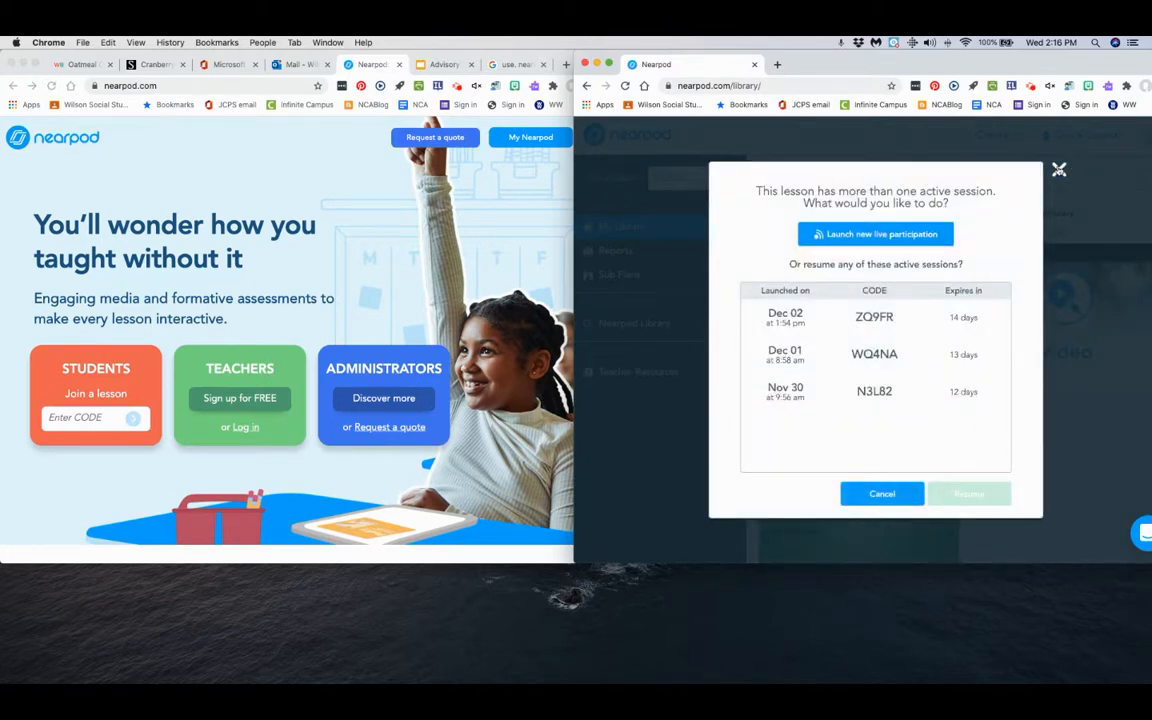
left_click(1059, 170)
mouse_move(867, 503)
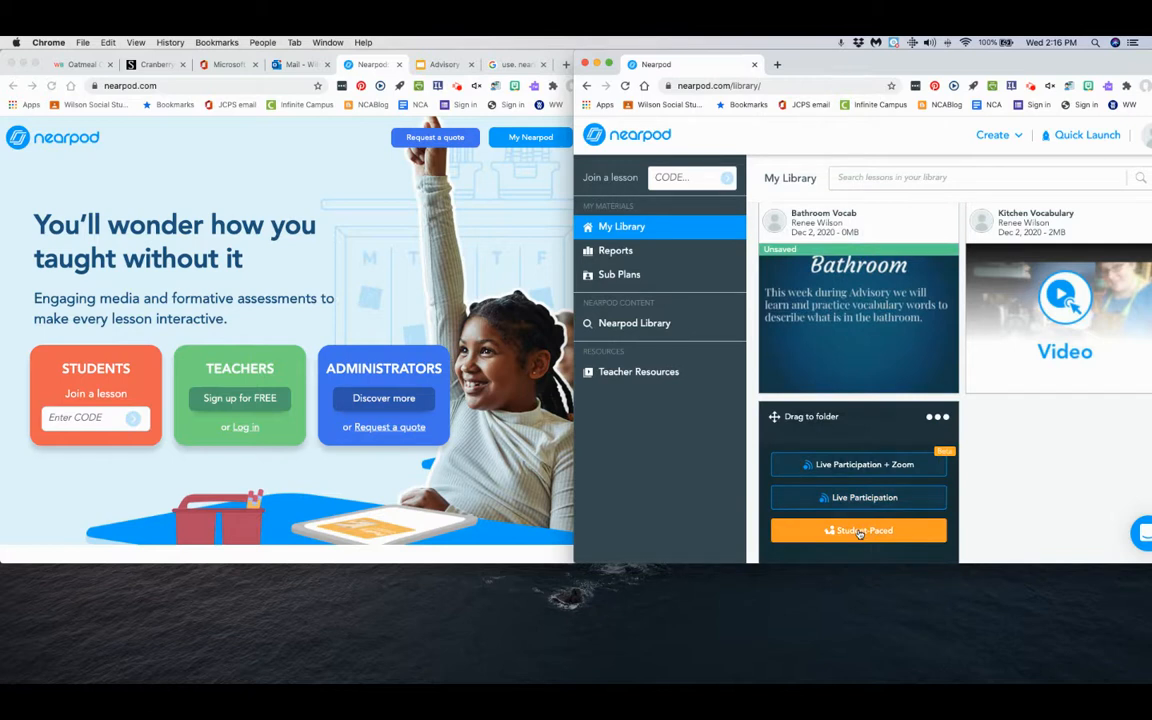
left_click(860, 497)
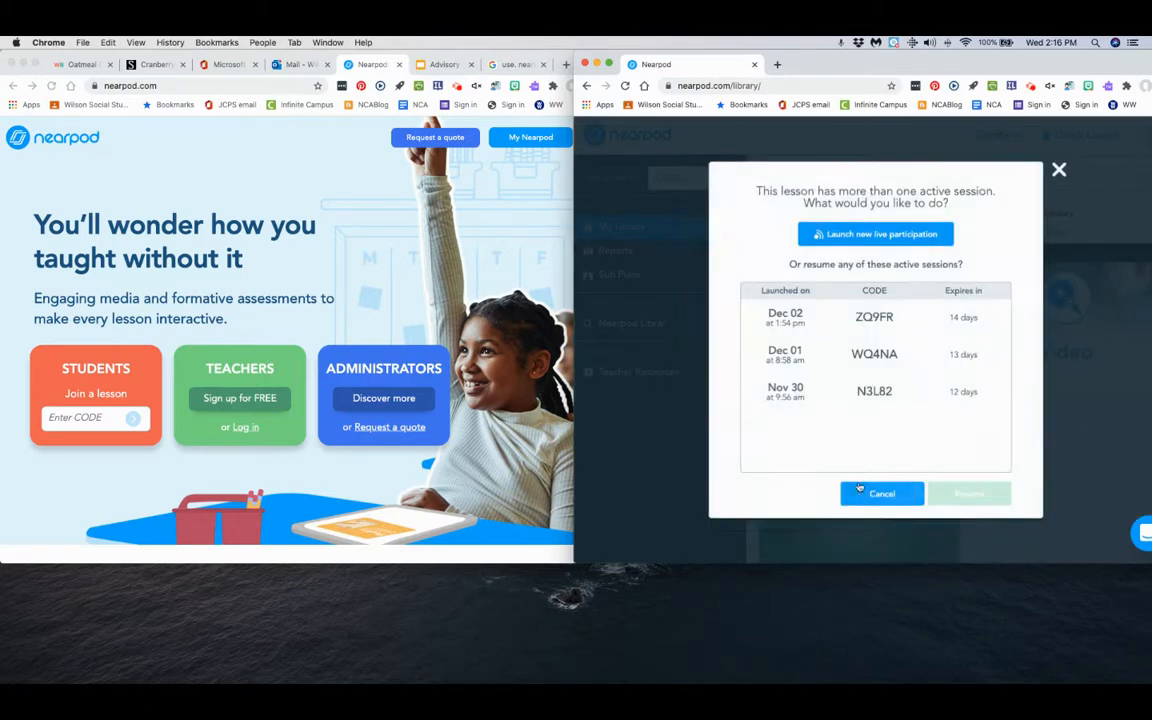
left_click(876, 236)
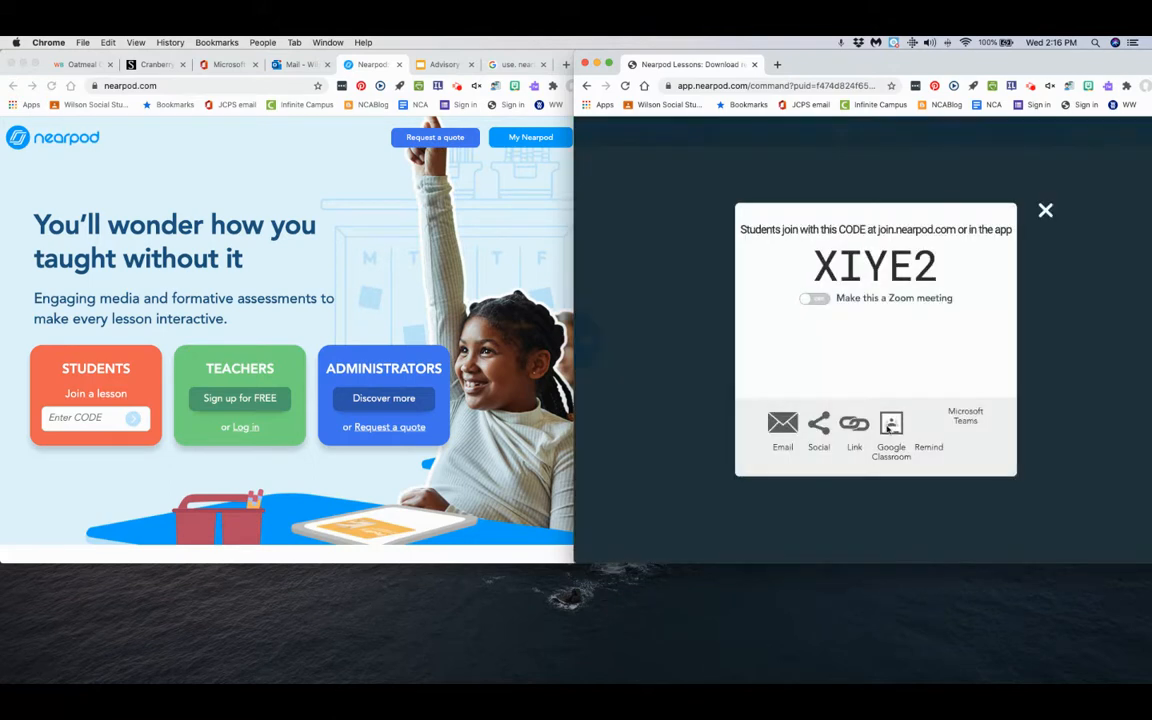
Copy the live session's share link and open it in the Nearpod home page window, closing the session's join-code dialog.
left_click(851, 425)
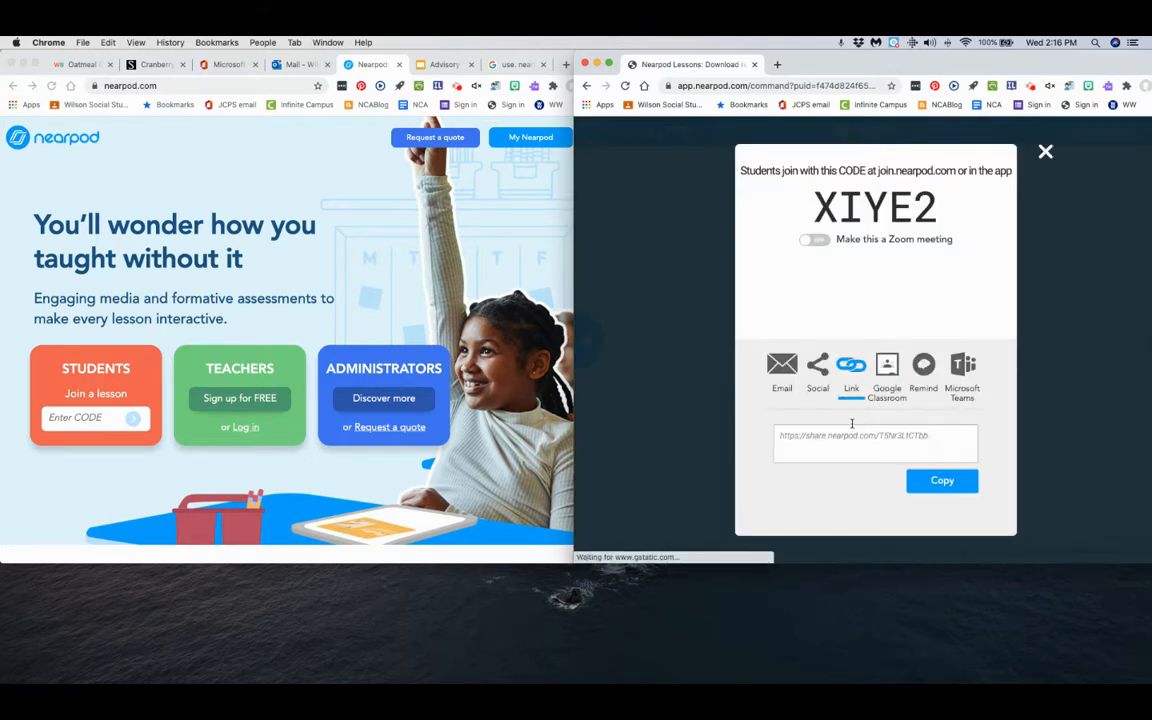
left_click(954, 478)
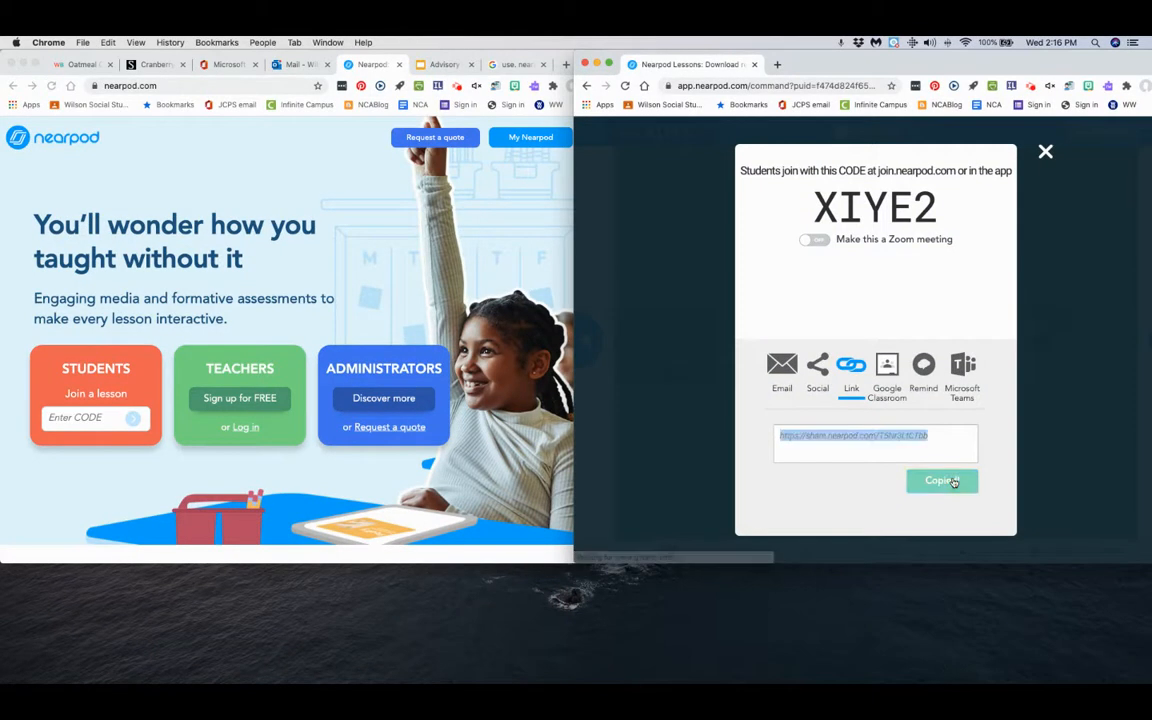
left_click(240, 85)
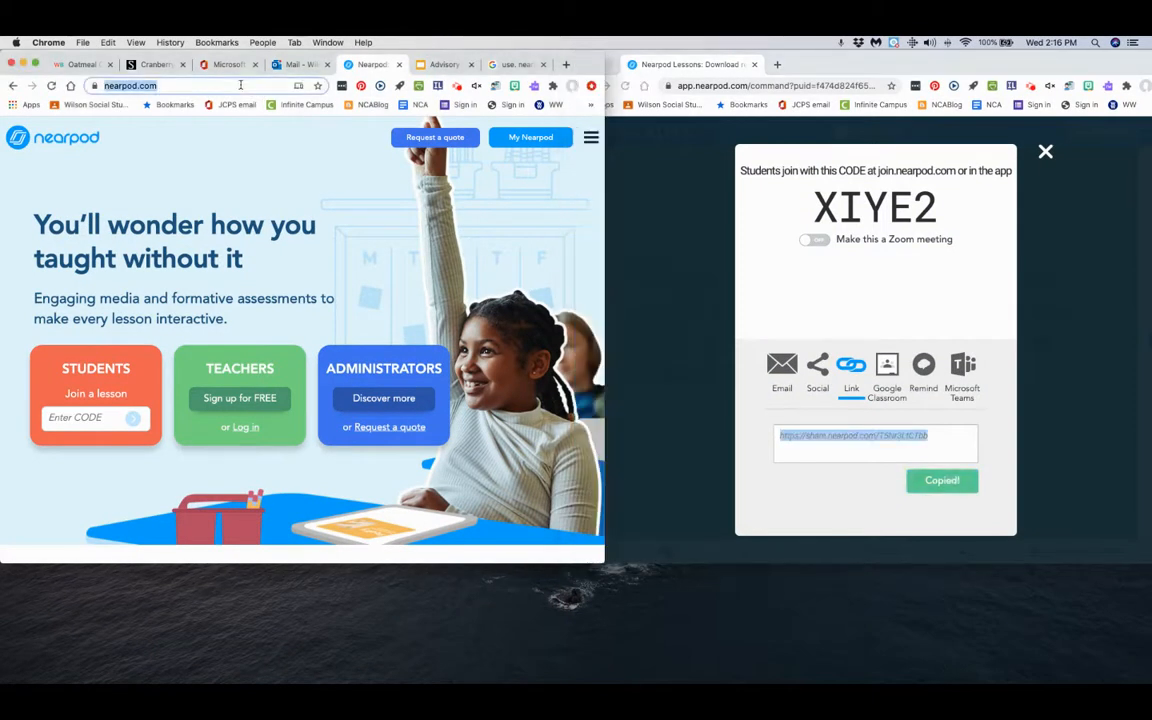
key("super+v")
key("Return")
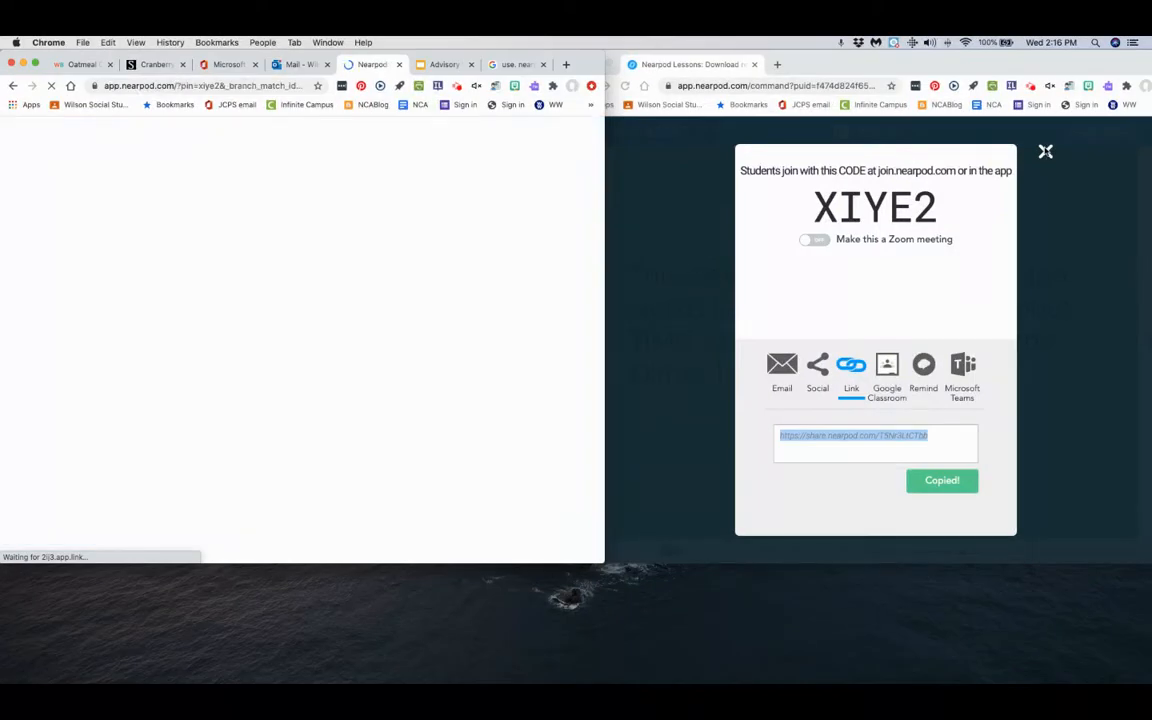
left_click(1046, 152)
left_click(1045, 152)
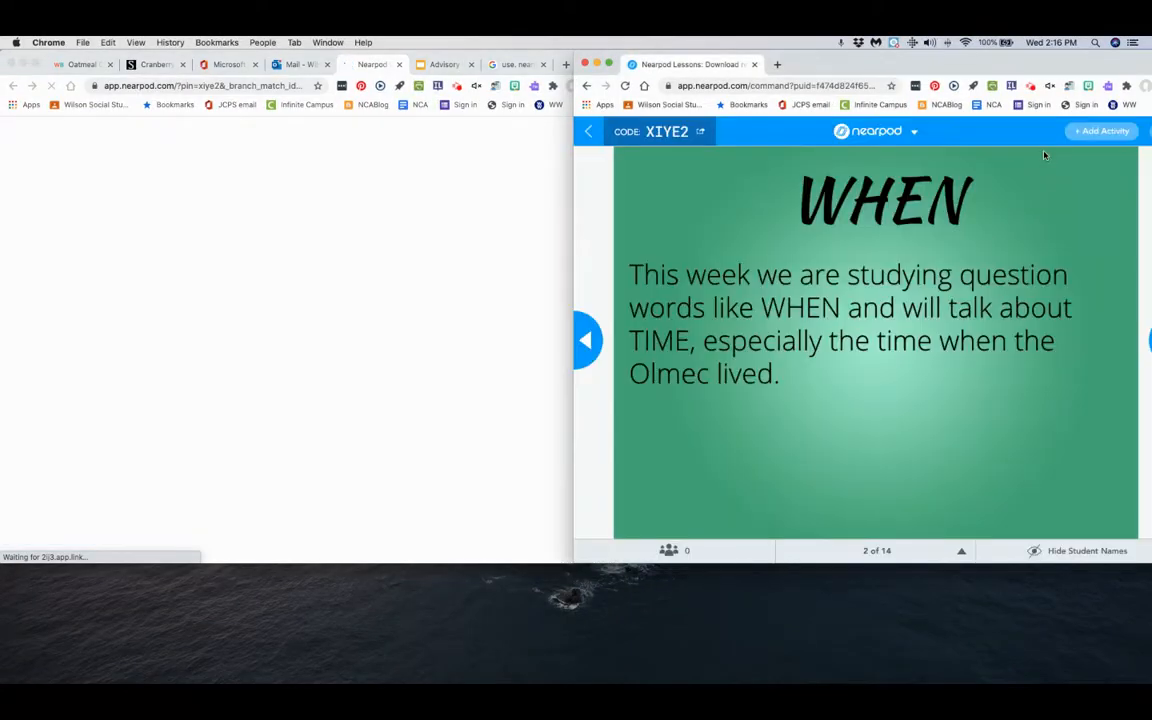
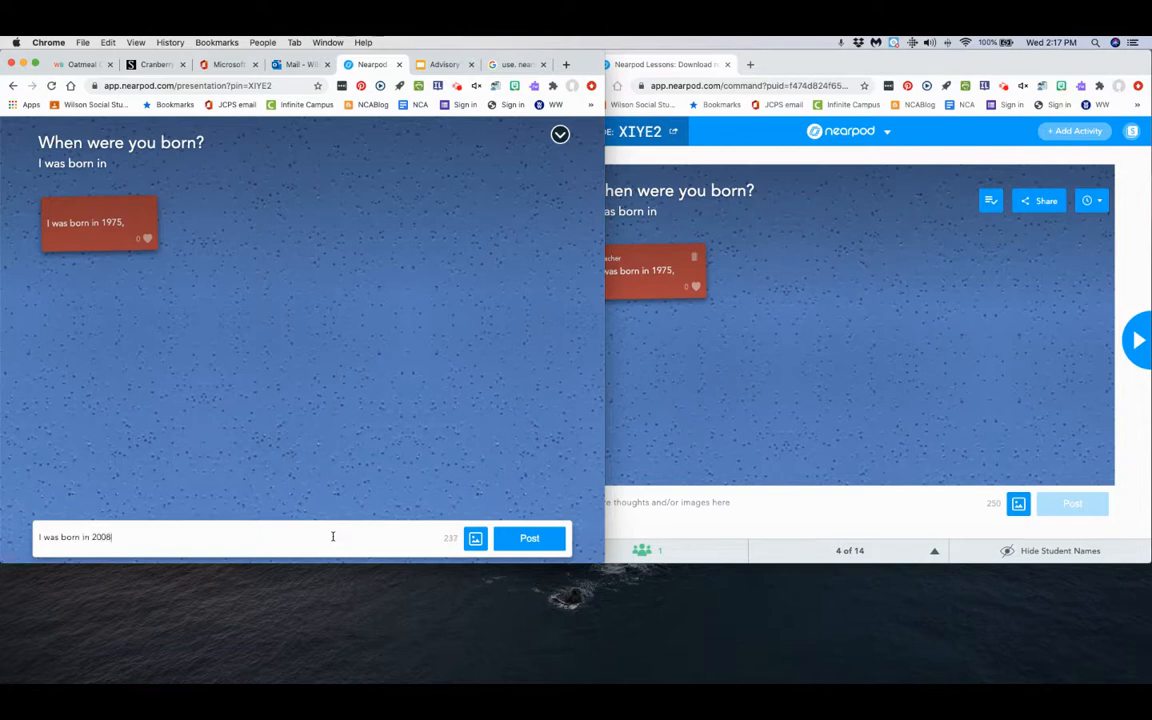
Post "I was born in 2008." to the collaborate board as the student and approve the pending post in the teacher window.
left_click(524, 538)
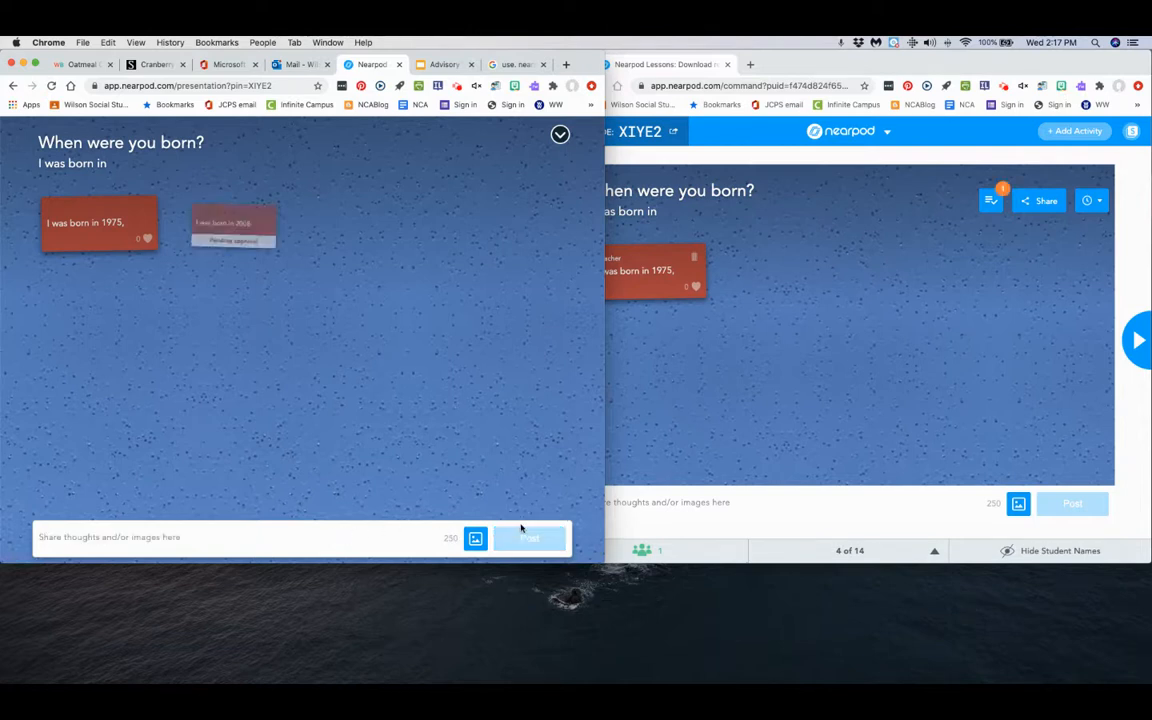
left_click(990, 199)
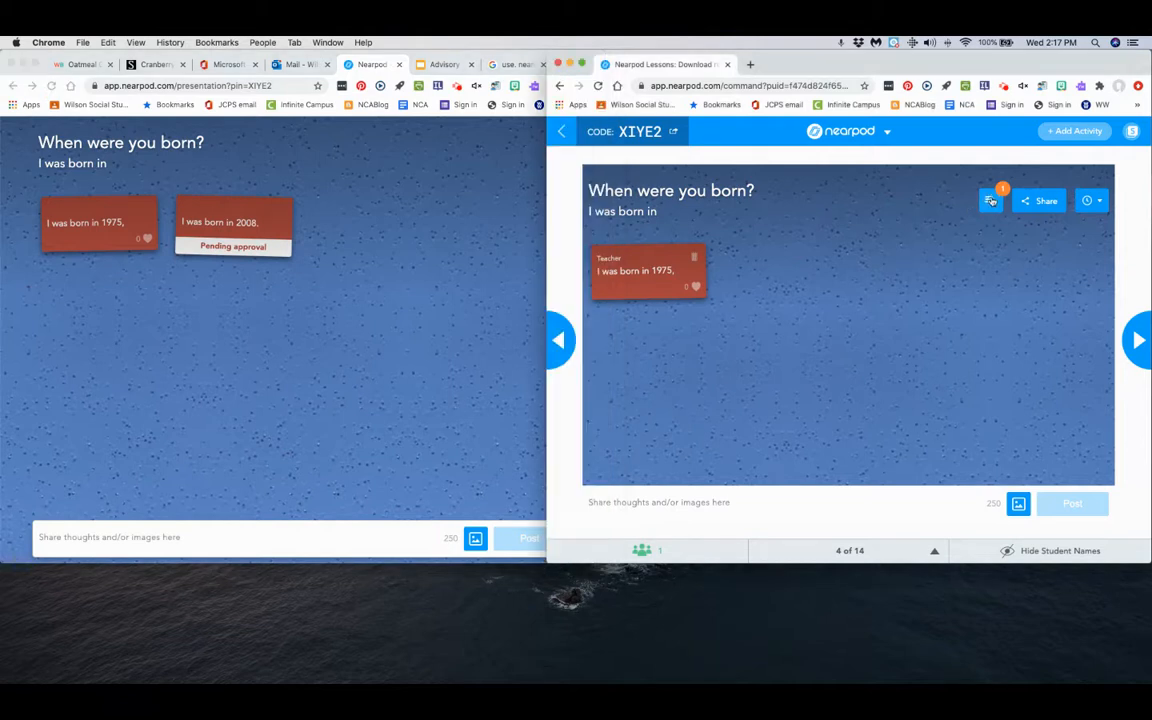
left_click(990, 201)
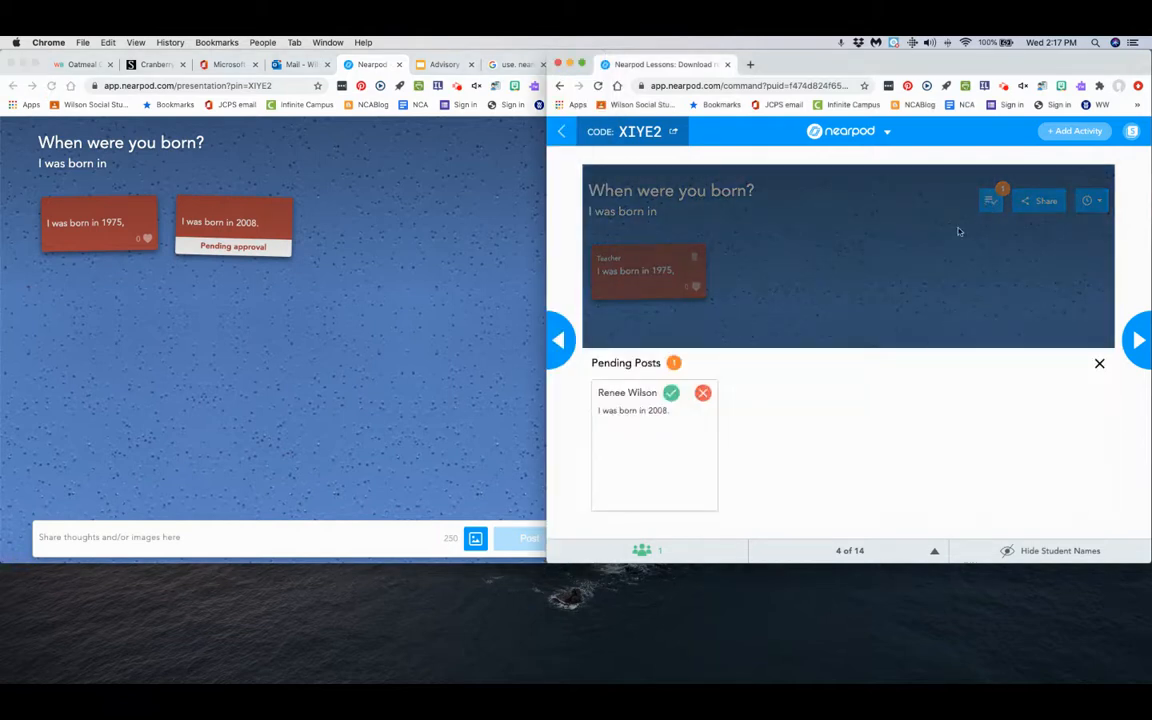
left_click(670, 394)
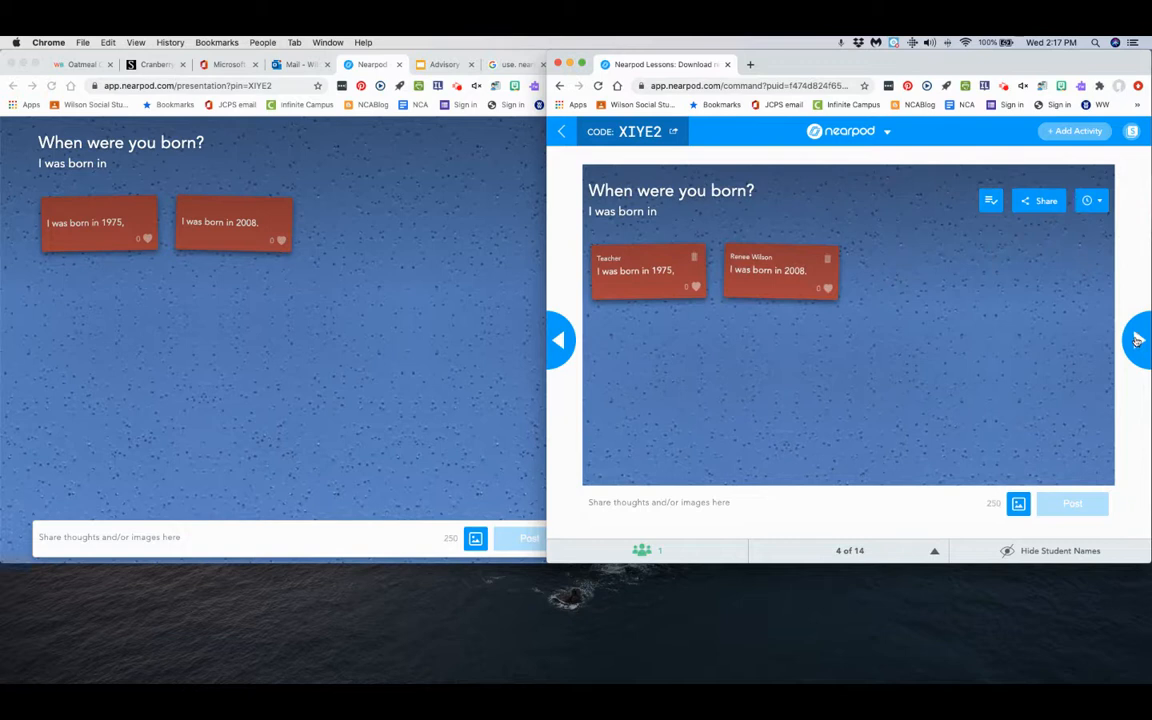
Advance the session to the Fill in the blanks activity and, as the student, place Monday, December, Friday and November into blanks in order.
left_click(1137, 340)
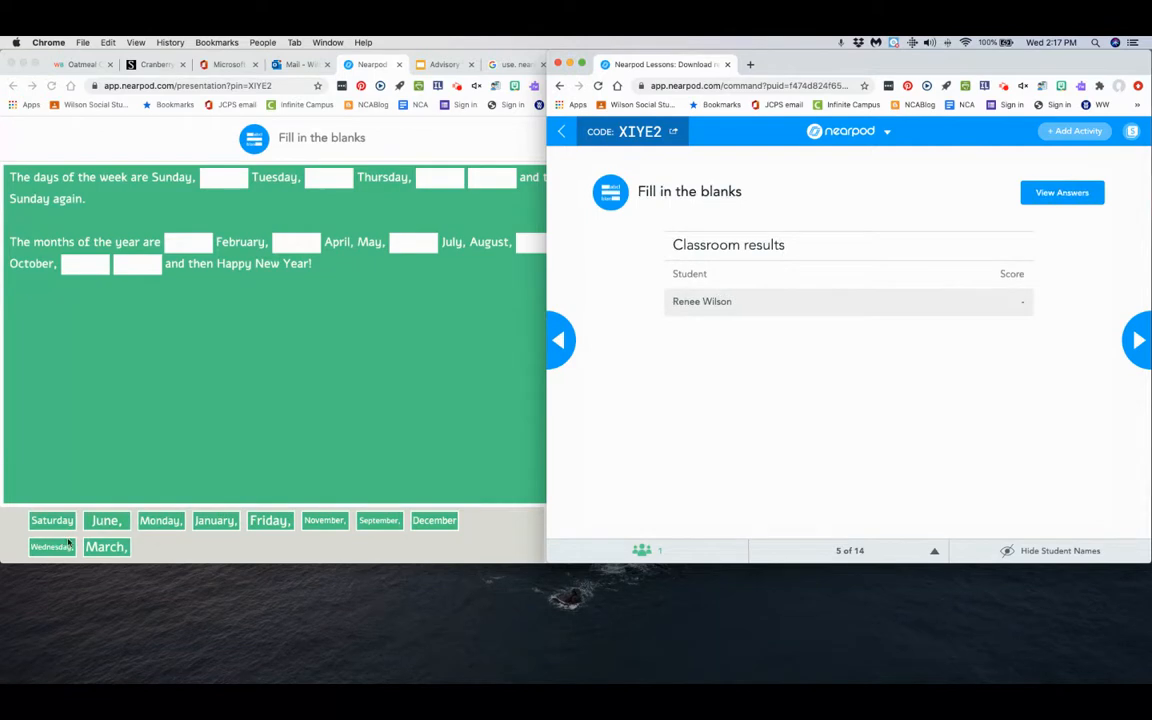
left_click(159, 476)
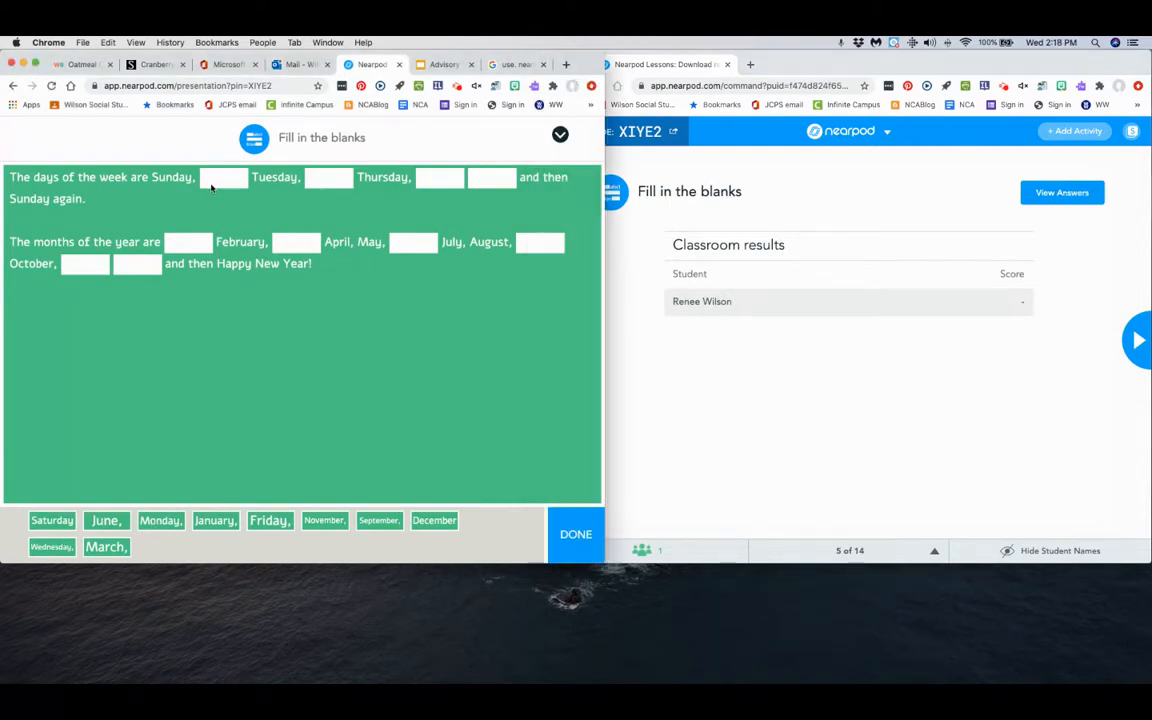
left_click_drag(168, 521, 232, 190)
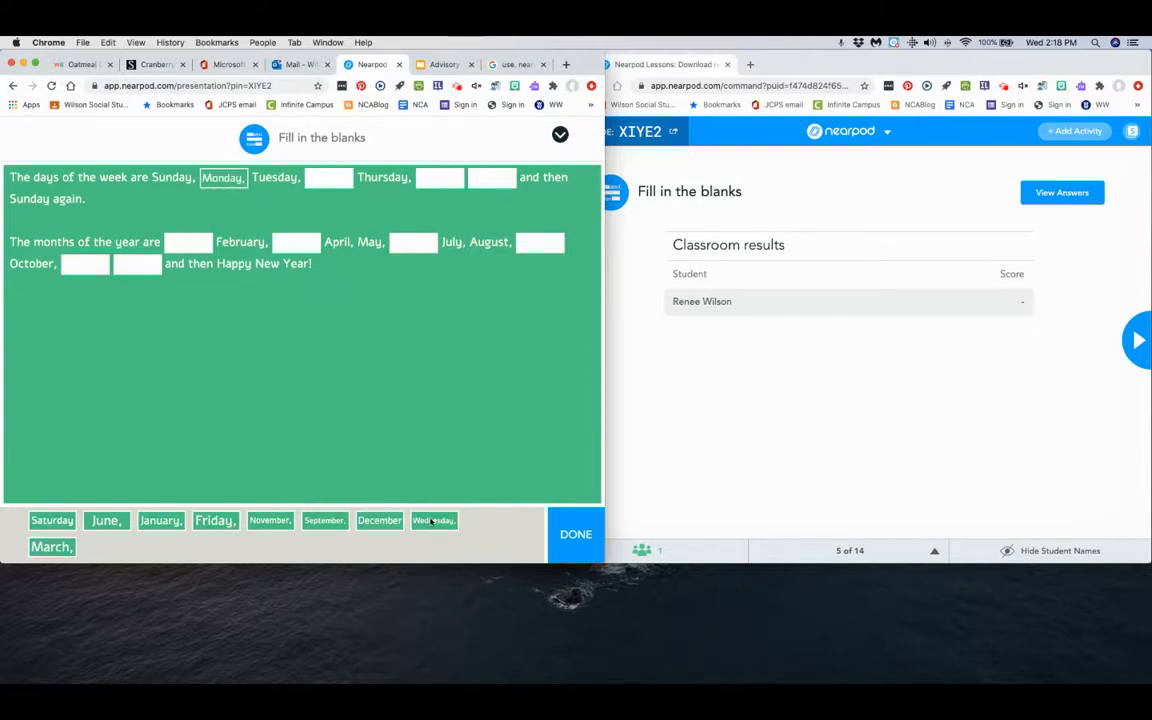
left_click_drag(372, 521, 329, 180)
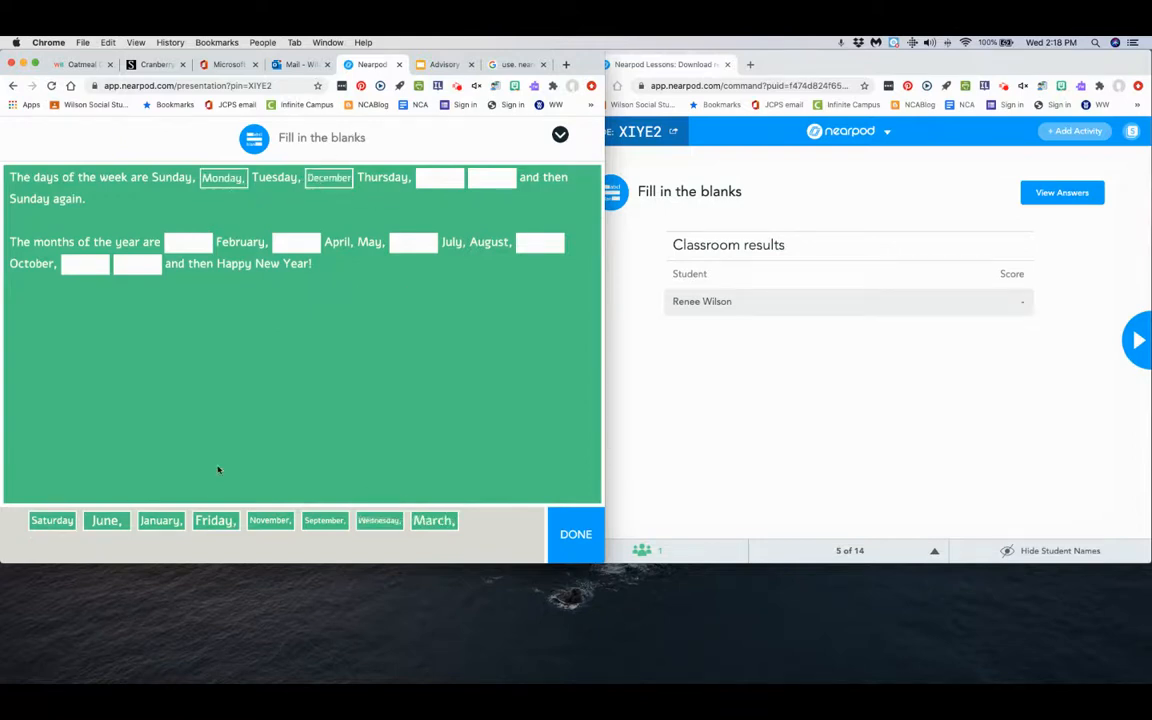
left_click_drag(207, 519, 430, 177)
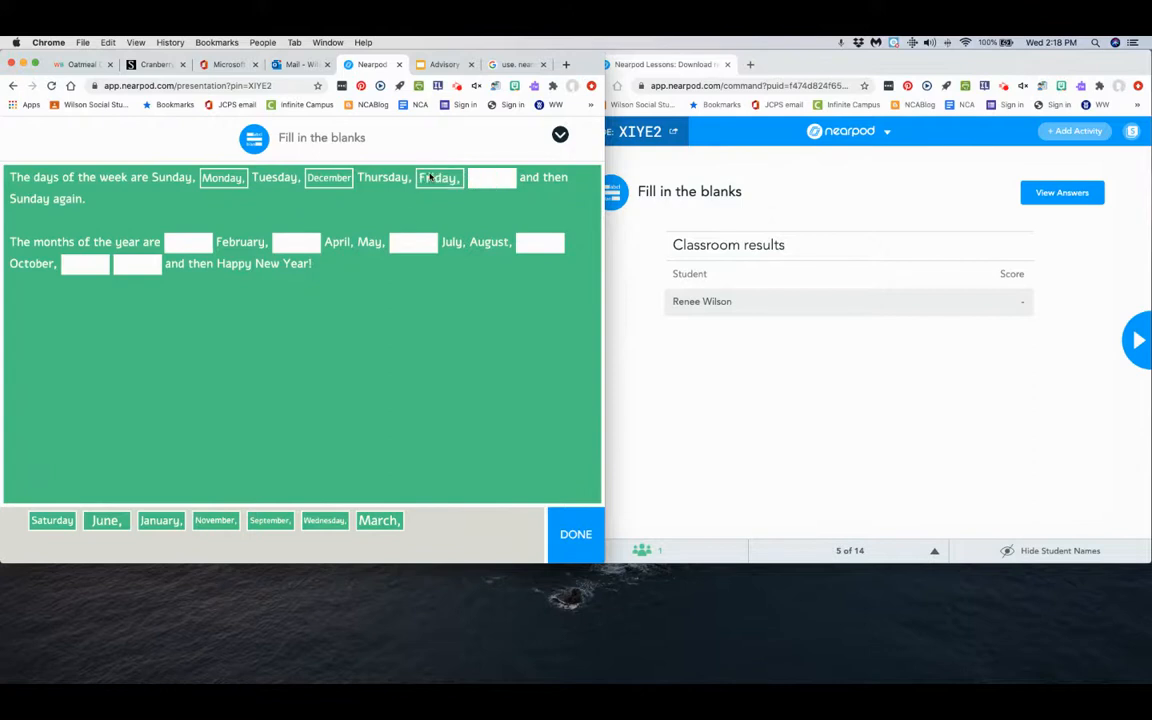
left_click_drag(314, 521, 302, 240)
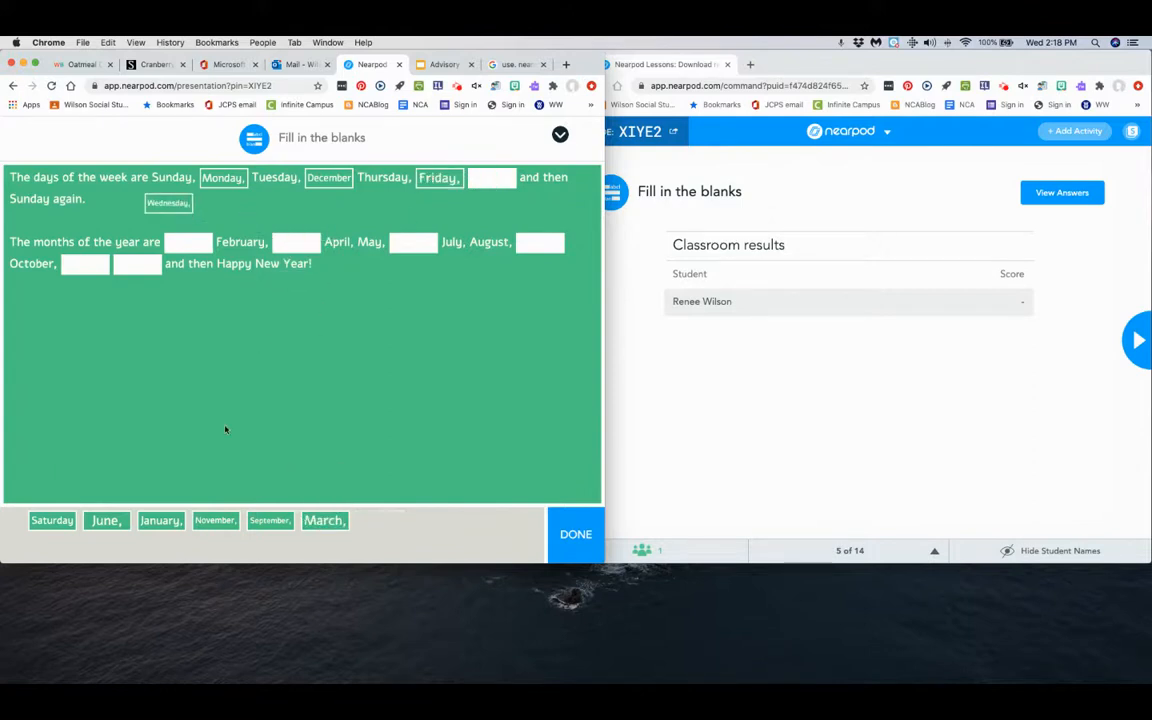
left_click_drag(211, 522, 174, 220)
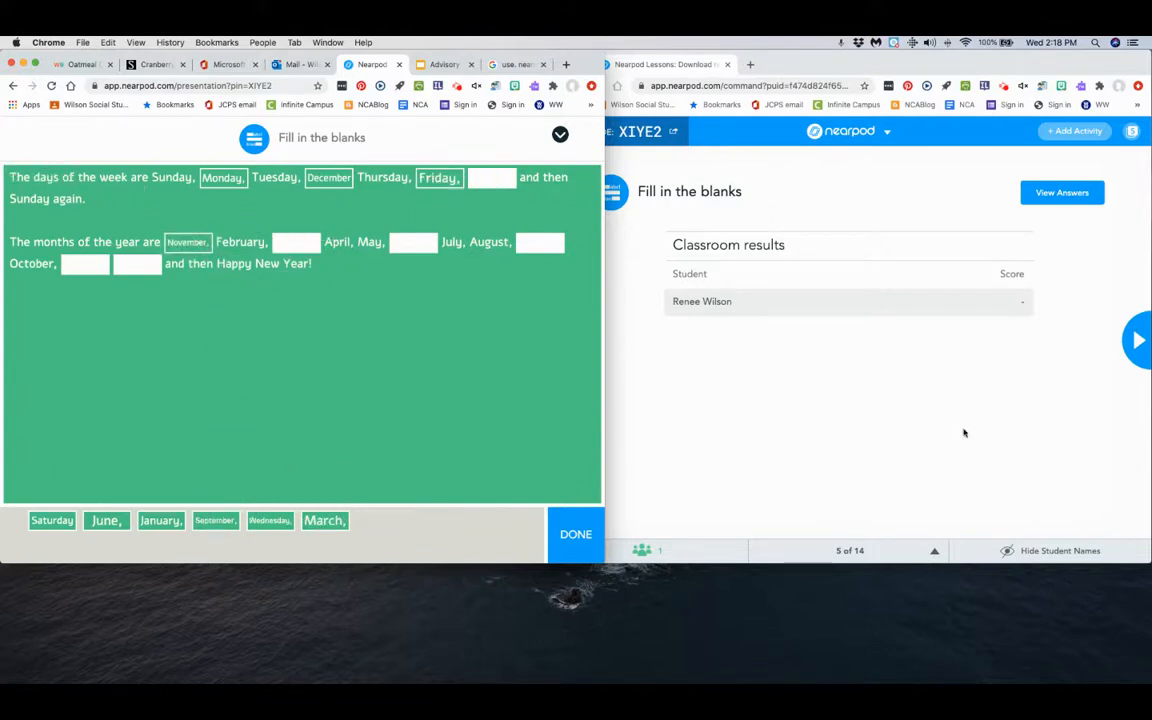
View the Fill in the blanks answer key in the teacher window and close it.
left_click(1048, 197)
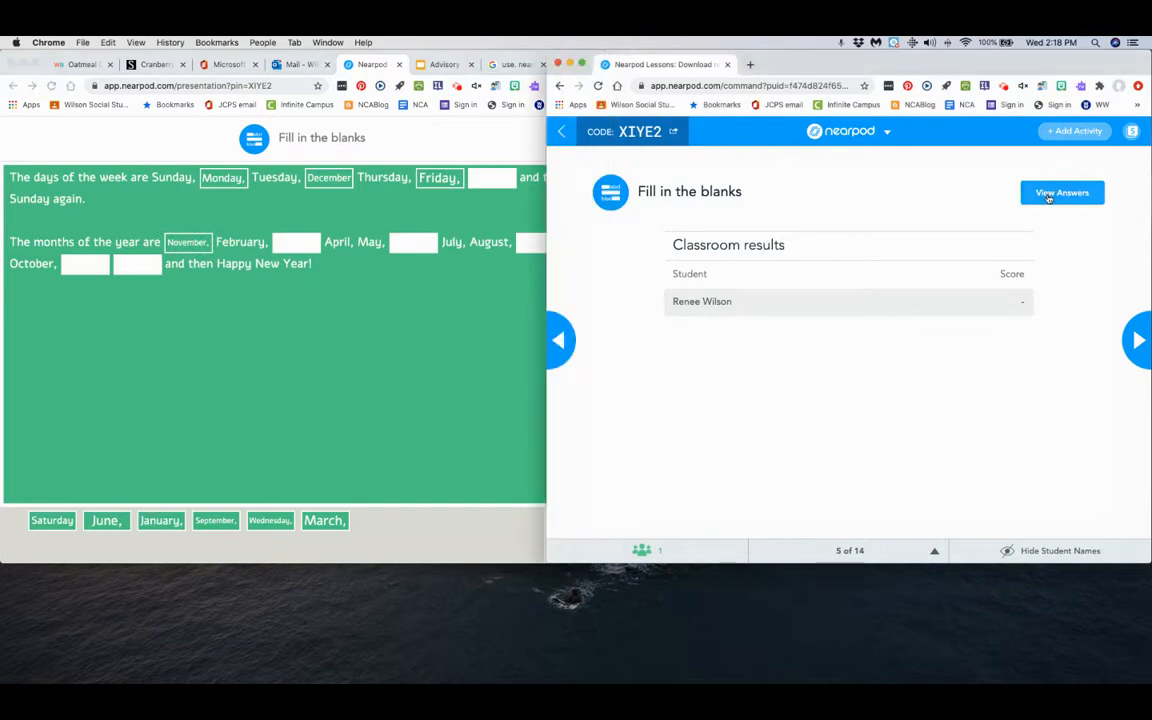
left_click(1048, 197)
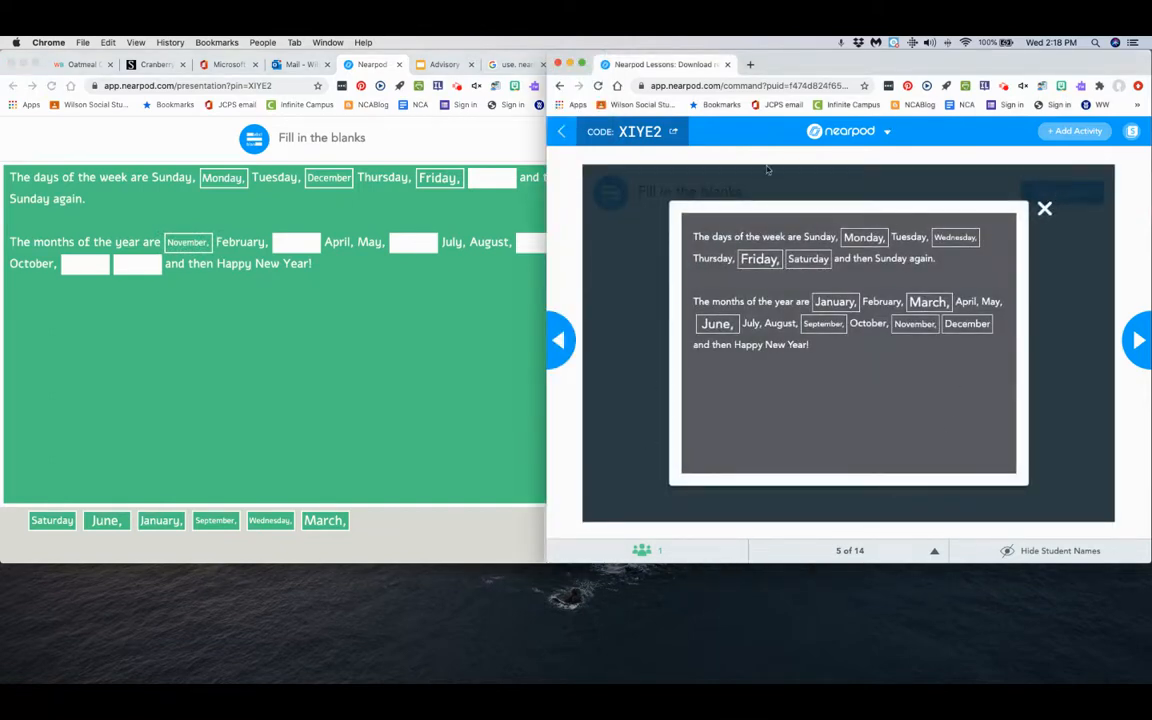
left_click(1044, 208)
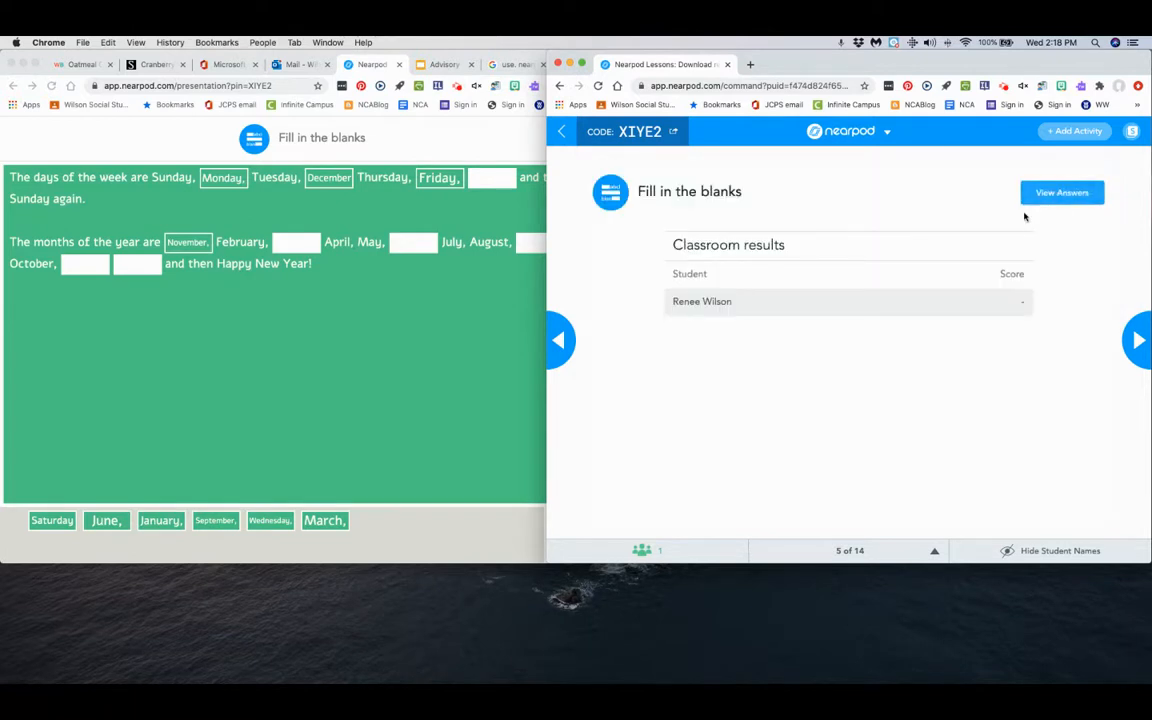
As the student, place June and Saturday after October and Wednesday before April, submit the Fill in the blanks answers and close the result.
left_click_drag(708, 58, 747, 58)
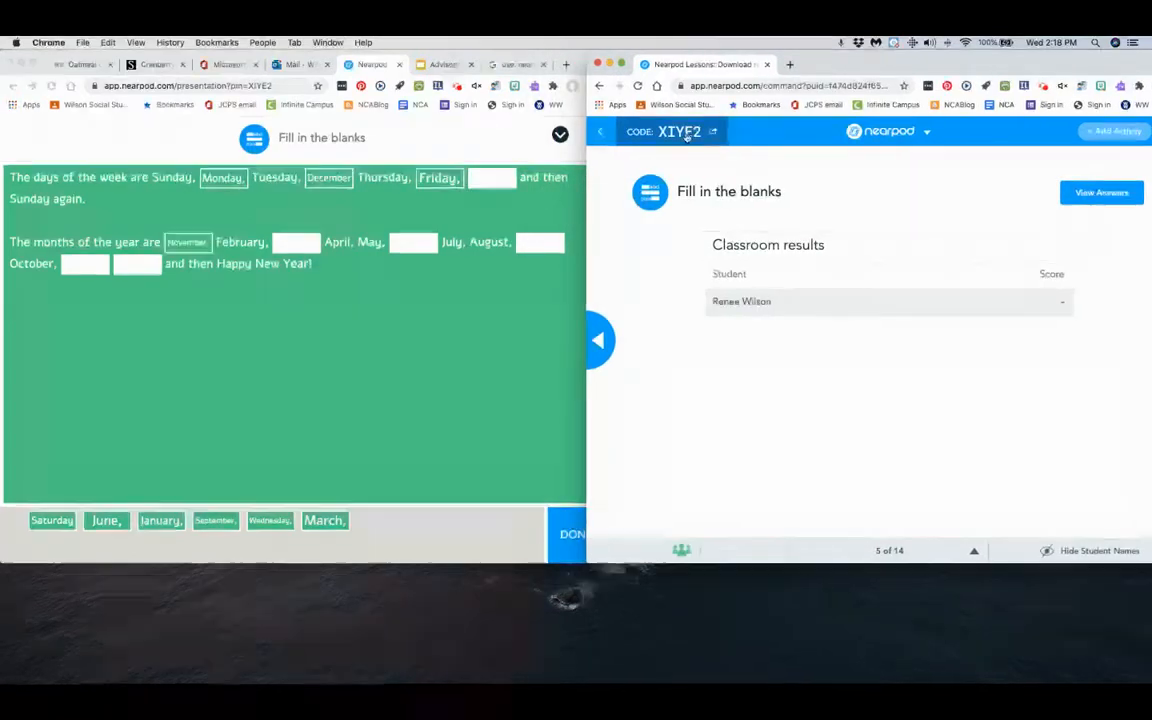
left_click(158, 525)
left_click_drag(113, 521, 91, 261)
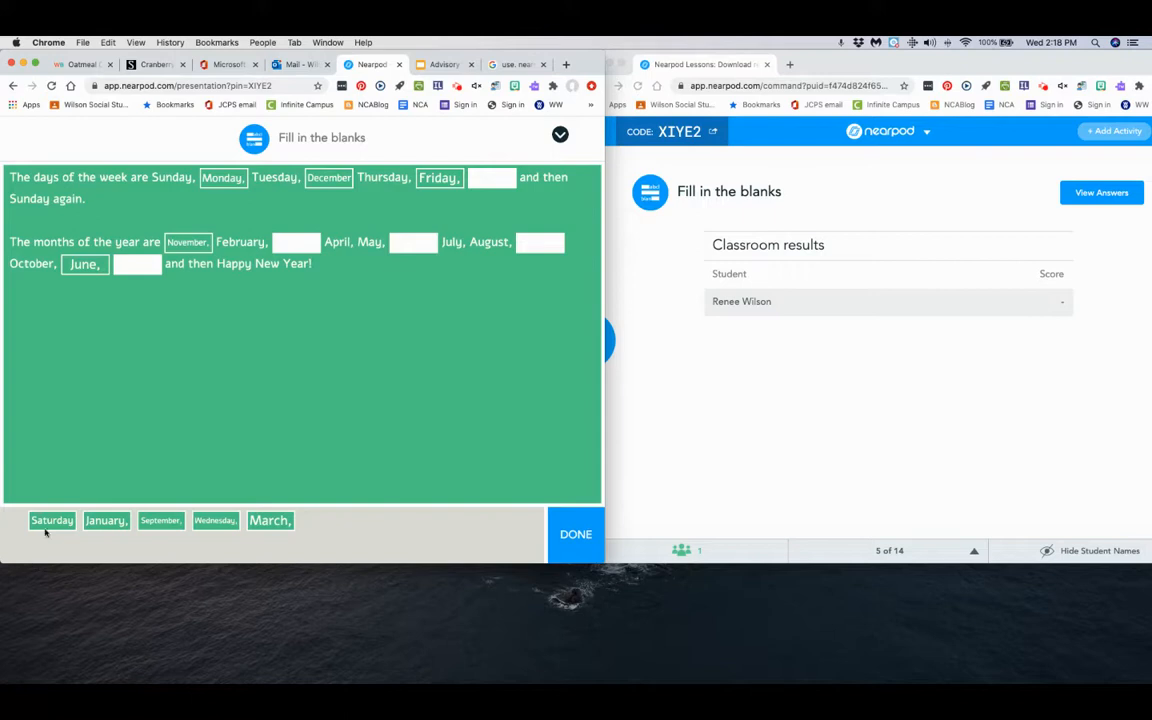
left_click_drag(47, 522, 137, 263)
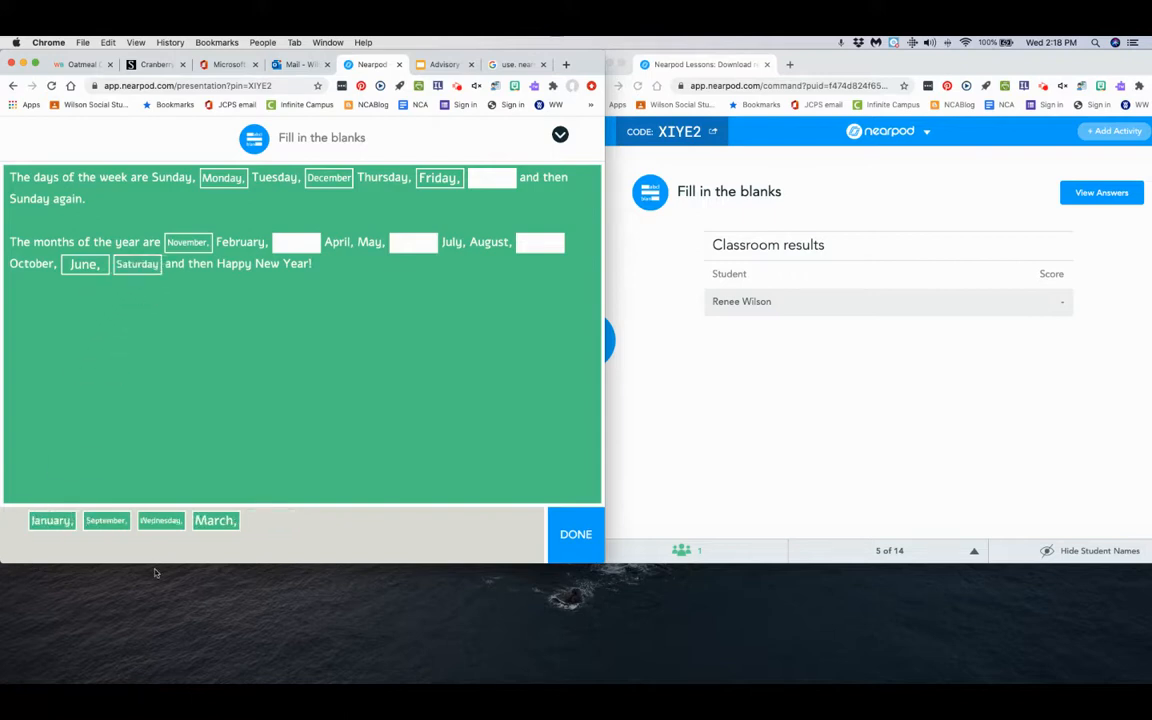
left_click_drag(163, 521, 292, 306)
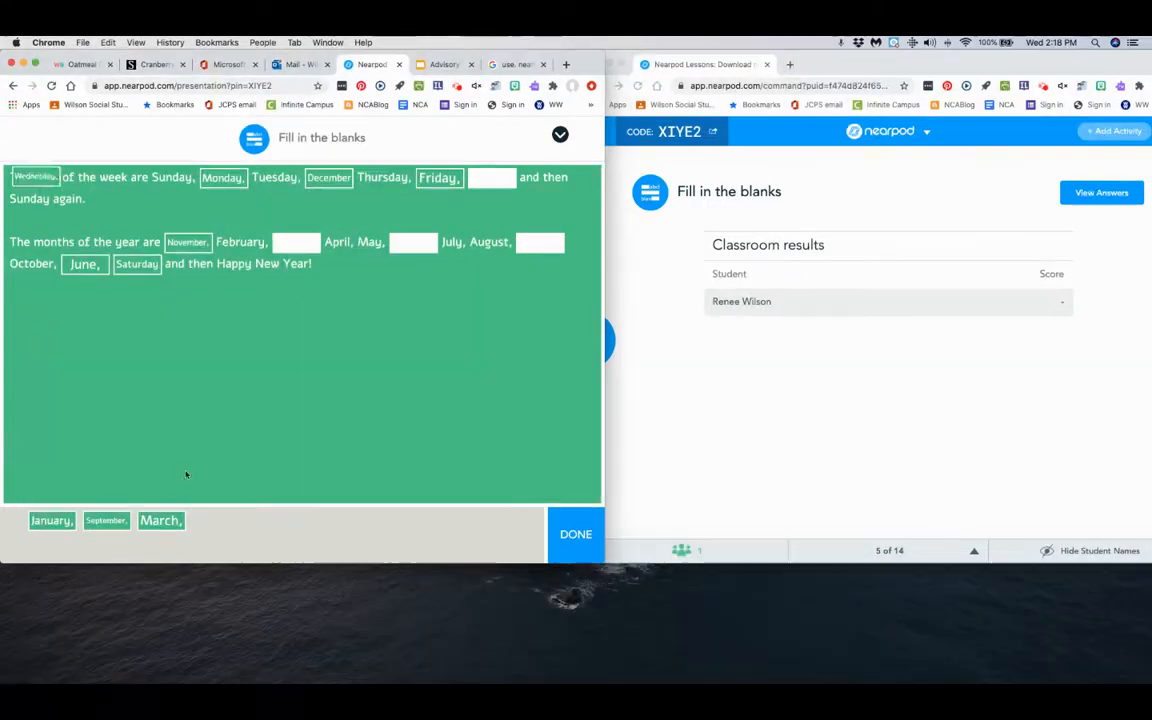
left_click_drag(146, 520, 300, 252)
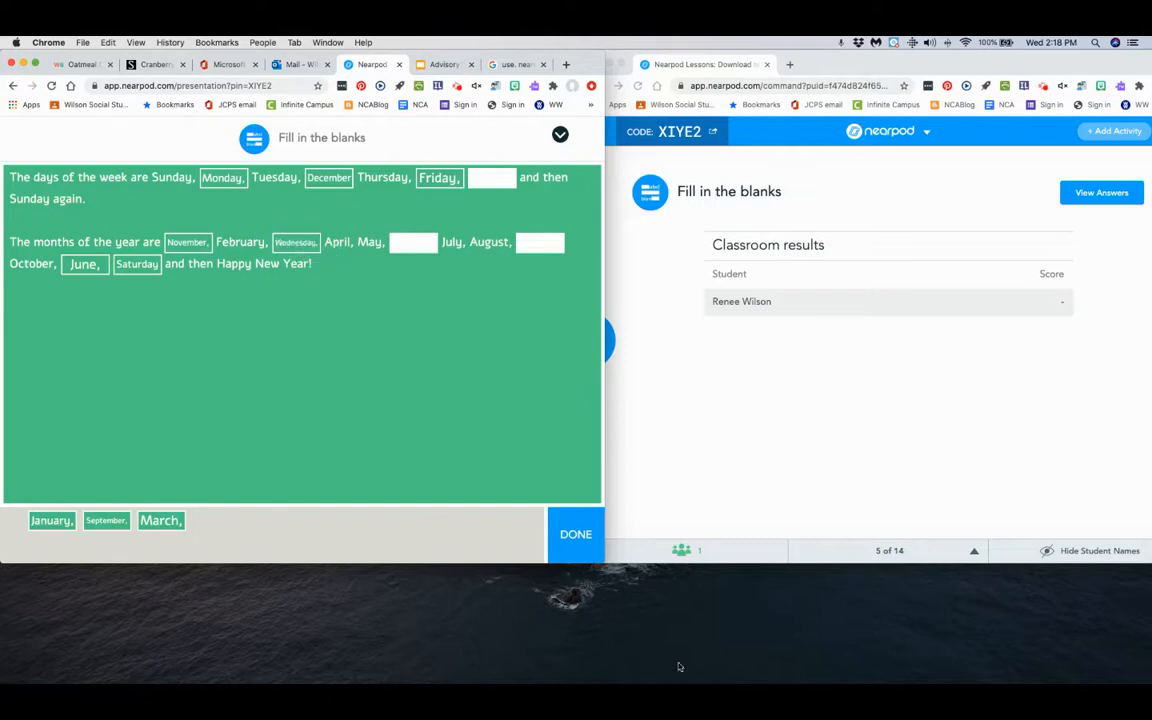
left_click(578, 540)
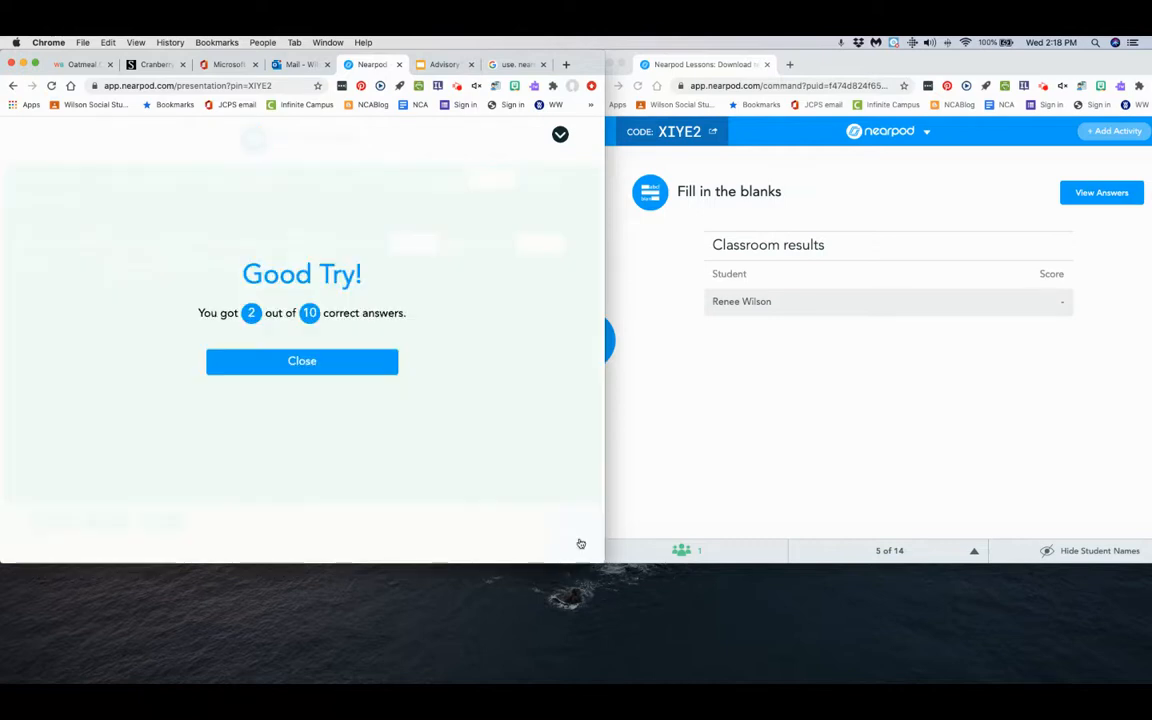
left_click(307, 362)
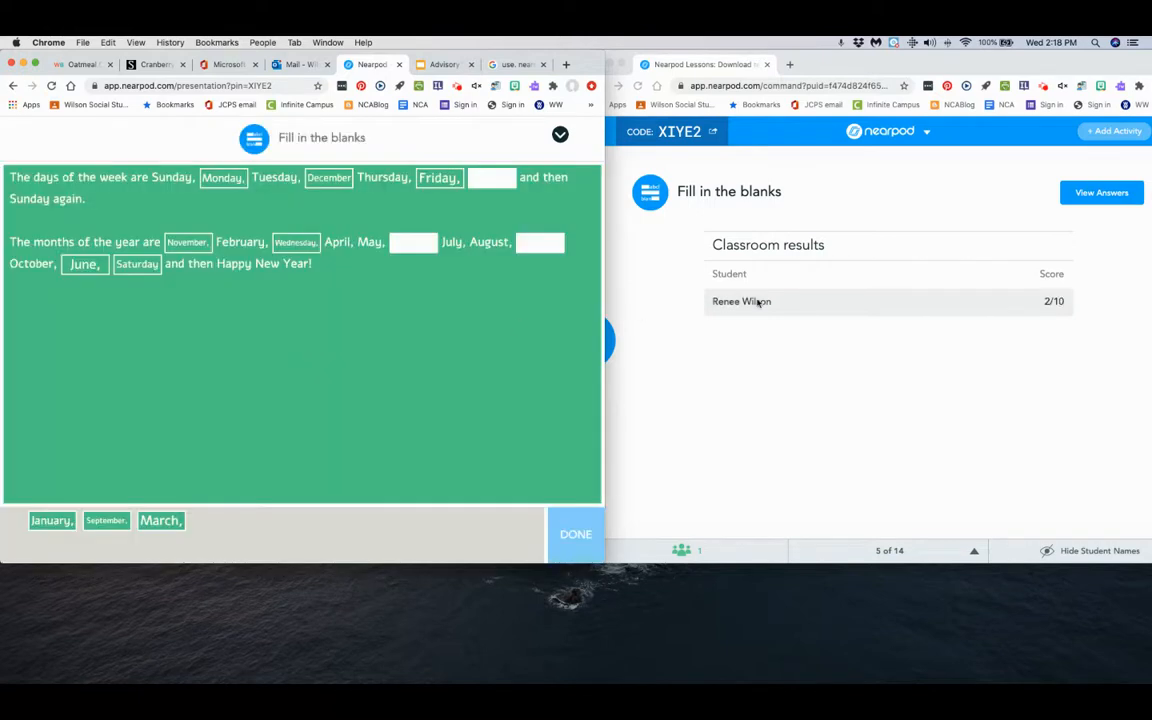
Advance the live session past the "Greetings in English" slide to the matching activity, keeping the student cards uncovered by the teacher window.
left_click_drag(905, 58, 814, 58)
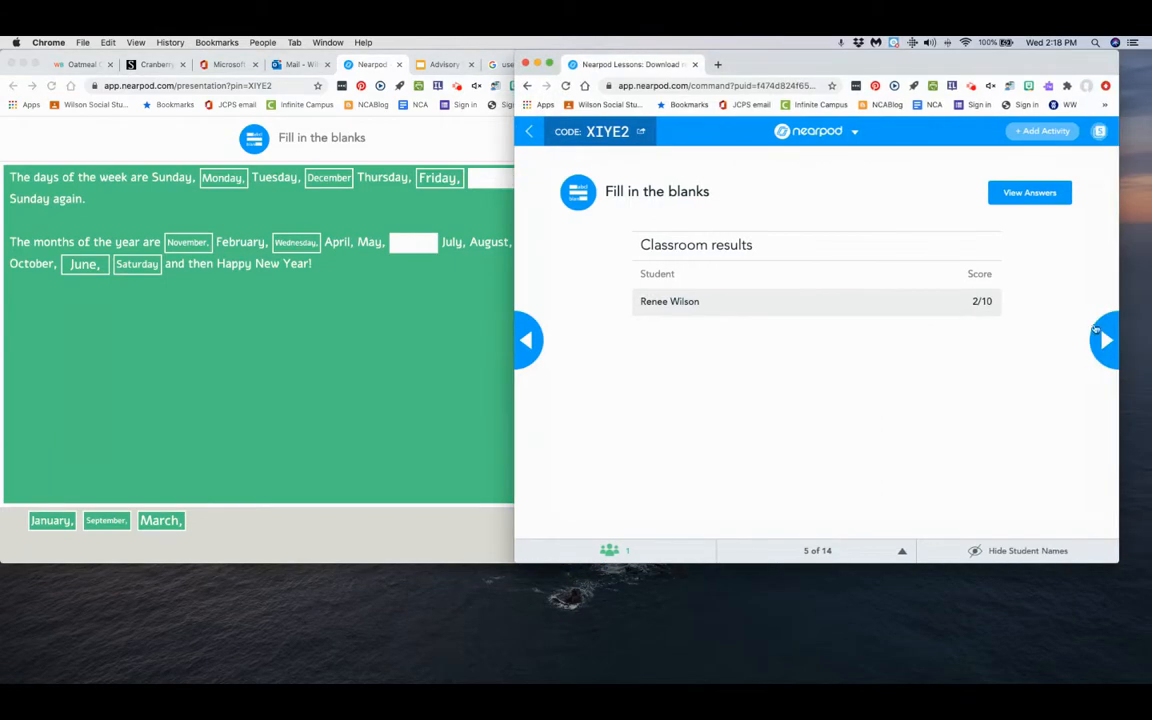
left_click(1098, 334)
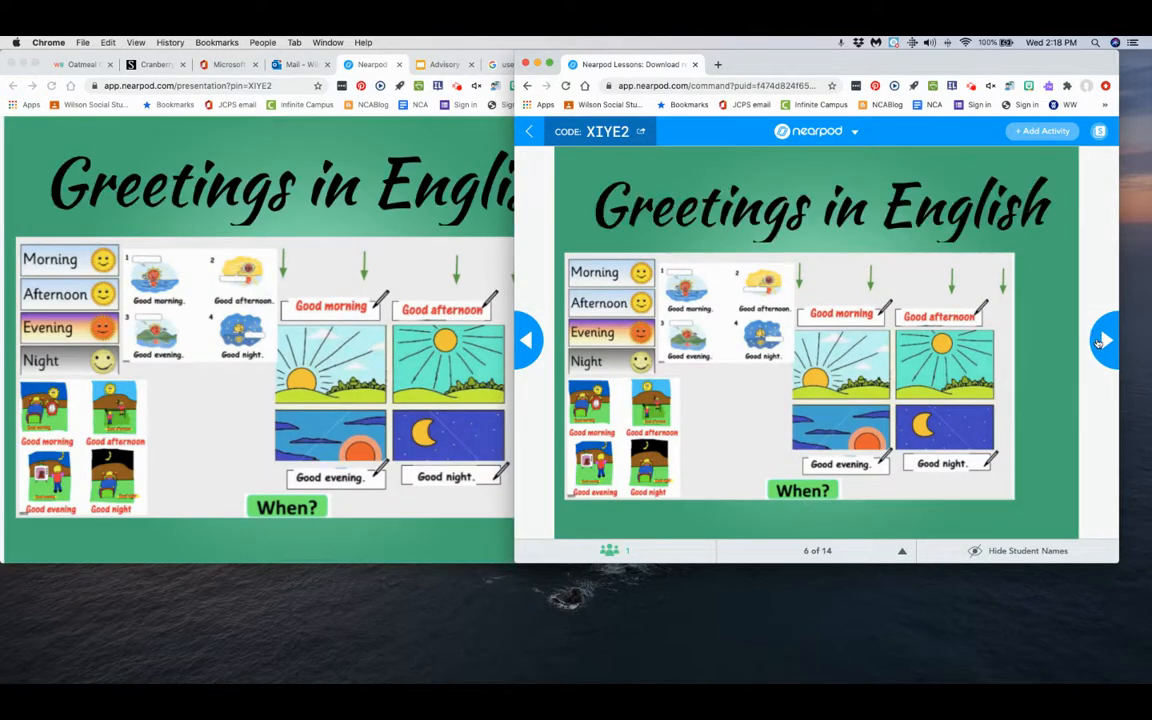
left_click(1100, 340)
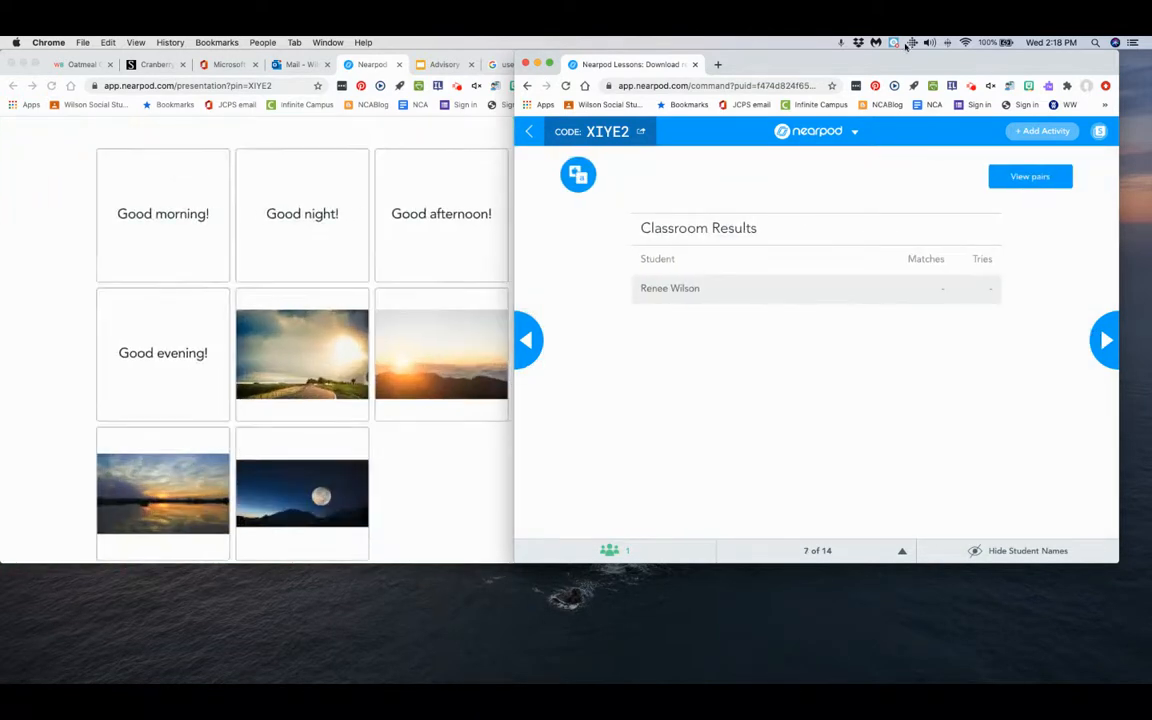
left_click_drag(902, 64, 999, 60)
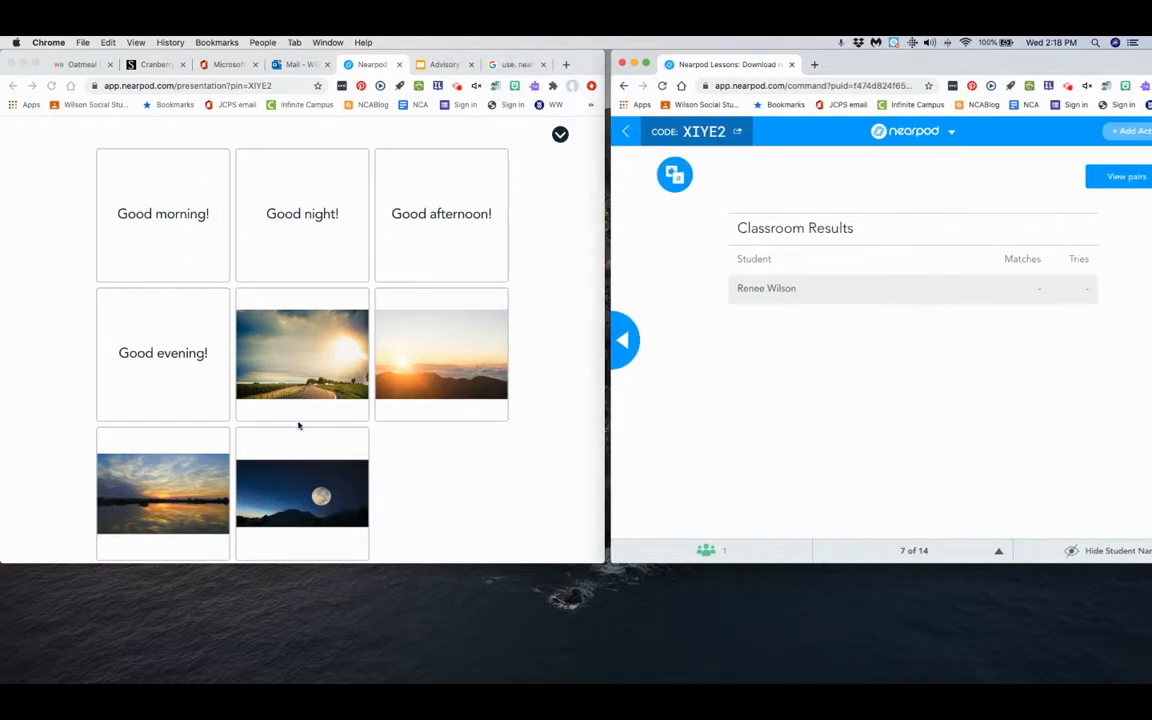
As the student, match the moon photo with "Good night!" and try pairing the sunny road photo with "Good morning!".
left_click(318, 490)
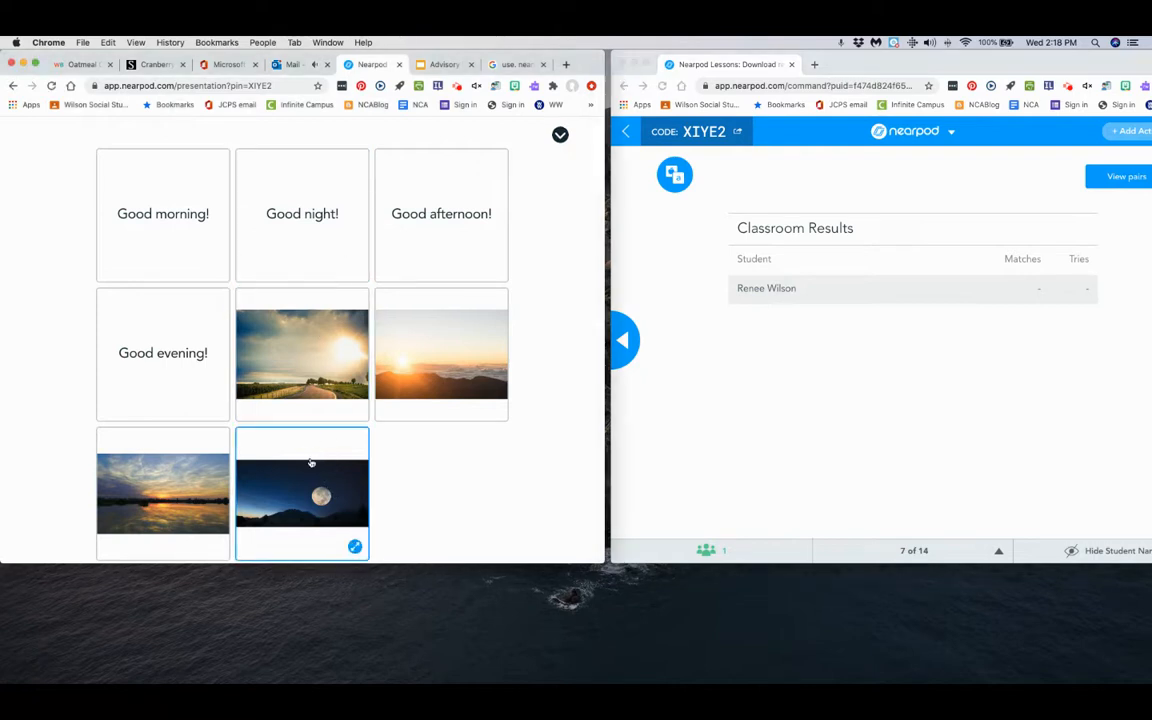
left_click(301, 211)
left_click(307, 336)
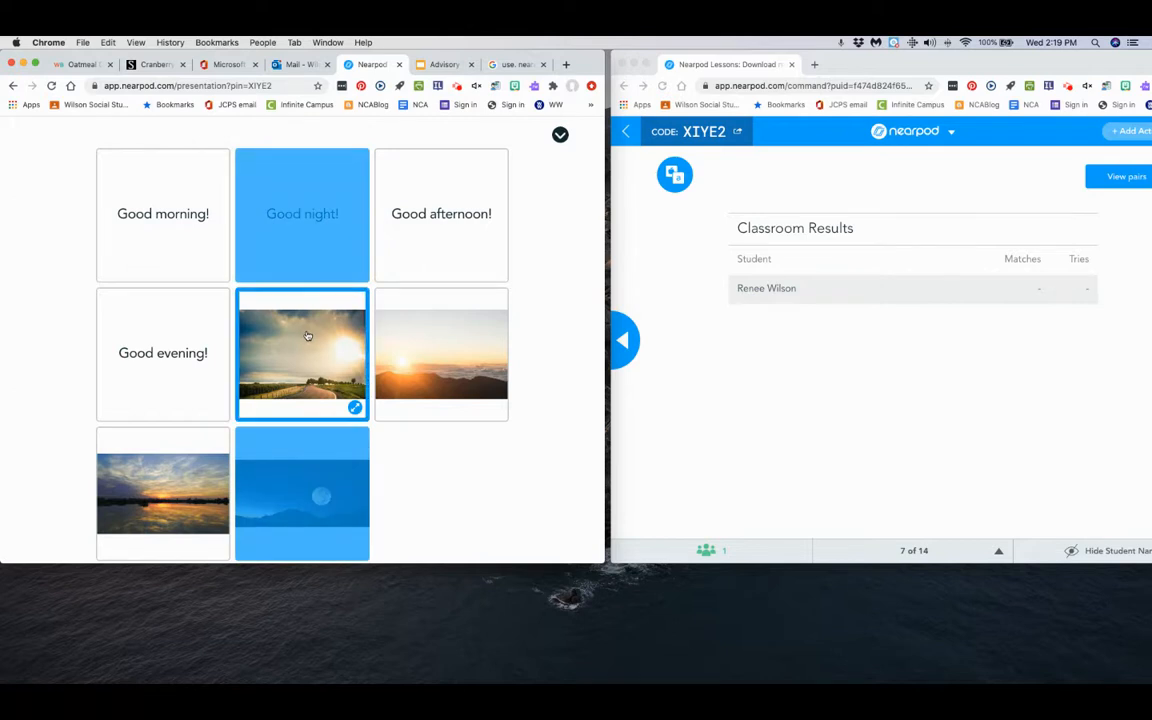
left_click(166, 213)
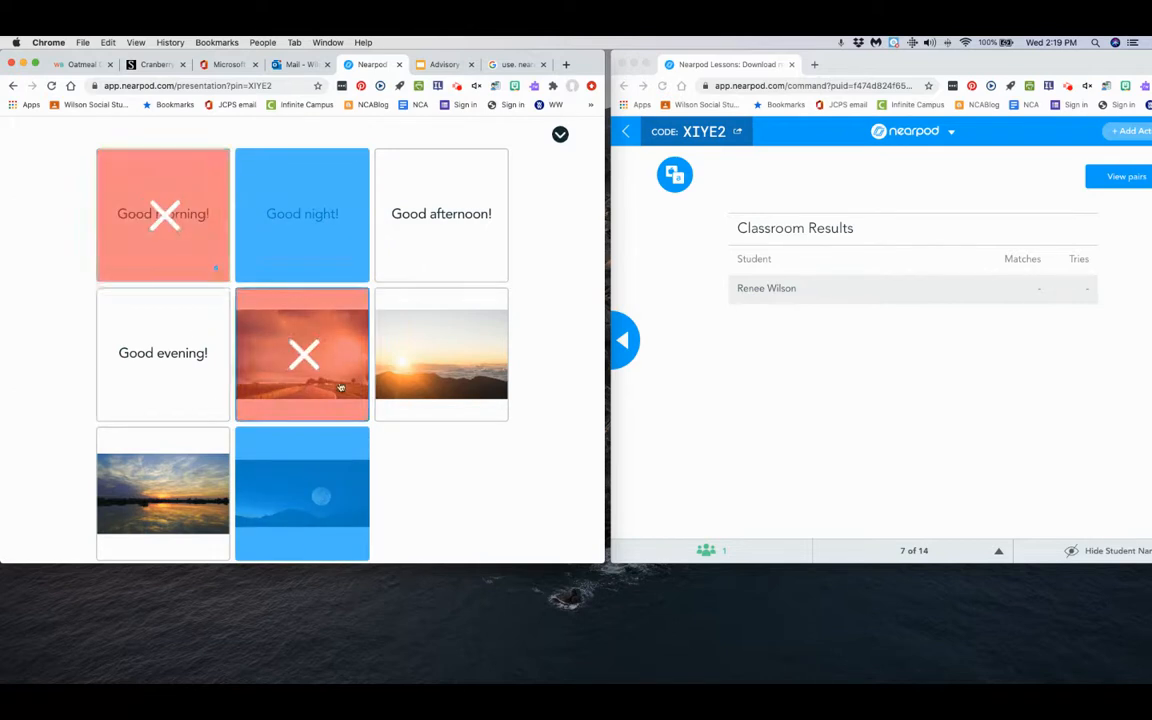
left_click(307, 362)
left_click(319, 361)
Match "Good evening!" with the lake sunset, "Good afternoon!" with the sunny road and "Good morning!" with the mountain sunrise to complete the activity.
left_click(221, 362)
left_click(187, 486)
left_click(288, 362)
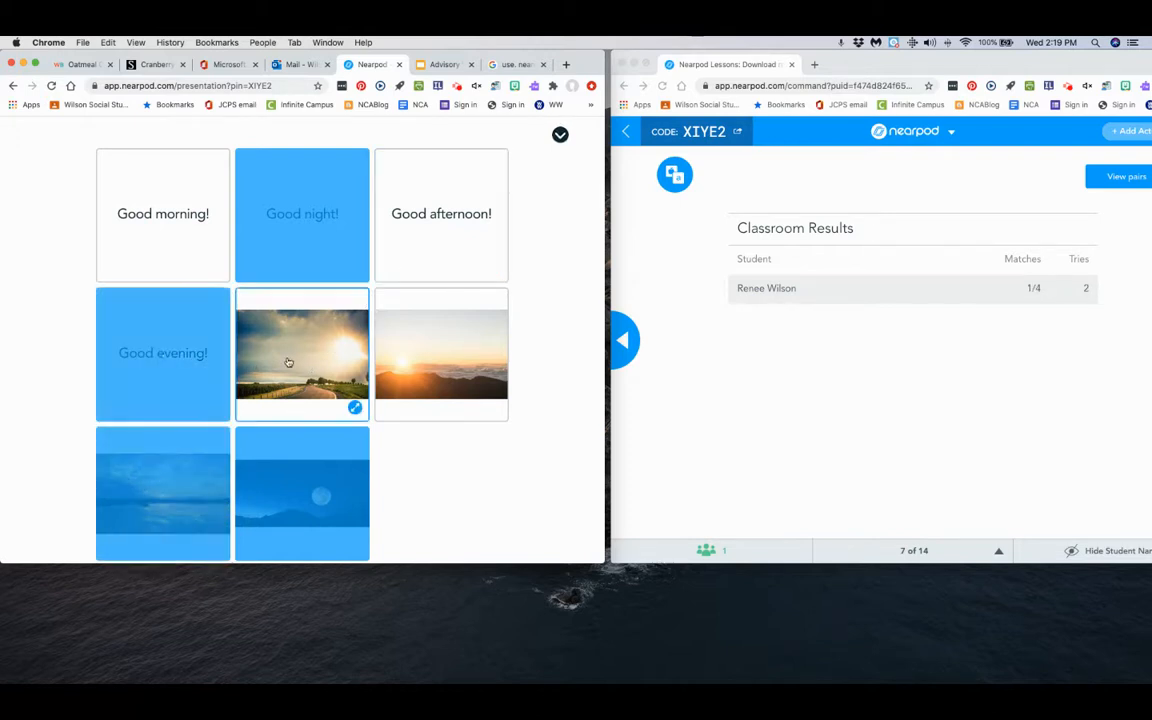
left_click(400, 265)
left_click(408, 323)
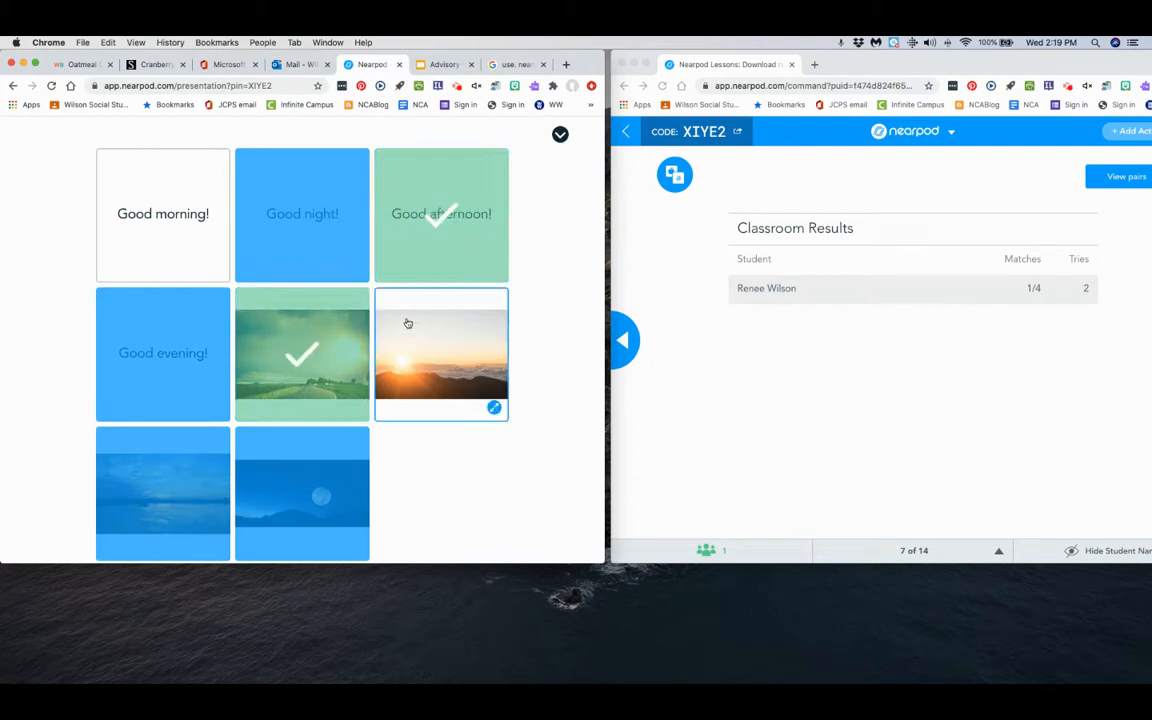
left_click(155, 210)
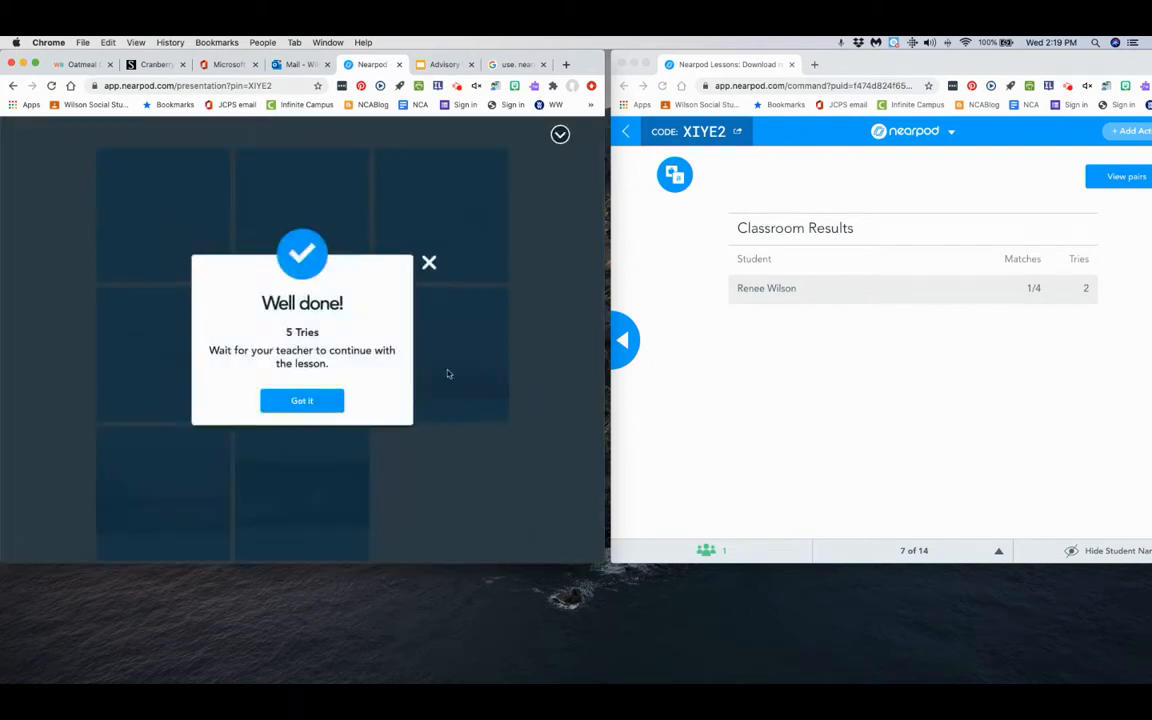
left_click(315, 403)
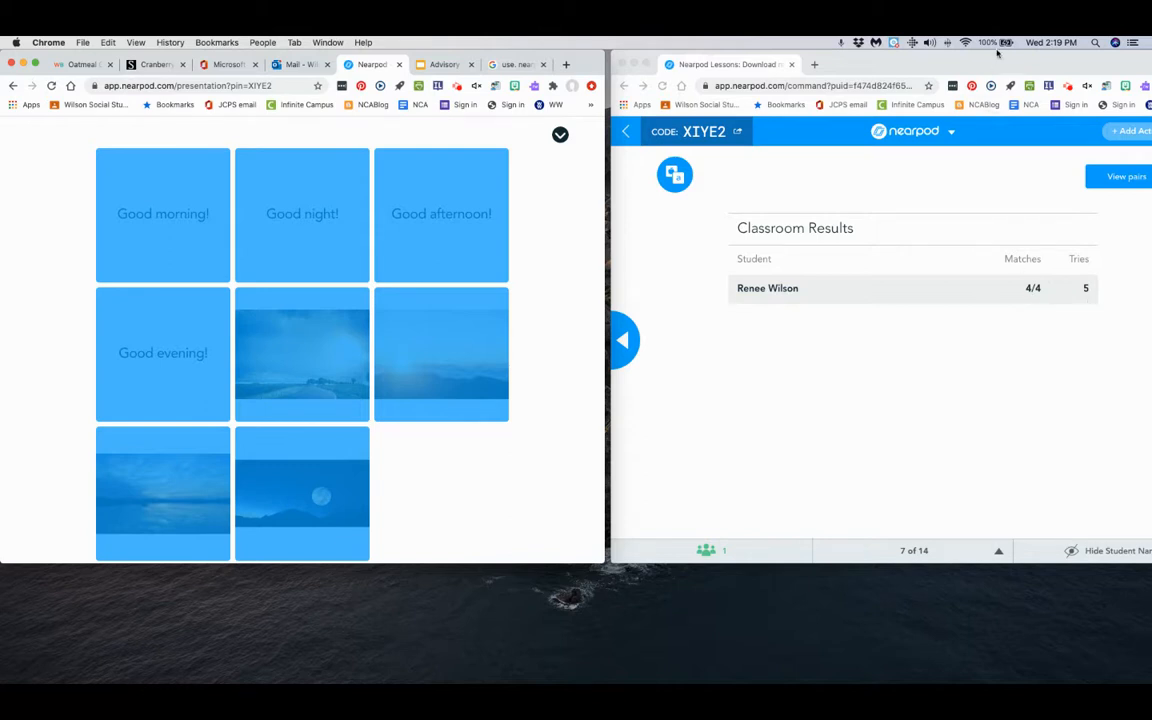
Advance the session from the teacher window past the "What time is it?" slide to the "thirty" minute-hand slide.
left_click_drag(997, 53, 929, 53)
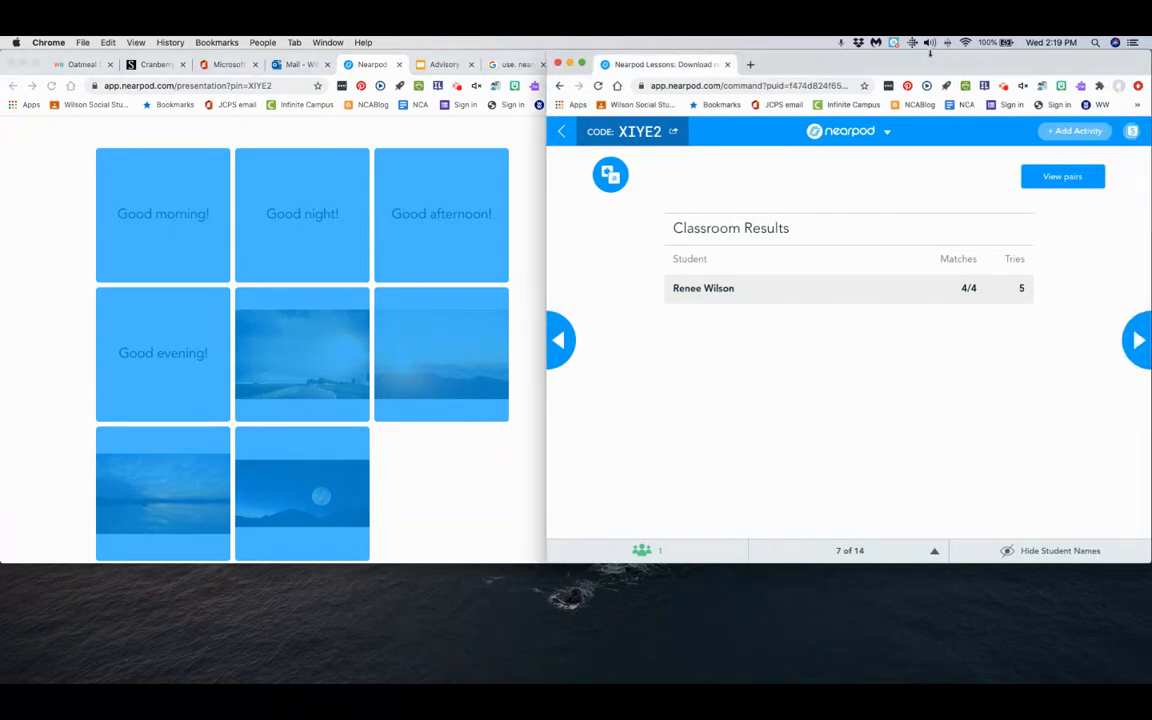
left_click(1138, 340)
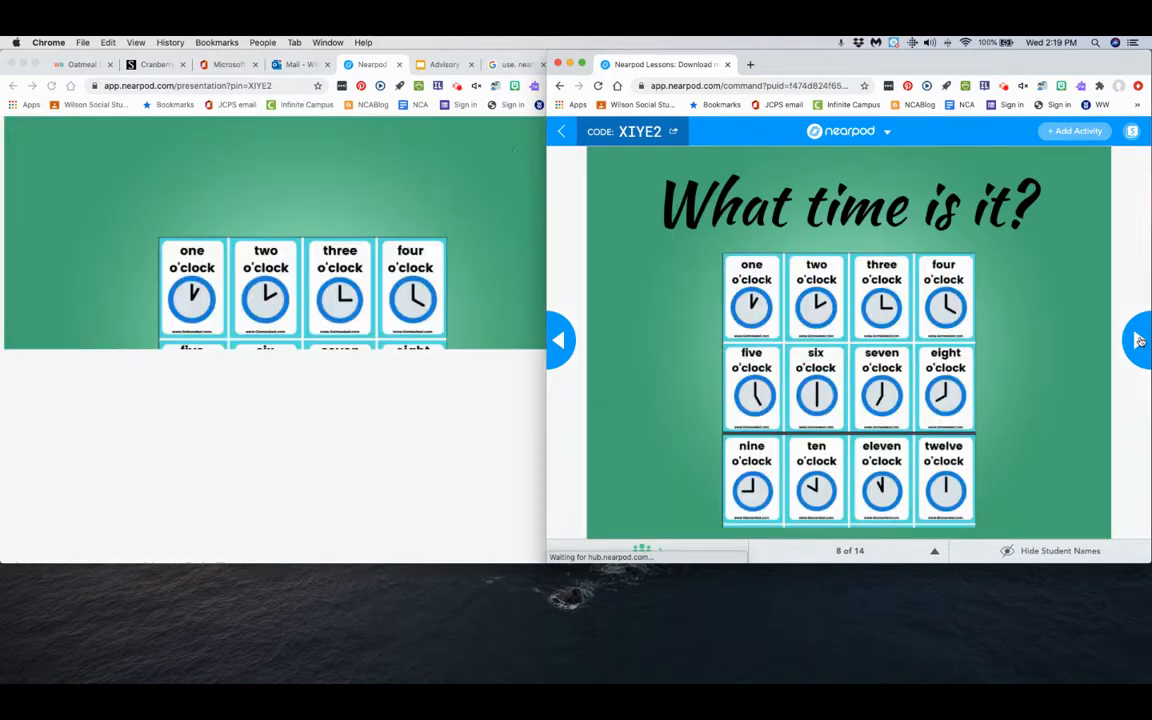
left_click(1138, 340)
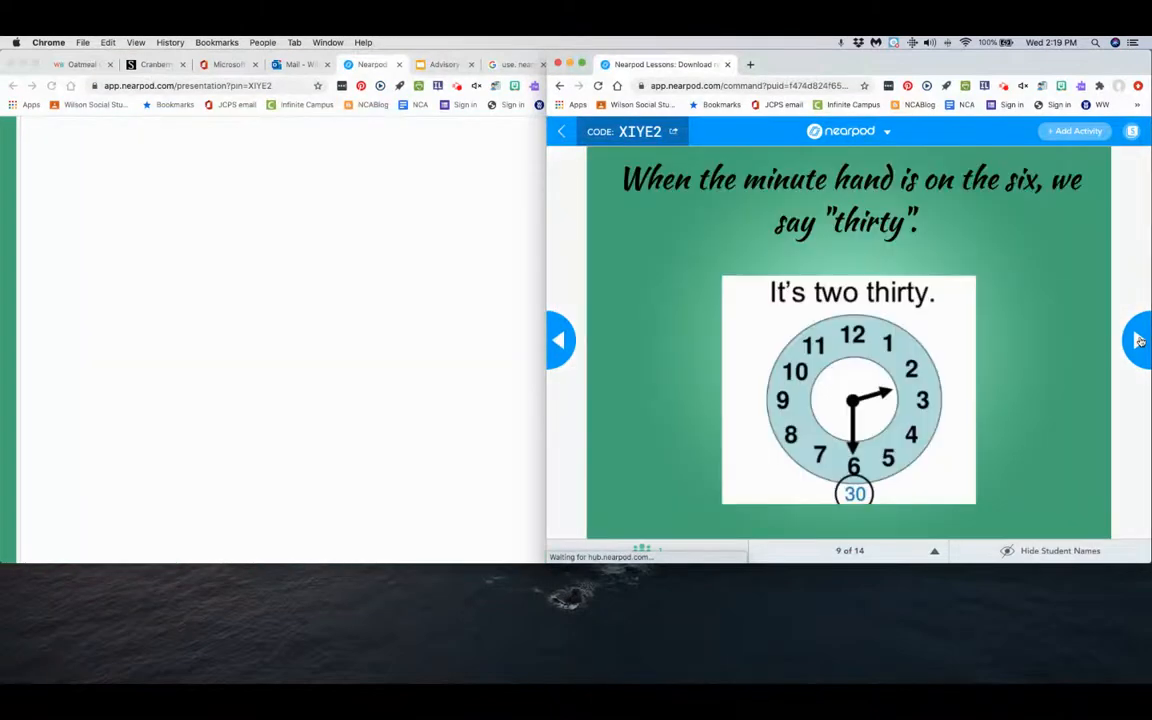
Advance the session to the Time to Climb activity and launch it with the Underwater theme and participant sound switched off.
left_click(1138, 340)
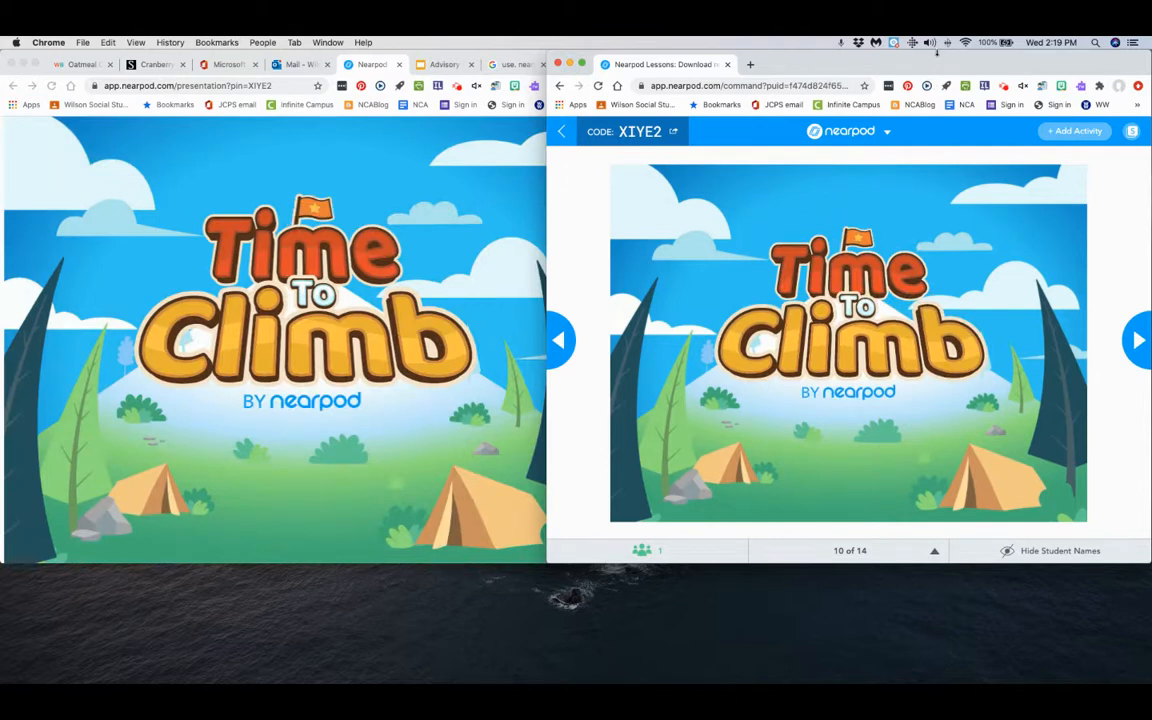
left_click(1140, 344)
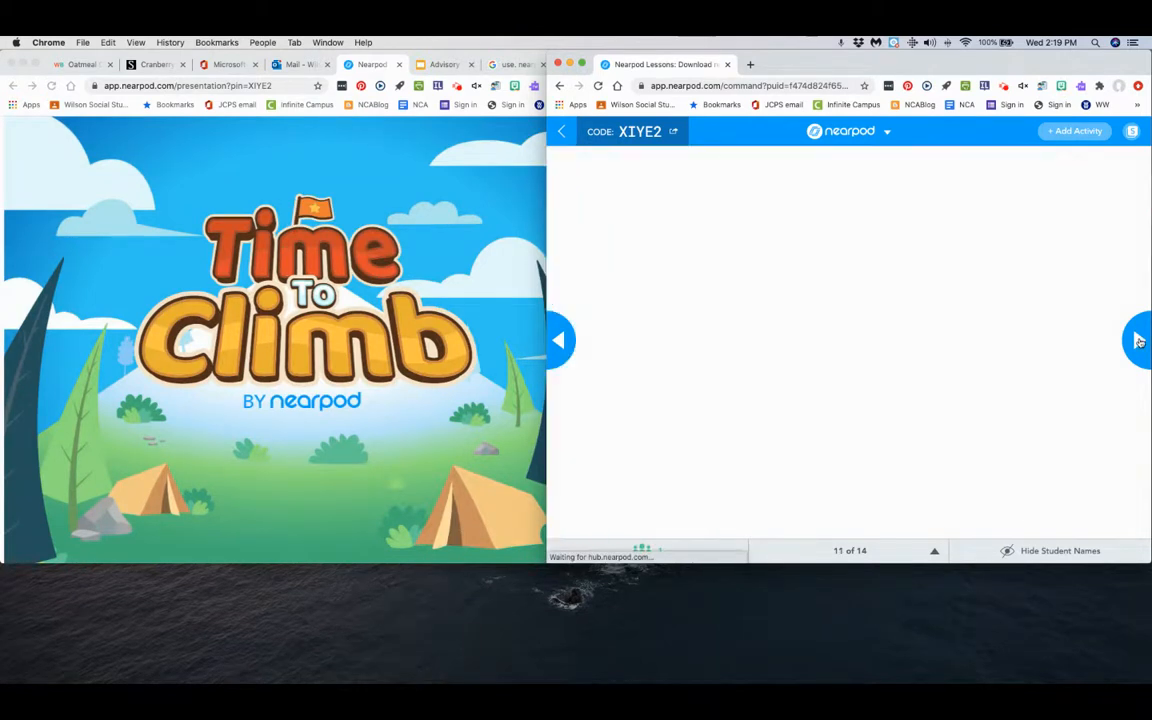
left_click(561, 340)
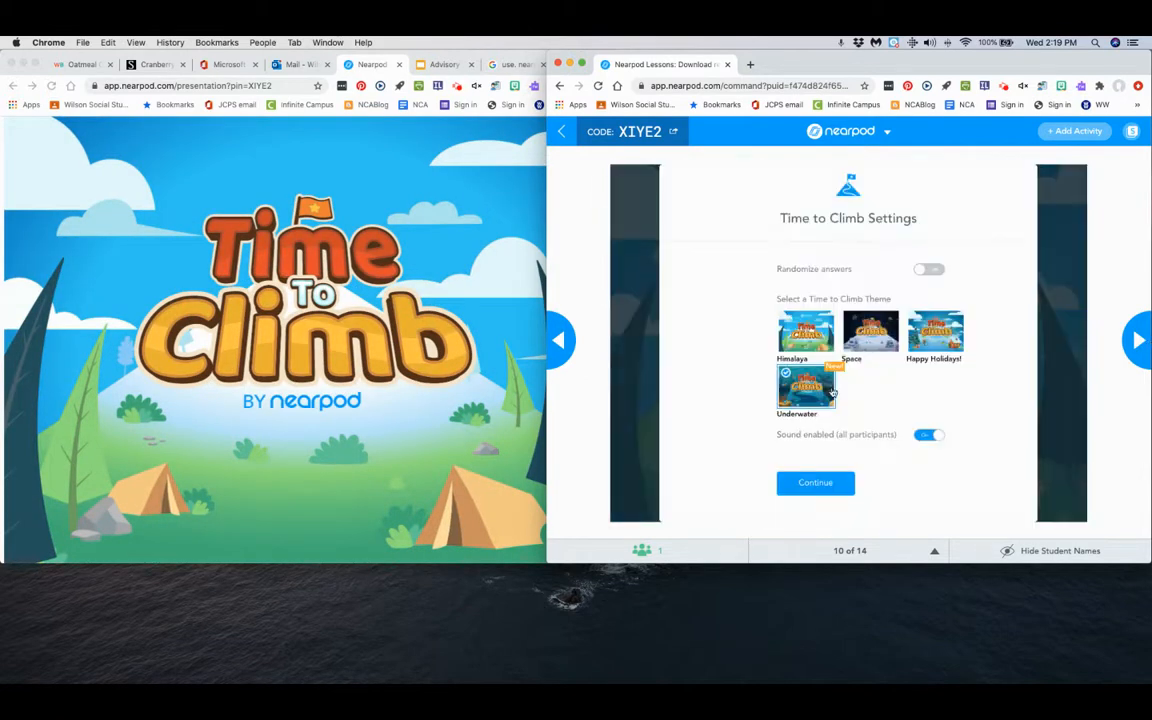
left_click(921, 436)
left_click(816, 484)
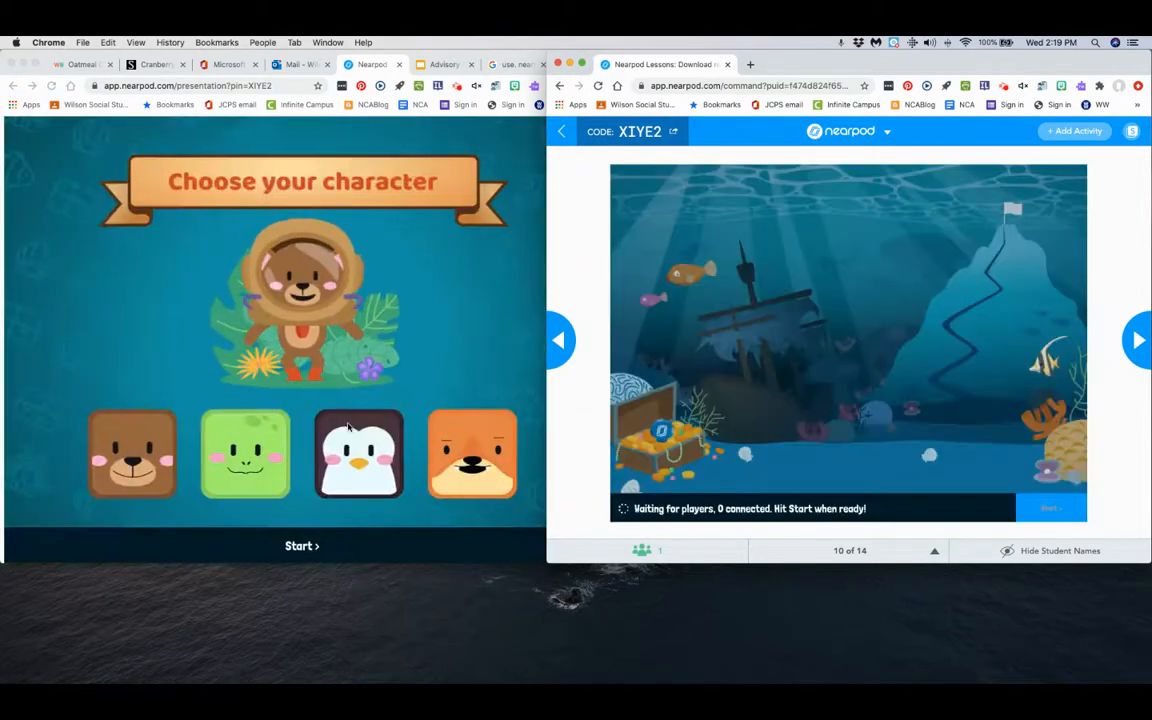
In the student window, choose the penguin character and join the Time to Climb game.
left_click(355, 400)
left_click(350, 460)
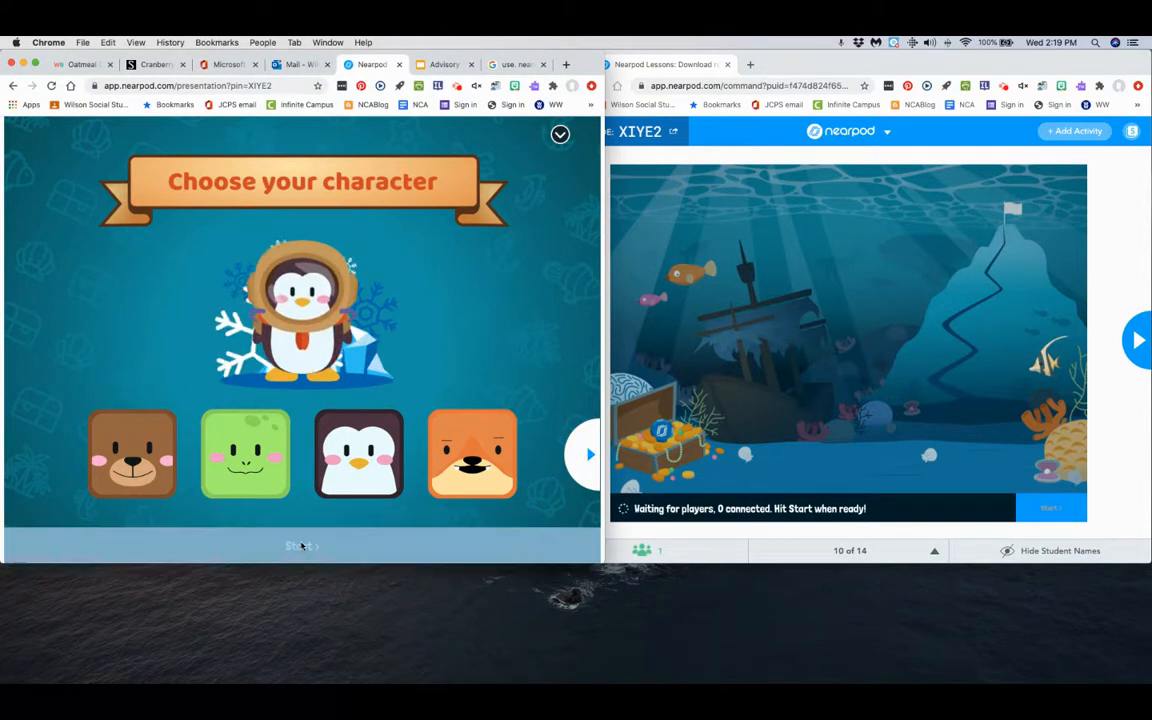
left_click(301, 545)
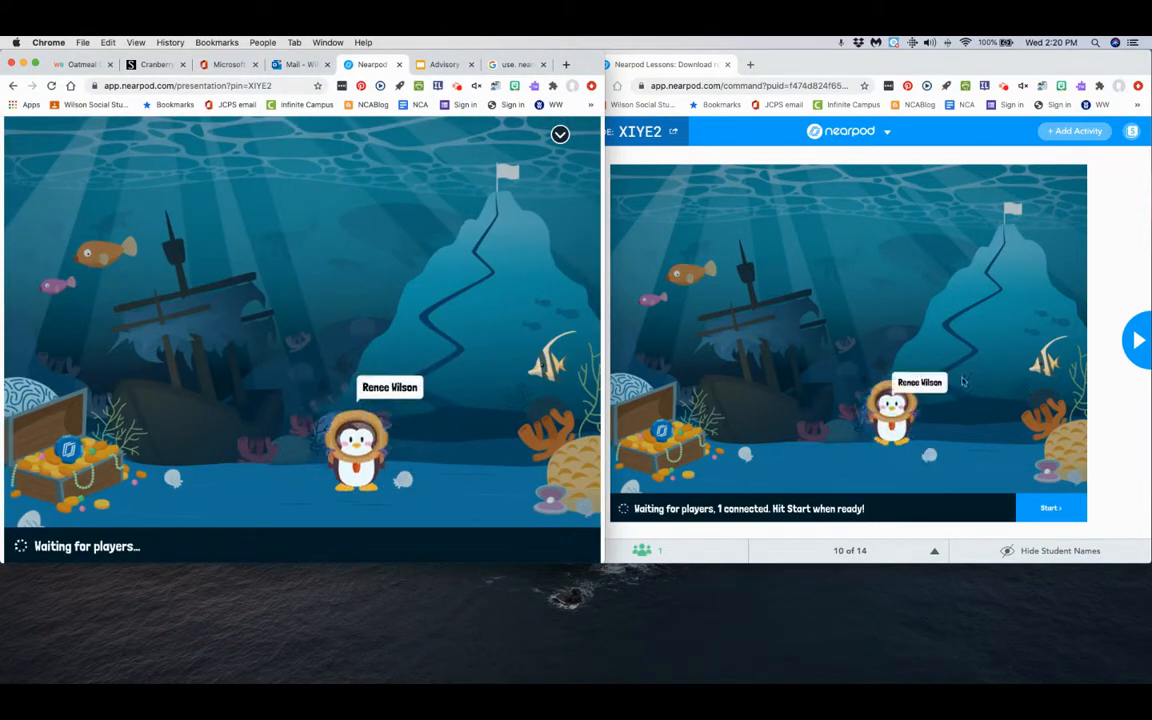
Skip the climbing game from the teacher window and advance the session to the "When was the Olmec civilization?" poll.
left_click(1136, 341)
left_click(1136, 341)
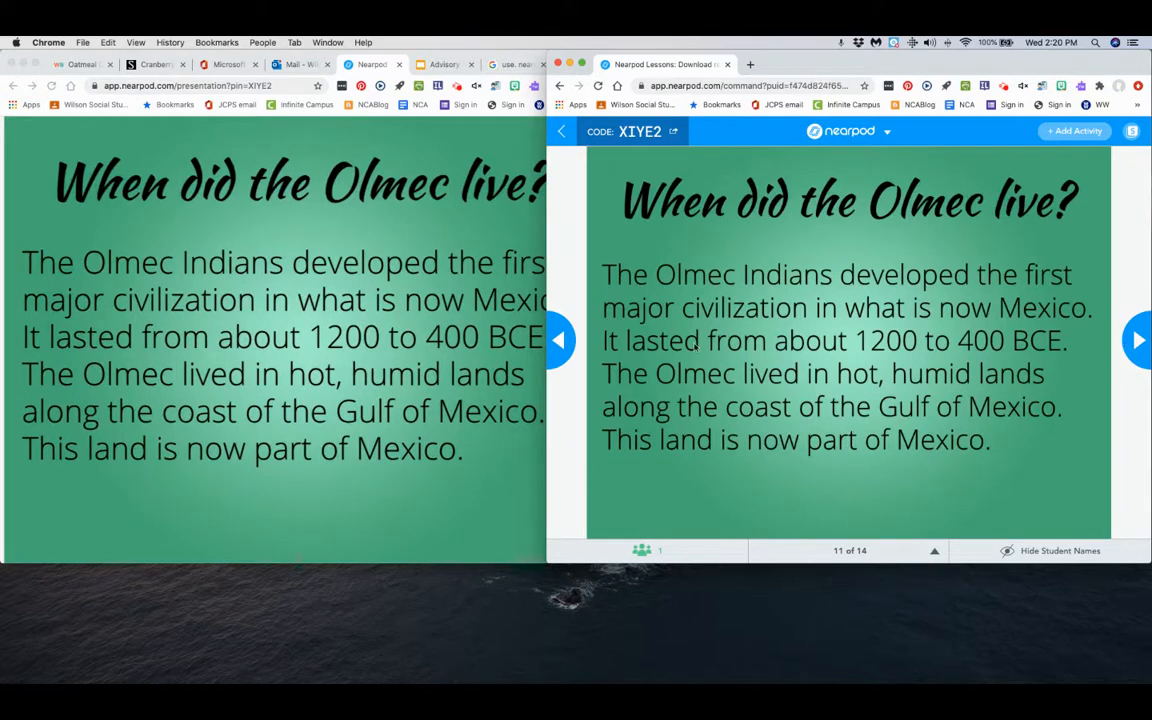
left_click(558, 341)
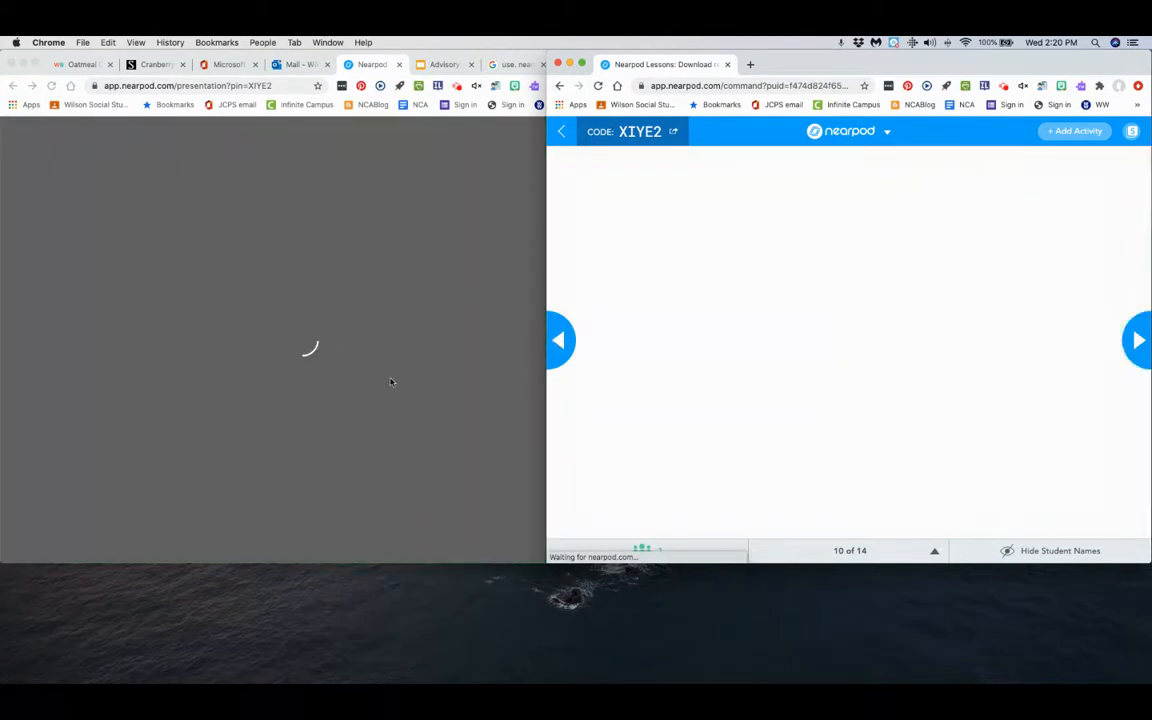
left_click(1138, 341)
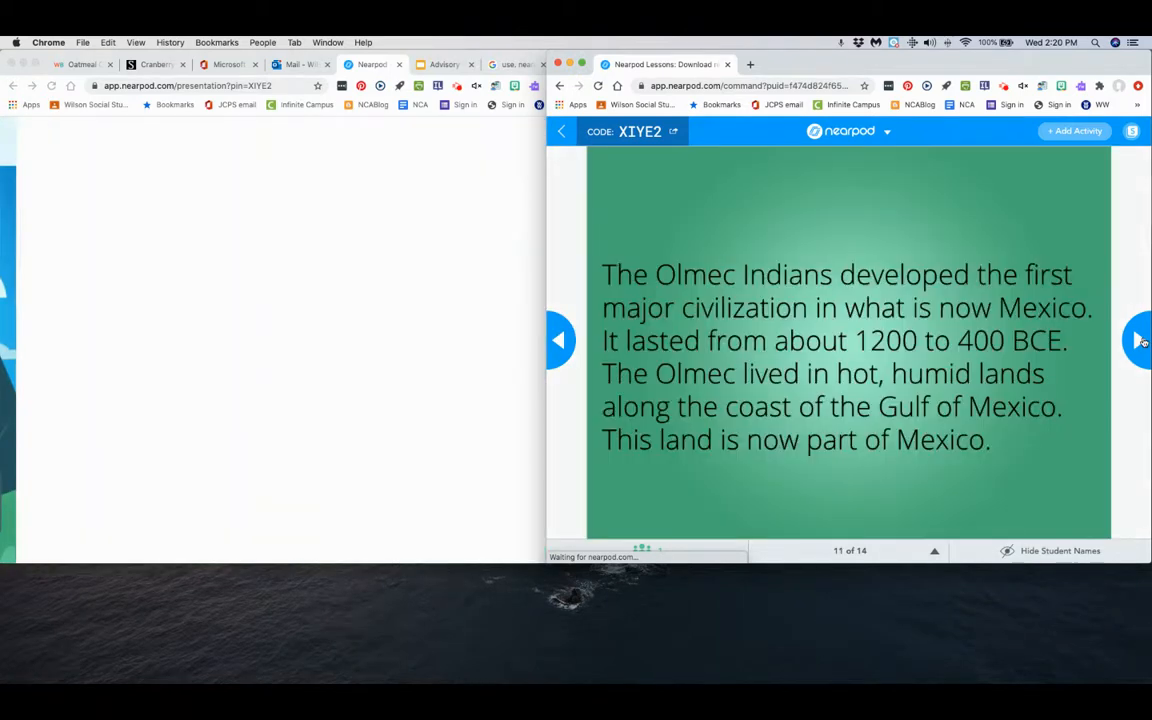
left_click(1138, 341)
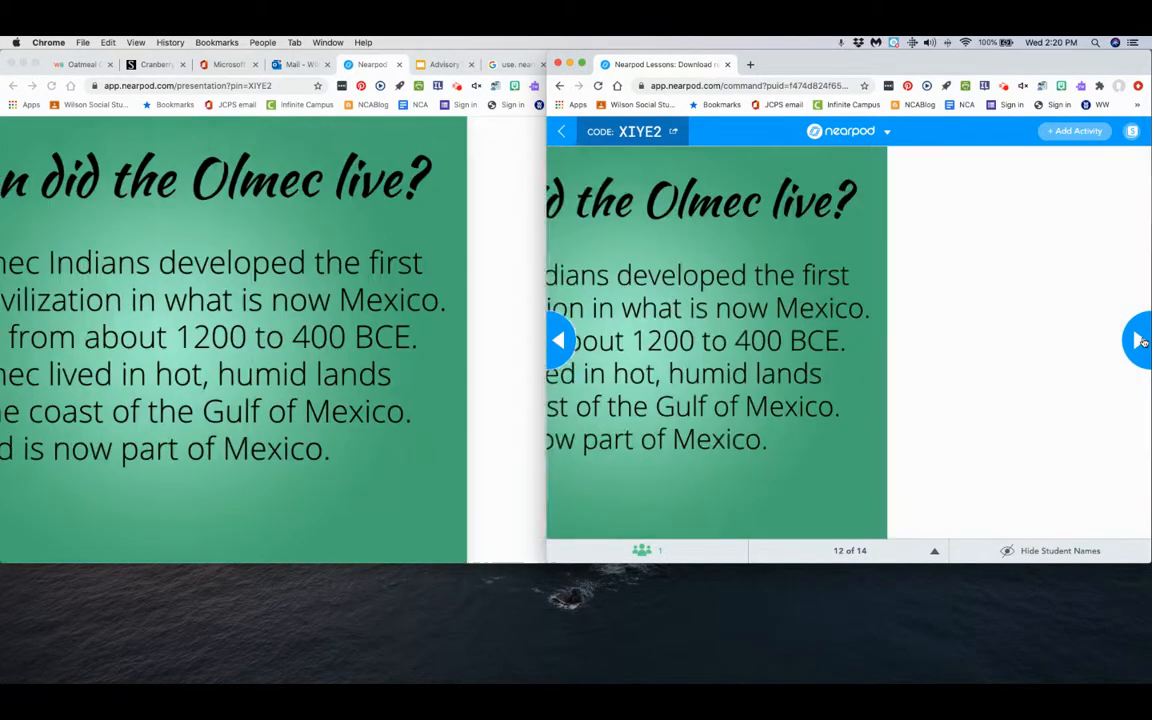
left_click(1138, 341)
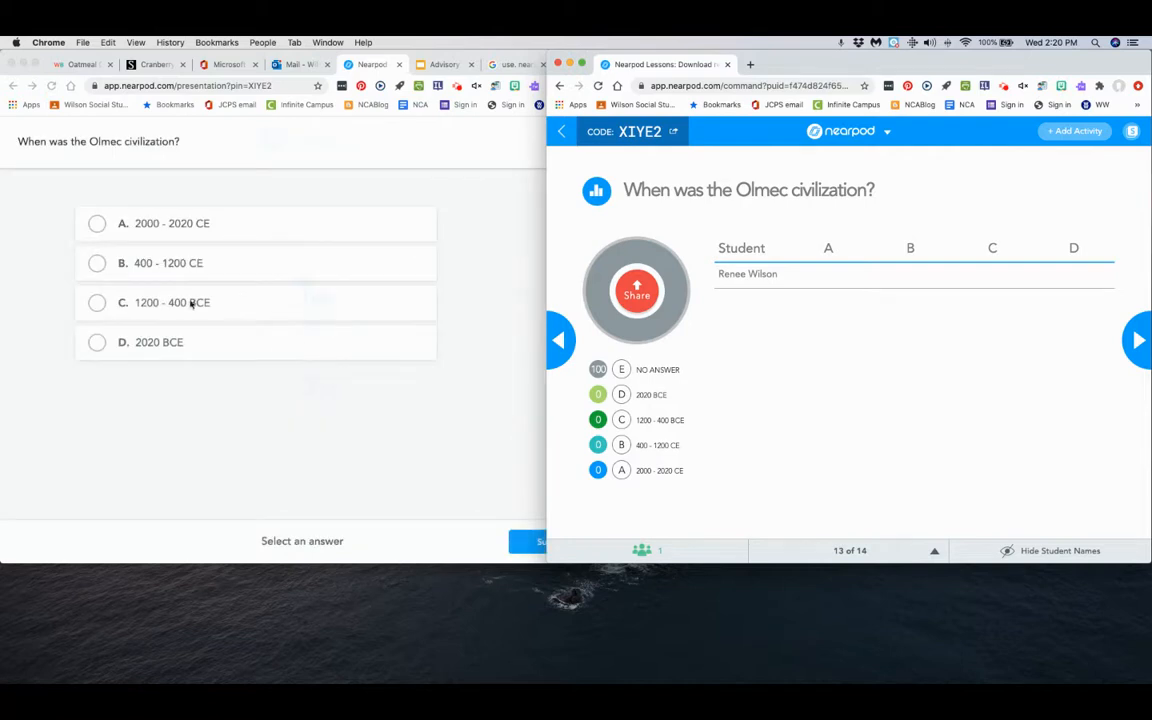
Submit "400 - 1200 CE" as the student's poll answer, and advance the session to the "What time is it?" quiz.
left_click(96, 265)
left_click(96, 264)
left_click(548, 539)
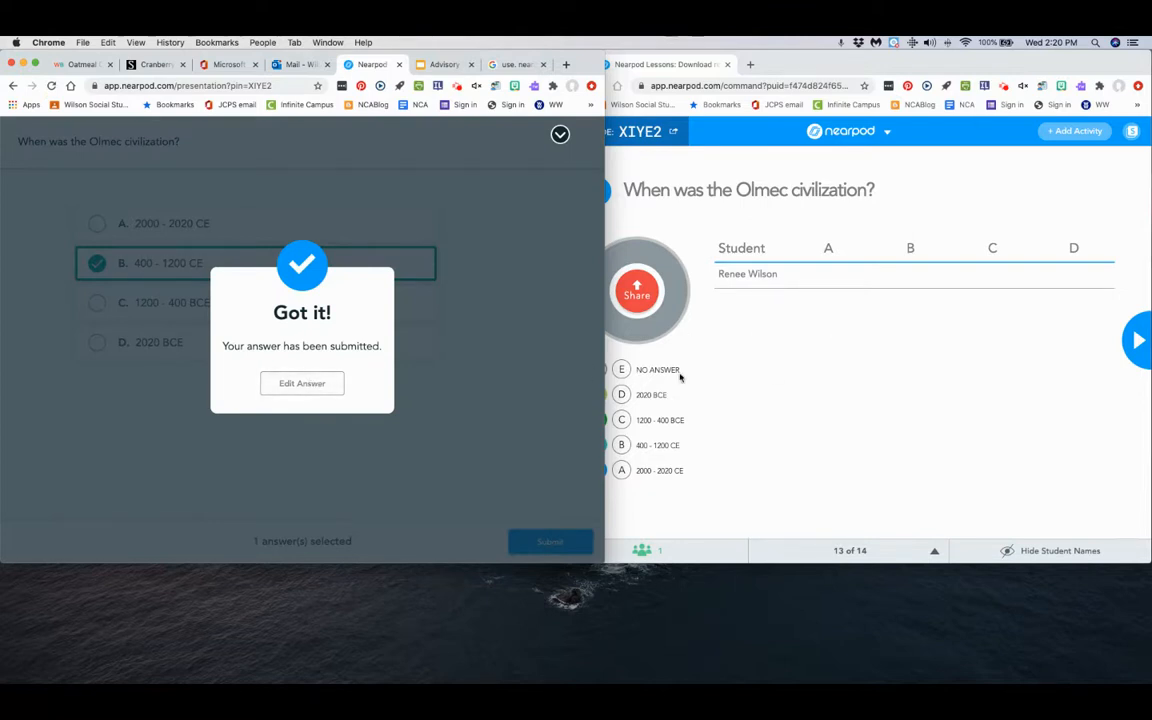
left_click(655, 523)
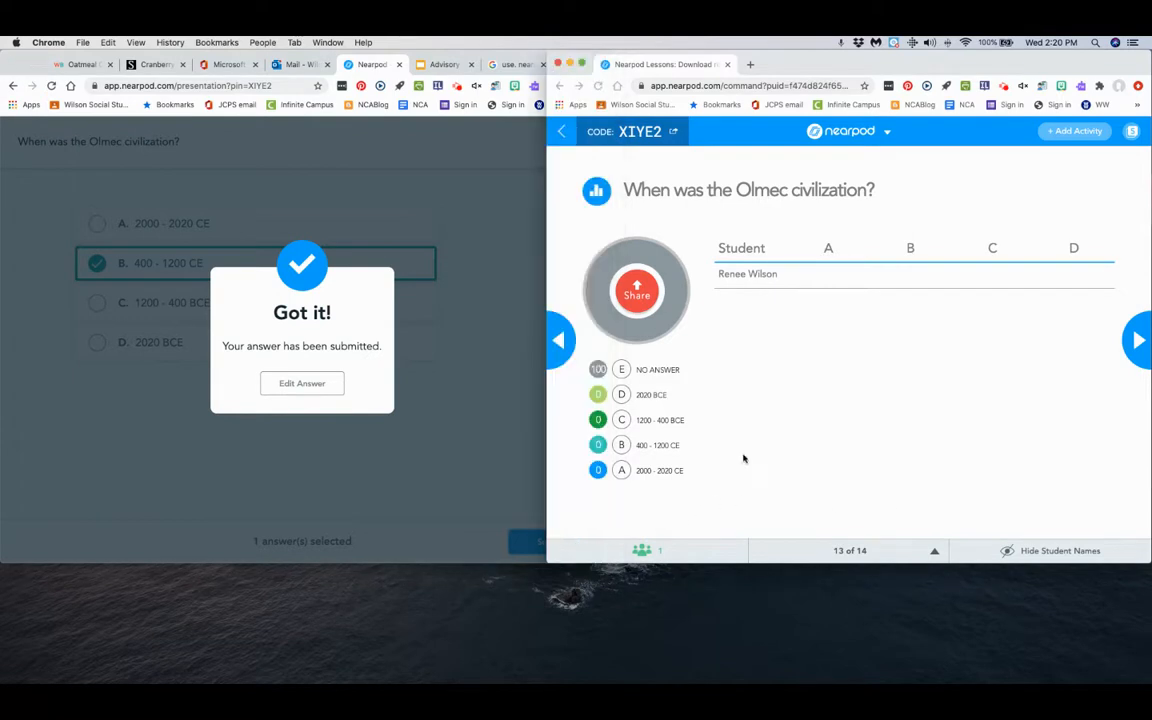
left_click(1139, 338)
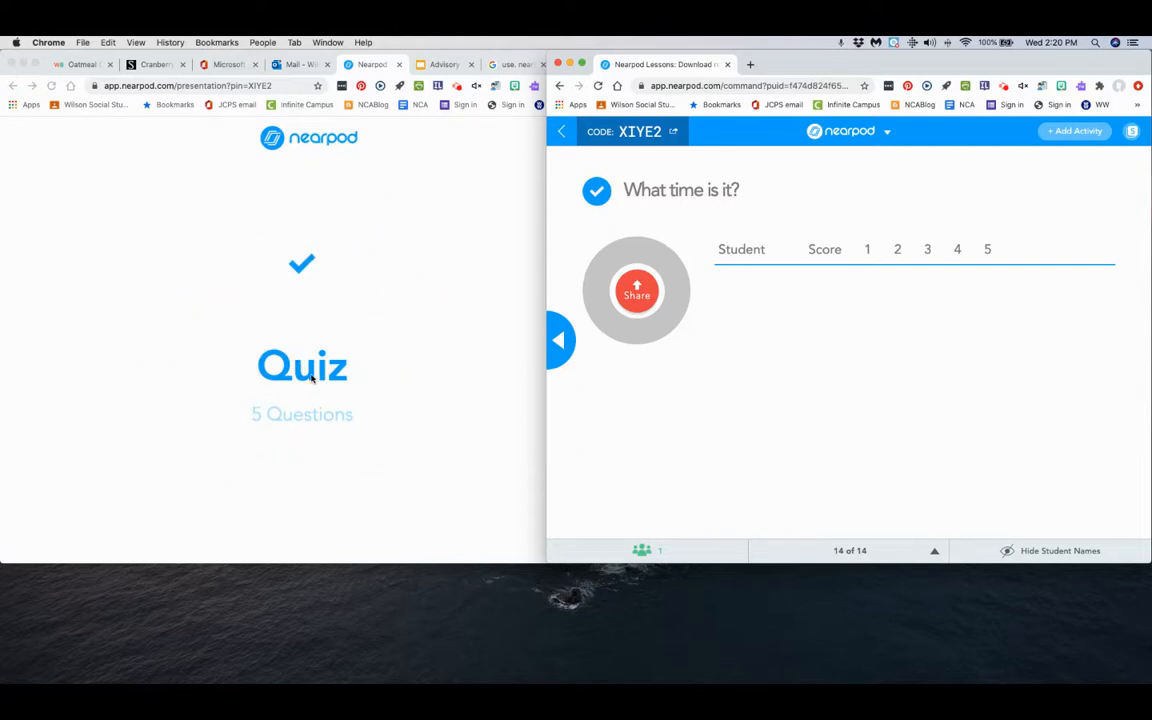
As the student, answer quiz question 1 with "It is twelve o'clock.", question 2 with "It is seven thirty." and question 3 with option B.
left_click(97, 286)
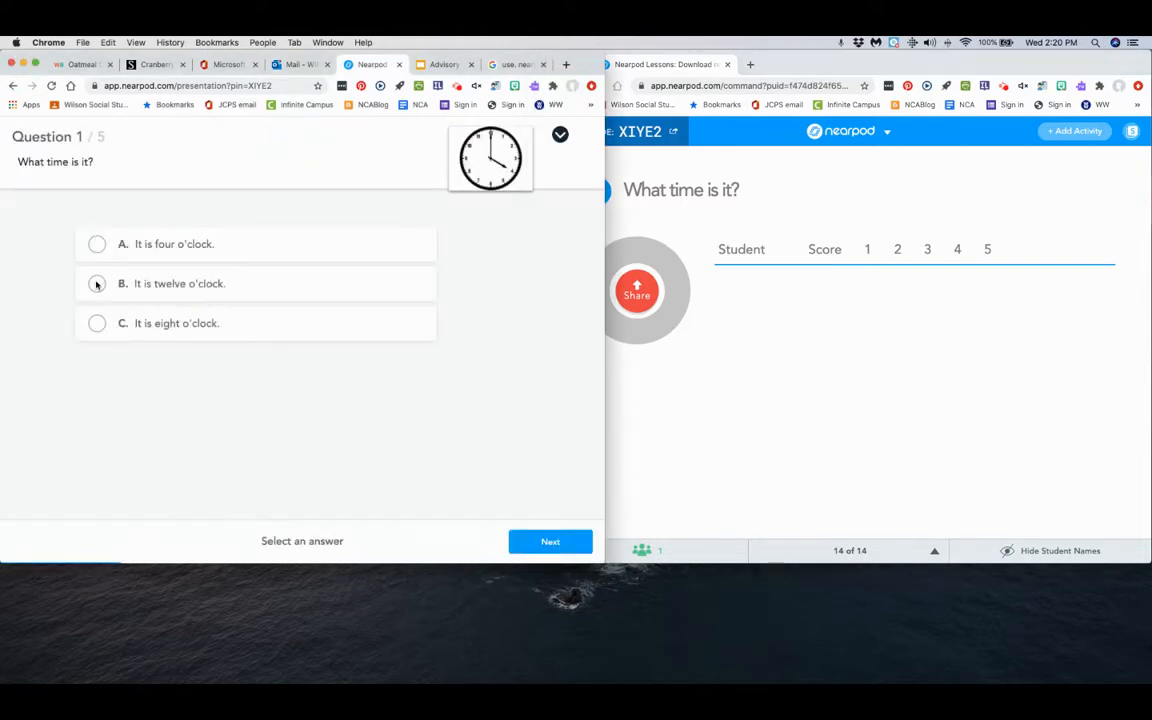
left_click(97, 285)
left_click(550, 540)
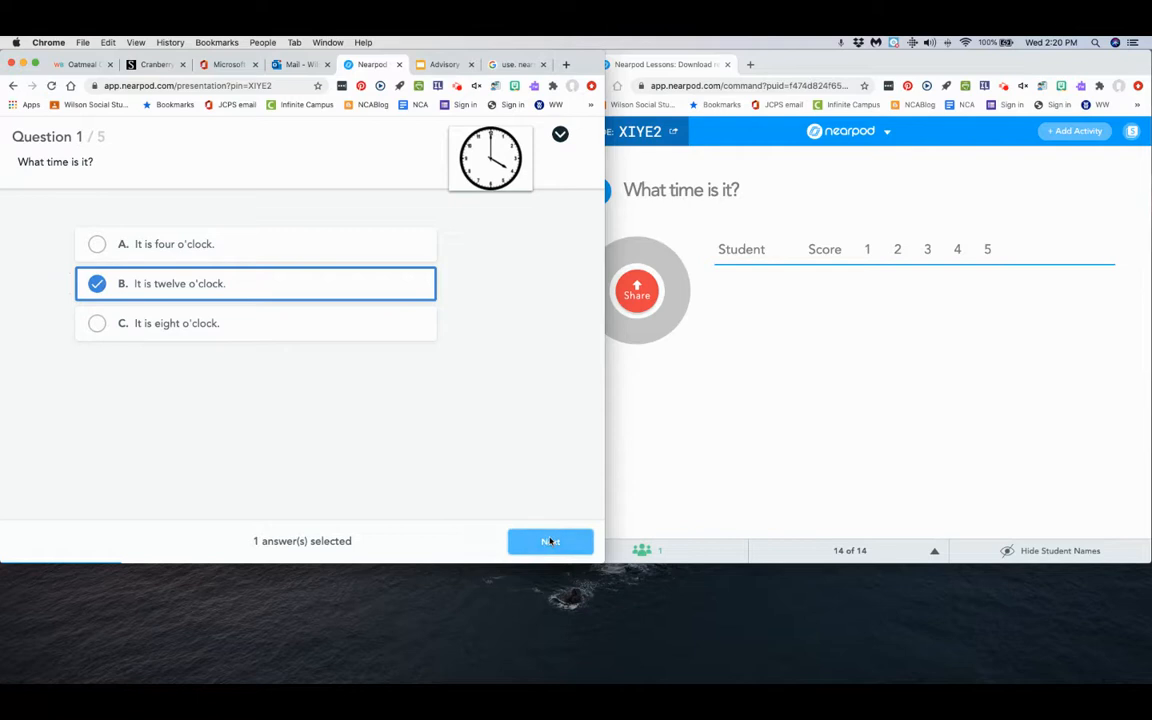
left_click(97, 323)
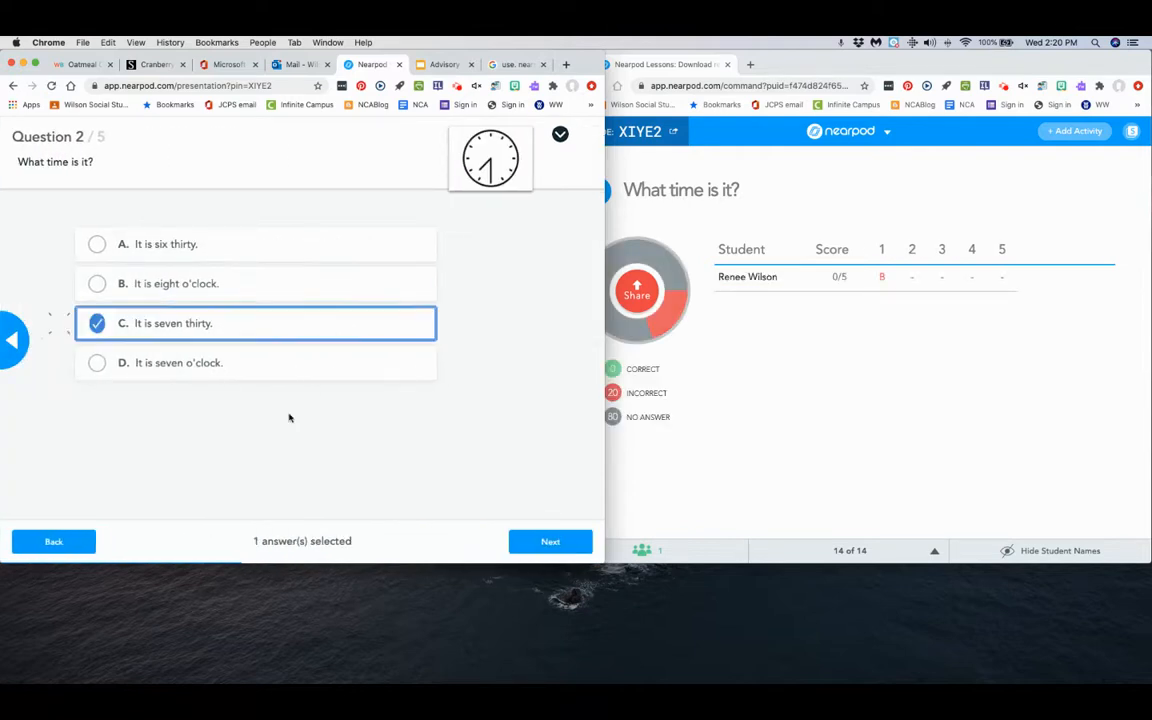
left_click(548, 540)
left_click(95, 285)
left_click(549, 541)
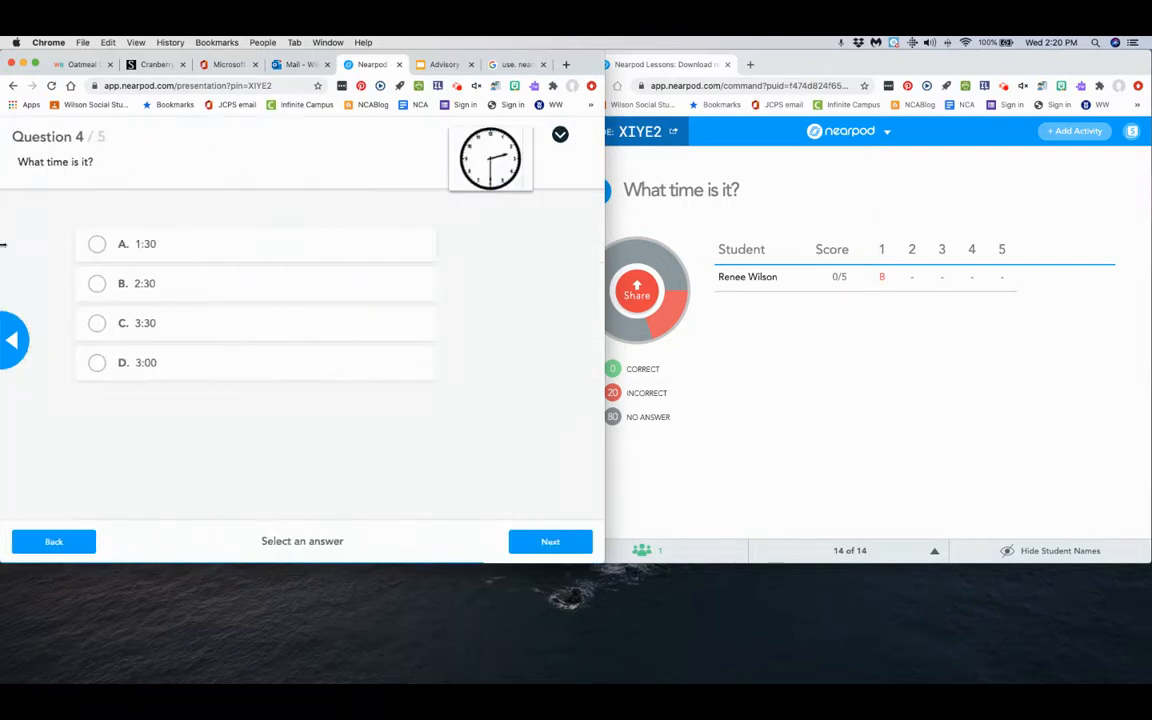
Answer question 4 with "1:30" and question 5 with "It is six o'clock.", submit the quiz and reopen the answer for editing.
left_click(96, 248)
left_click(549, 541)
left_click(97, 285)
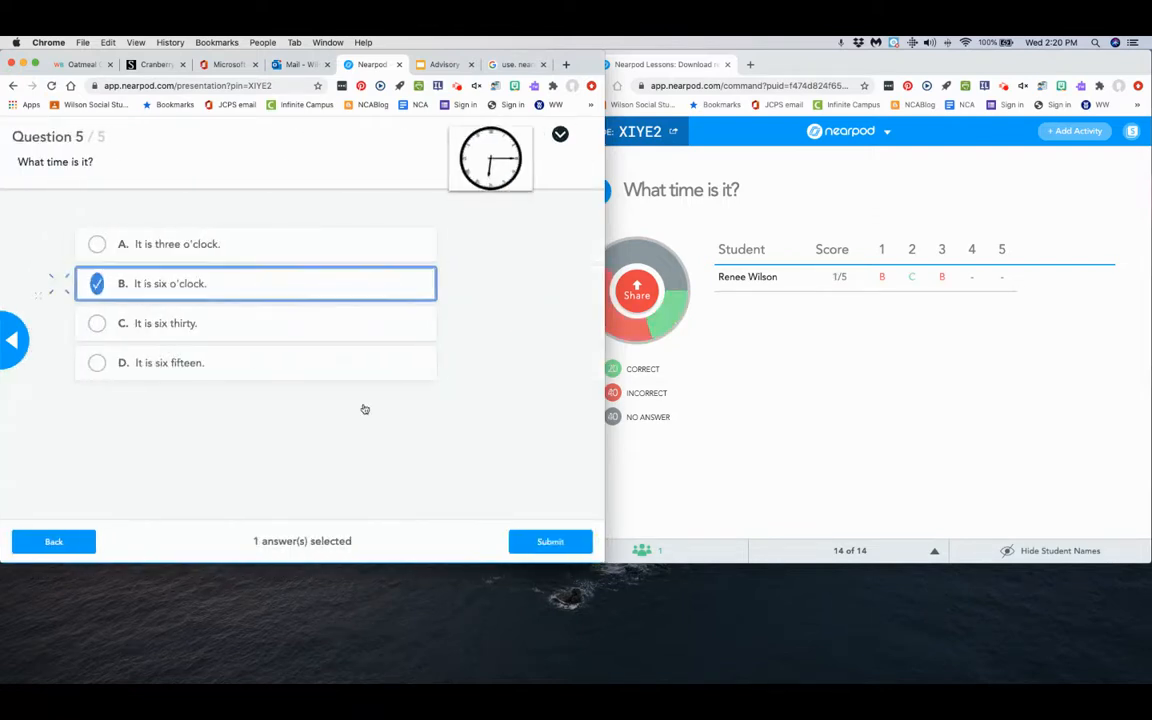
left_click(549, 541)
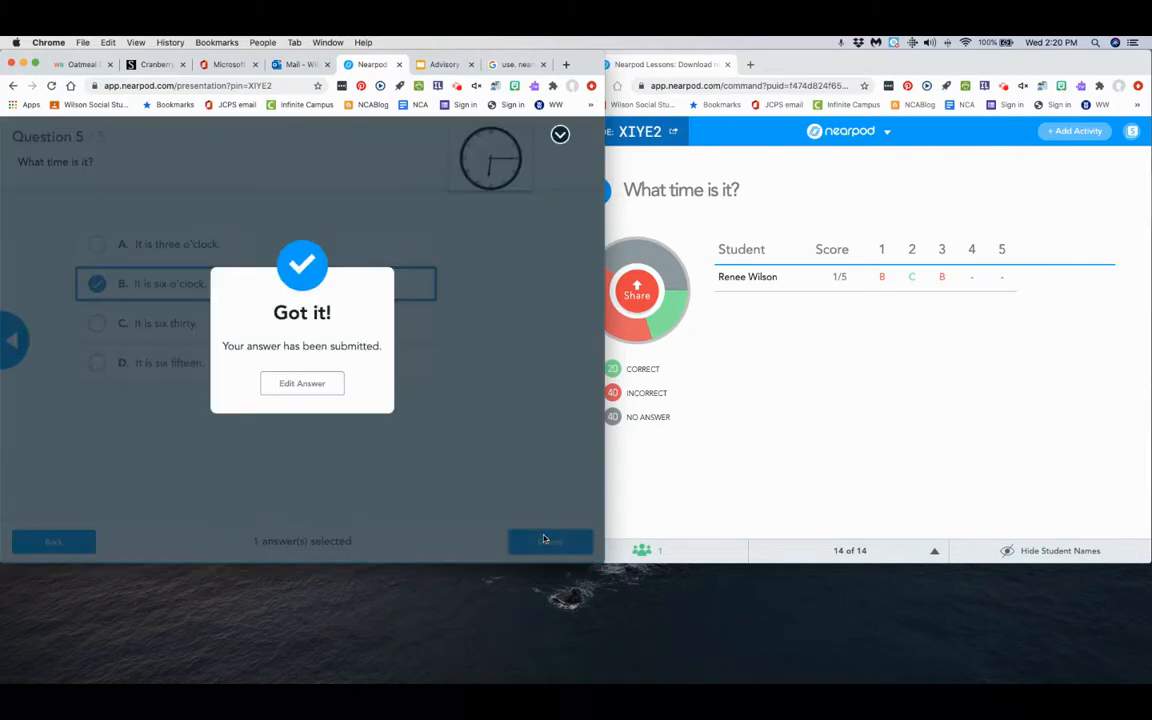
left_click(303, 384)
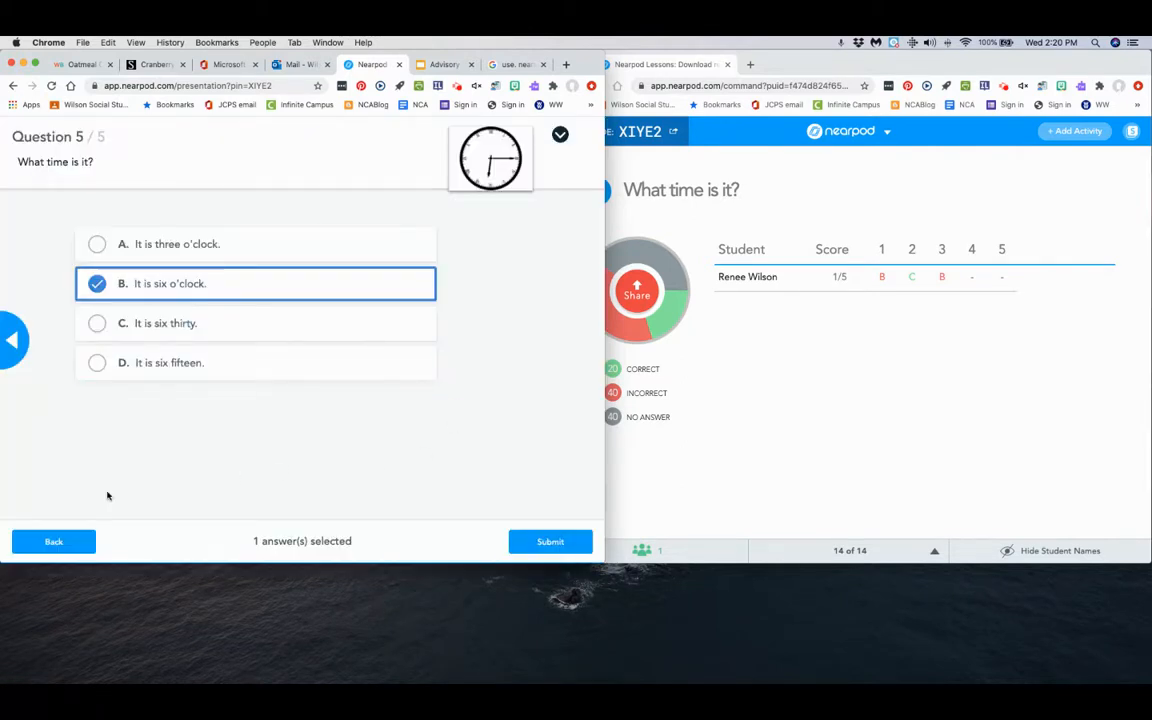
Display the teacher window full screen and end the live session.
left_click(768, 204)
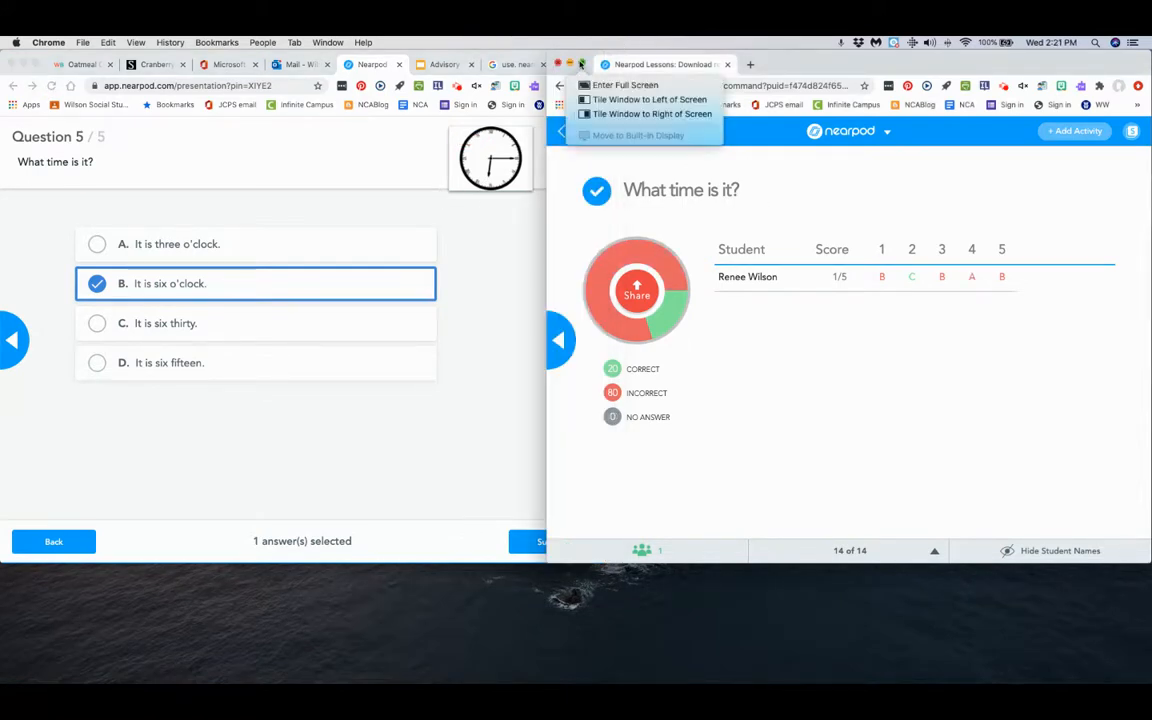
left_click(581, 64)
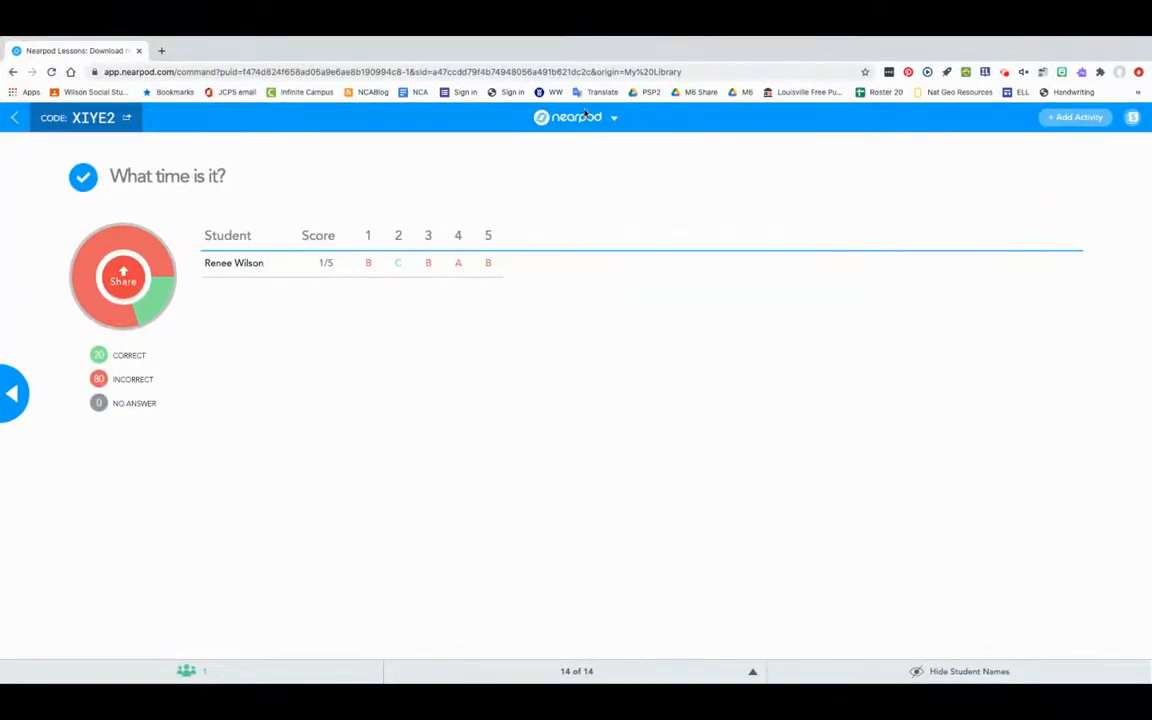
left_click(585, 117)
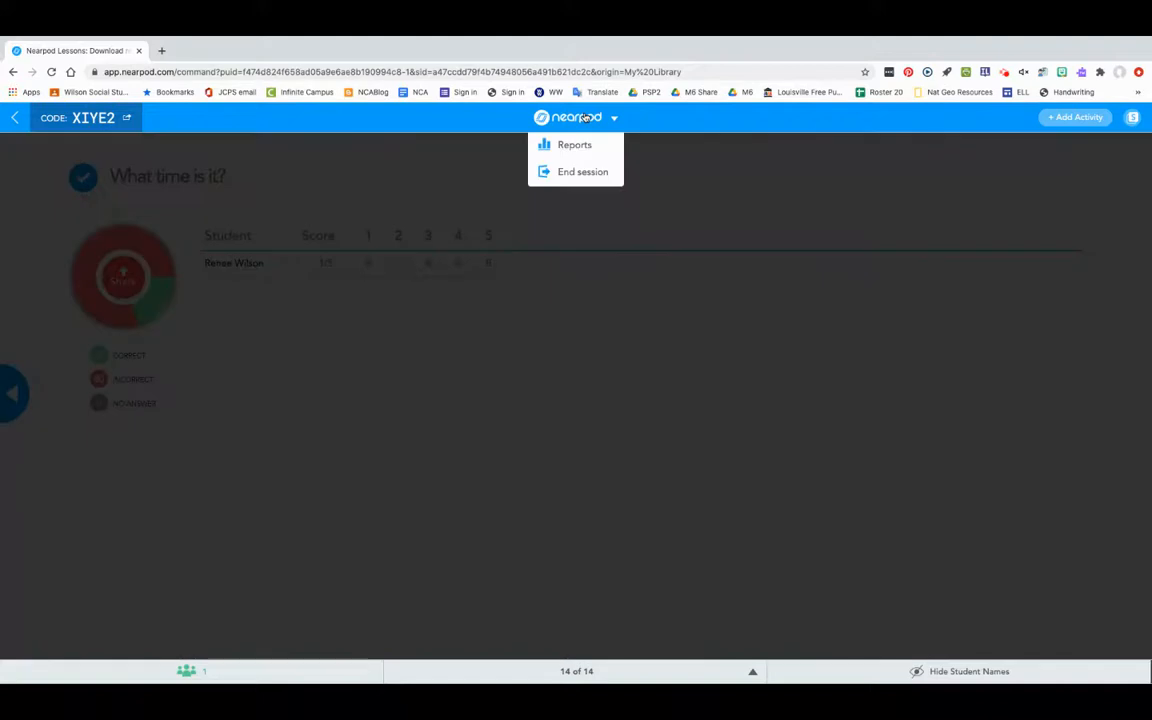
left_click(578, 172)
left_click(620, 295)
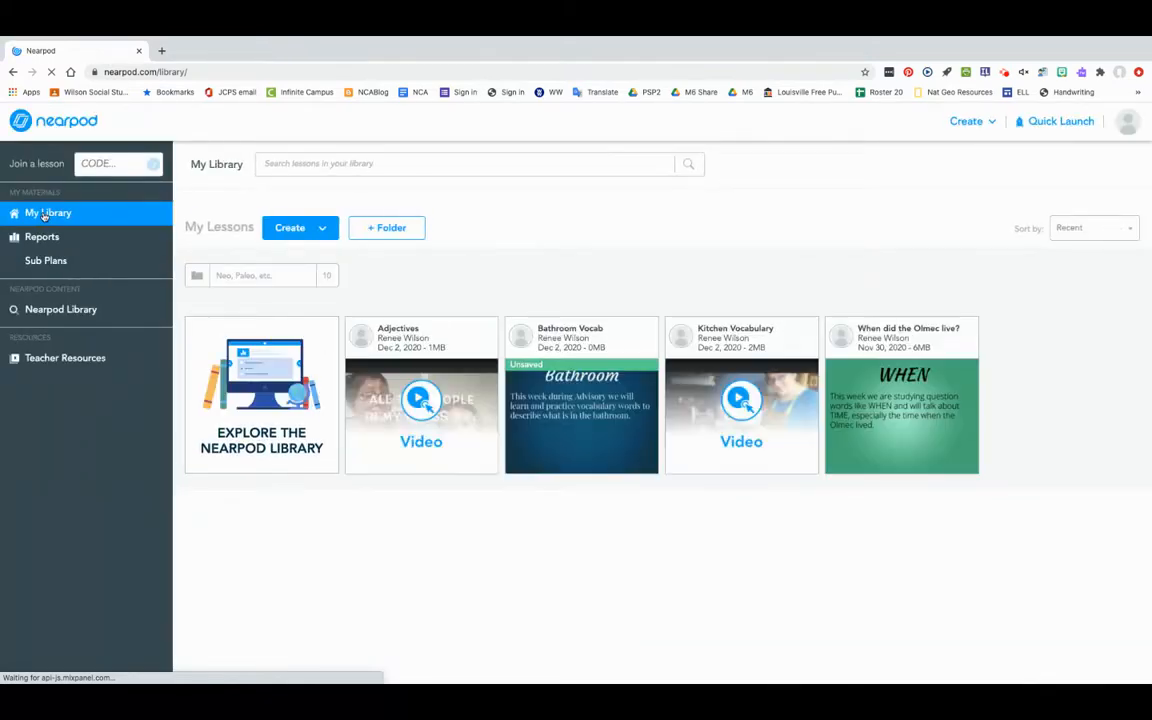
Open the post-session report of "When did the Olmec live?" for the session from 2020-12-2 2:16 pm.
left_click(40, 237)
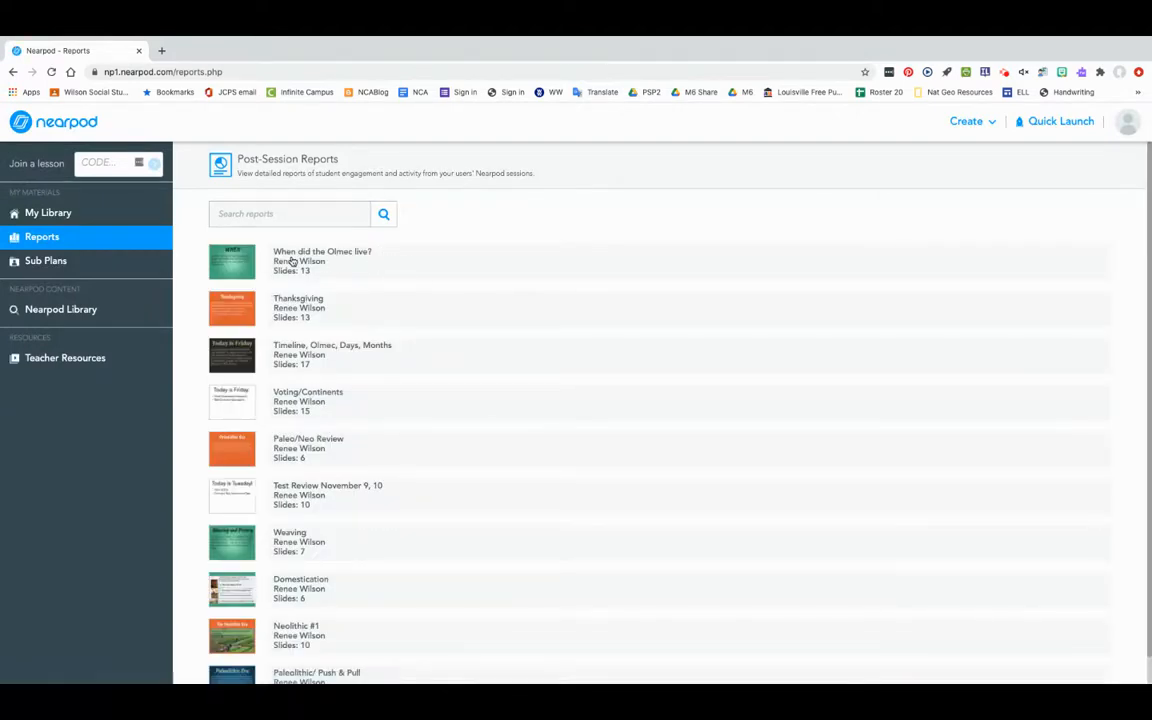
left_click(291, 261)
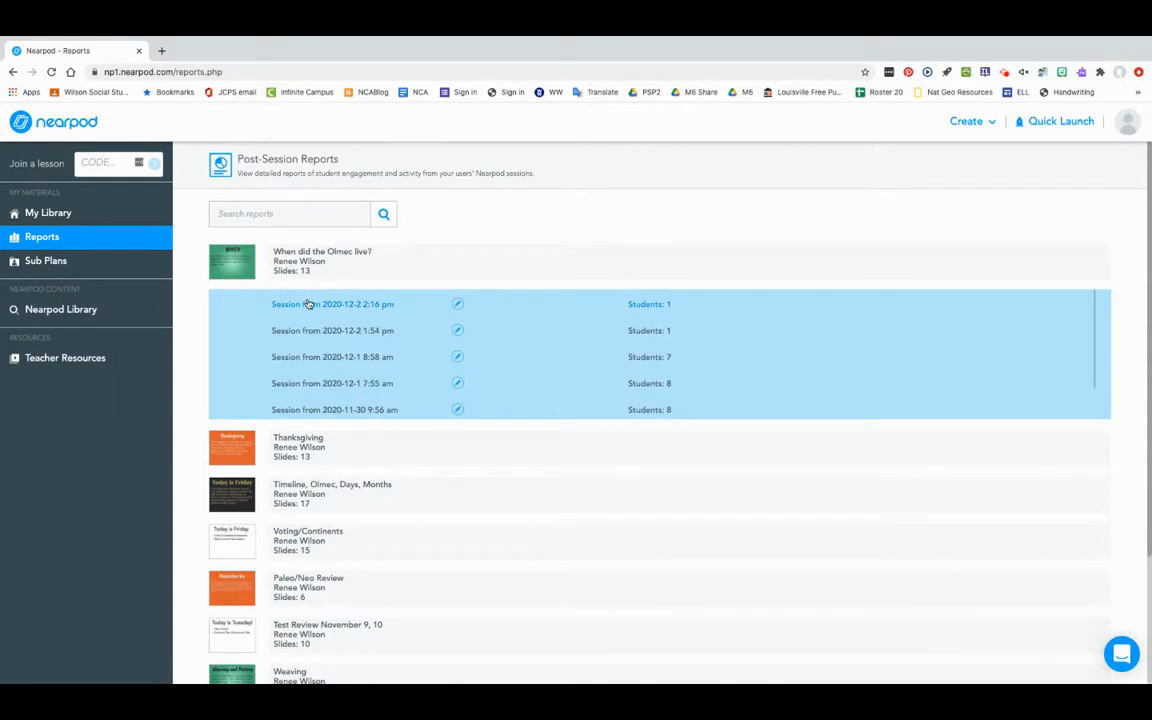
left_click(308, 303)
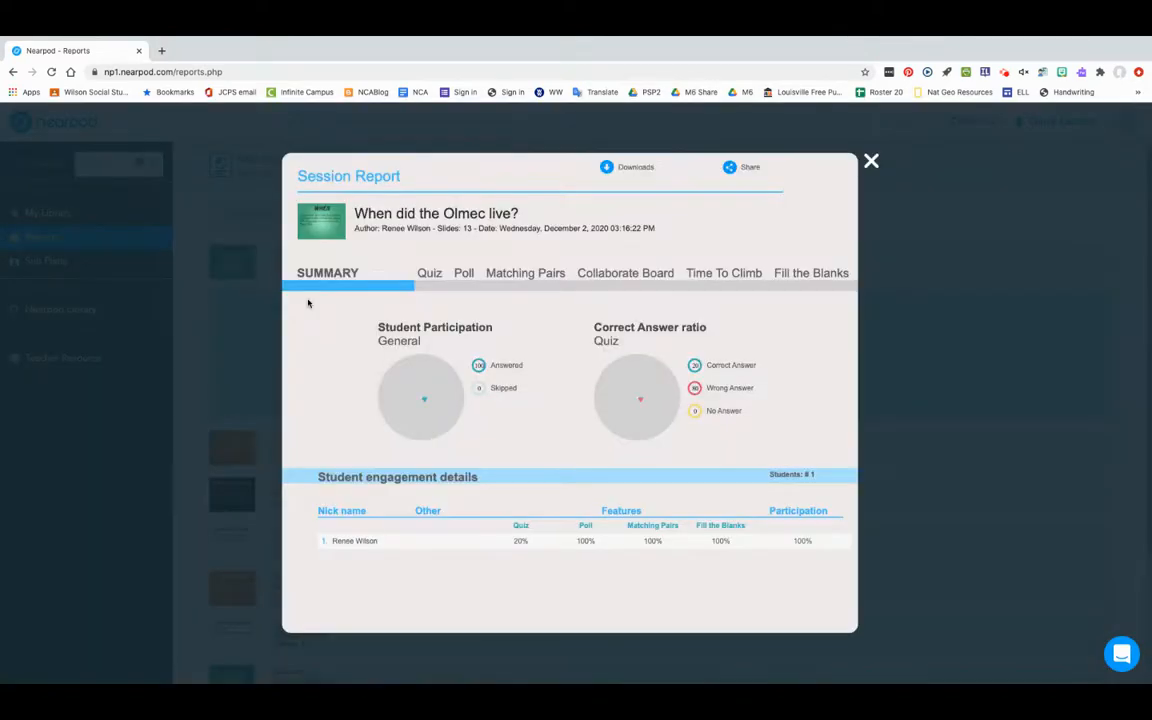
Examine the report's quiz results, expanding the overall "What time is it?" summary and the responses to the first two questions.
left_click(430, 276)
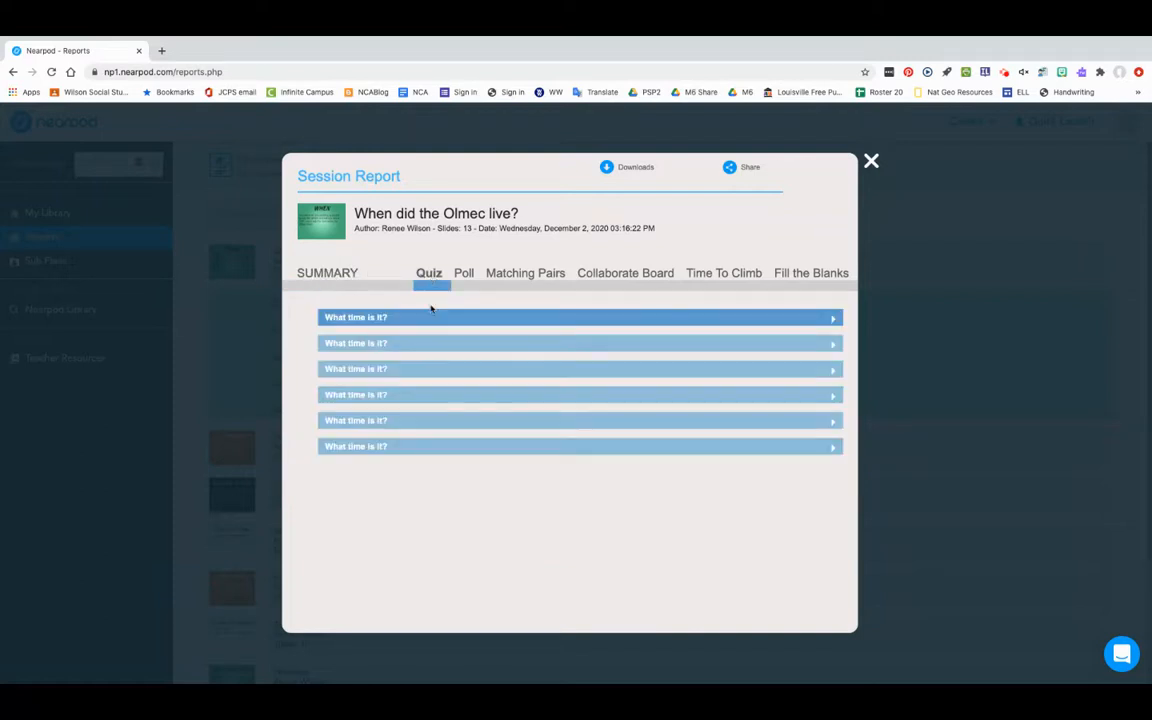
left_click(430, 318)
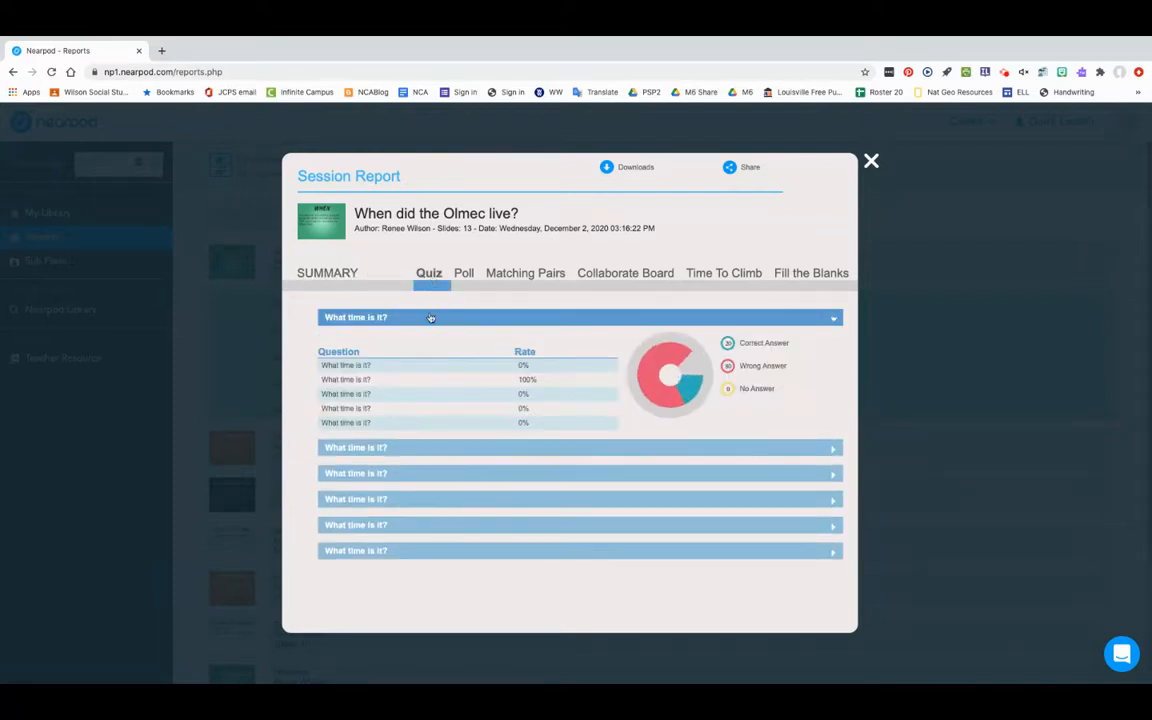
left_click(396, 450)
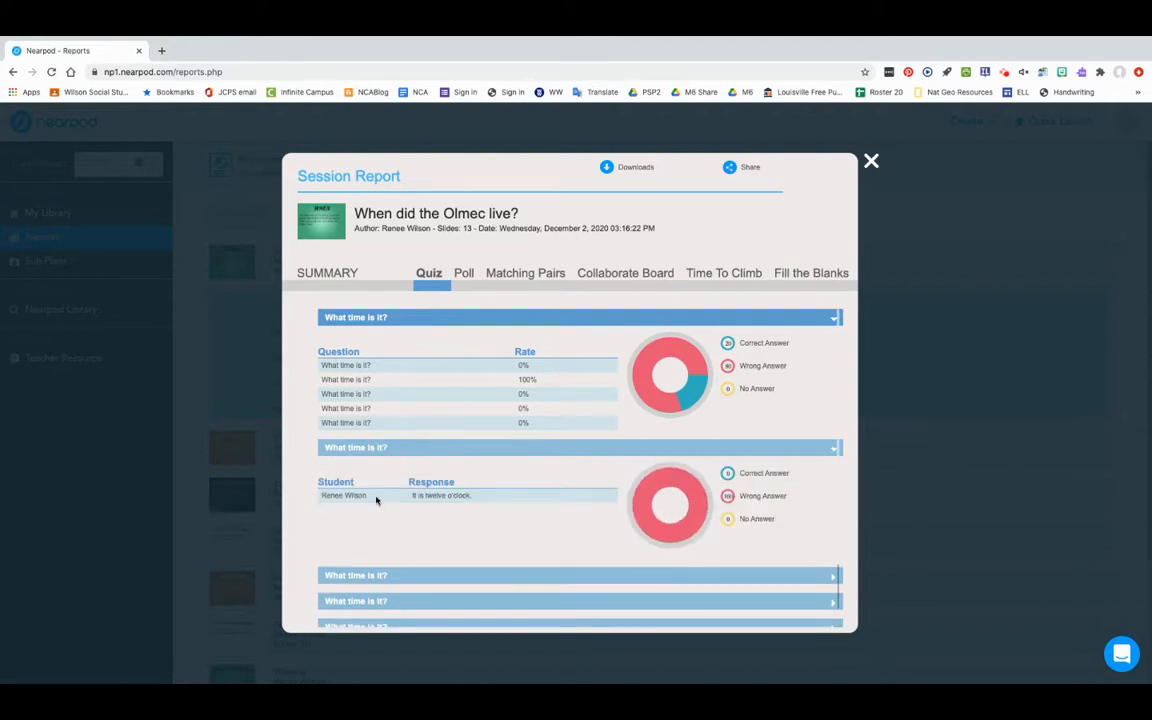
left_click(373, 577)
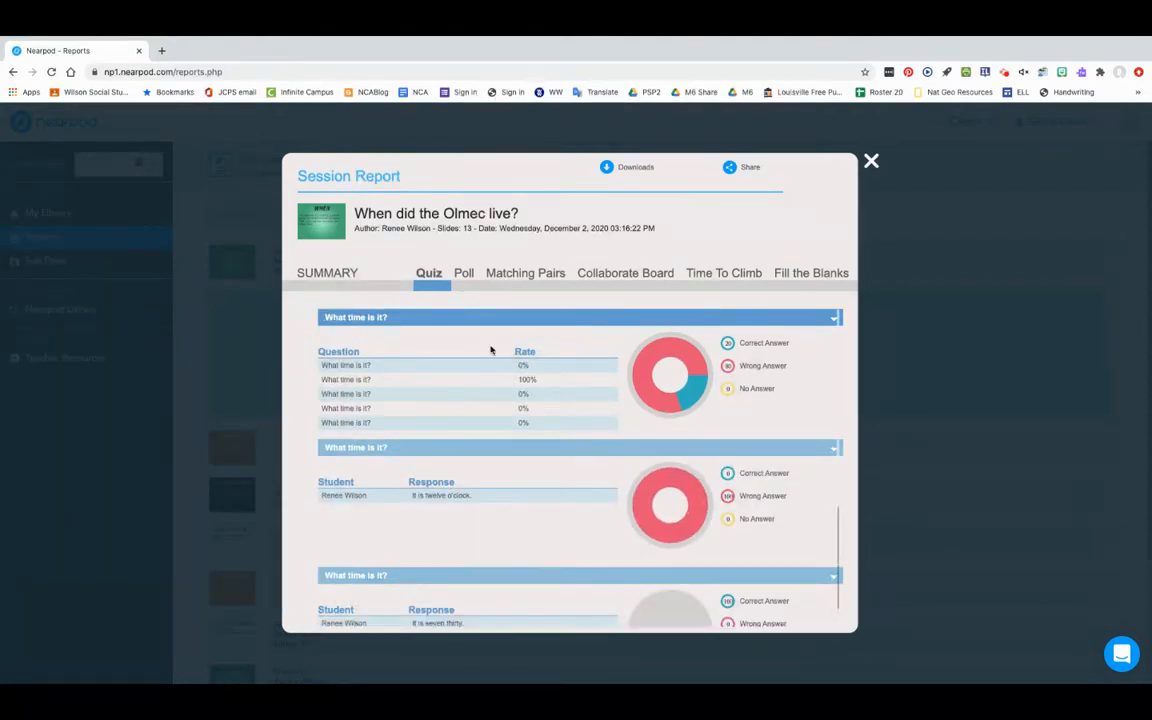
Review the session report's Matching Pairs results by student and the Time To Climb section.
left_click(533, 276)
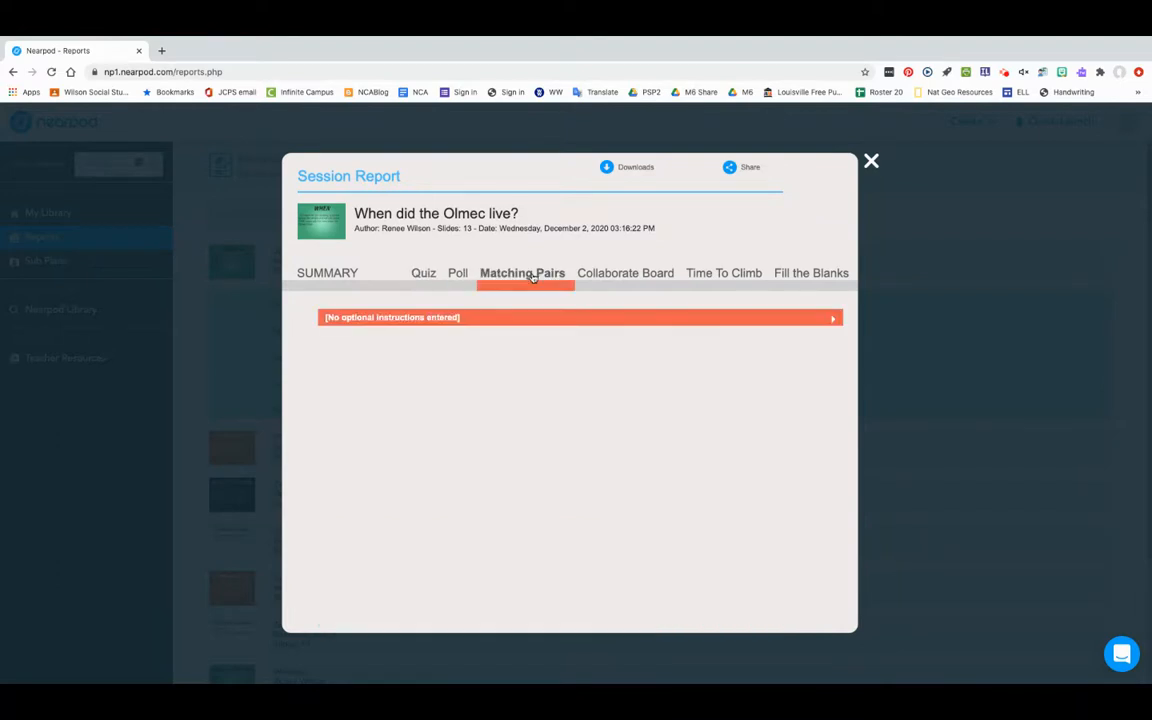
left_click(511, 317)
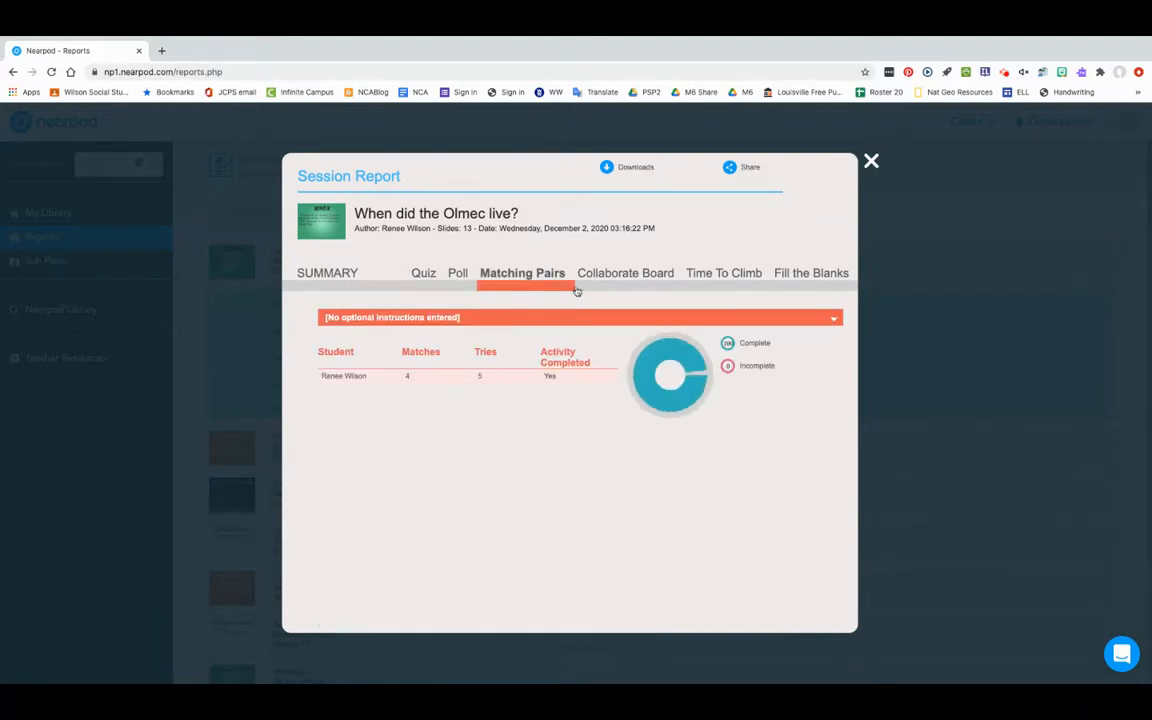
left_click(748, 274)
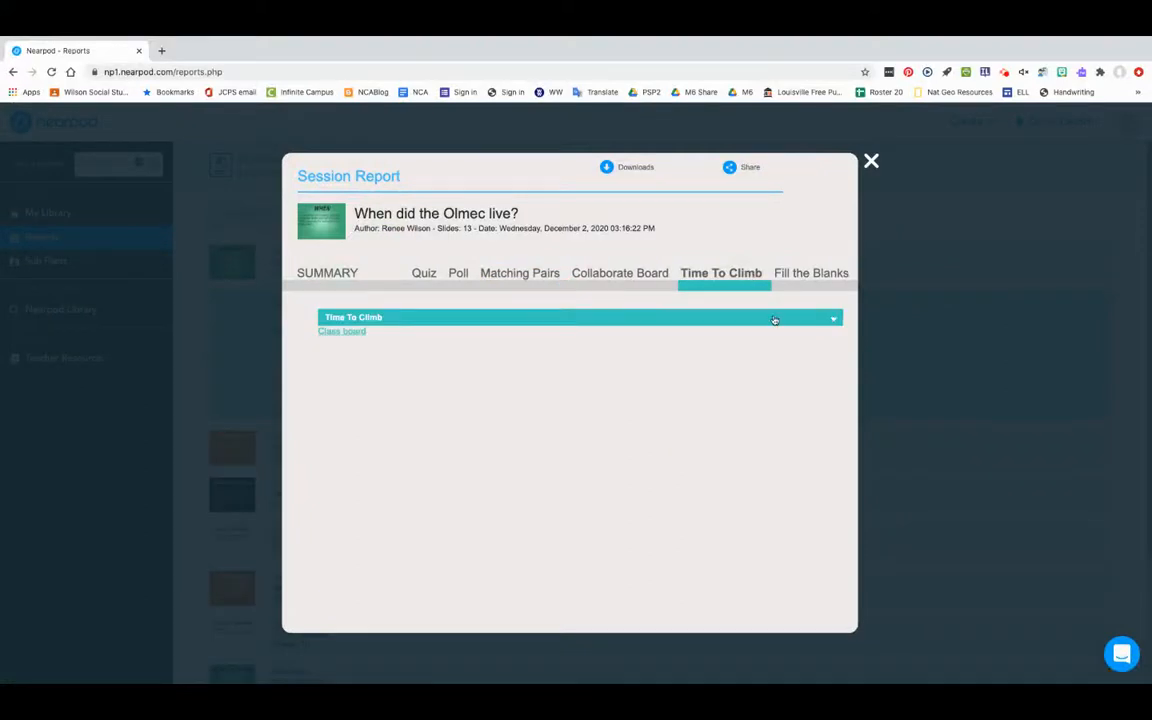
Check the Time To Climb class board, return to the session report and expand the Fill in the Blanks results by student.
left_click(360, 332)
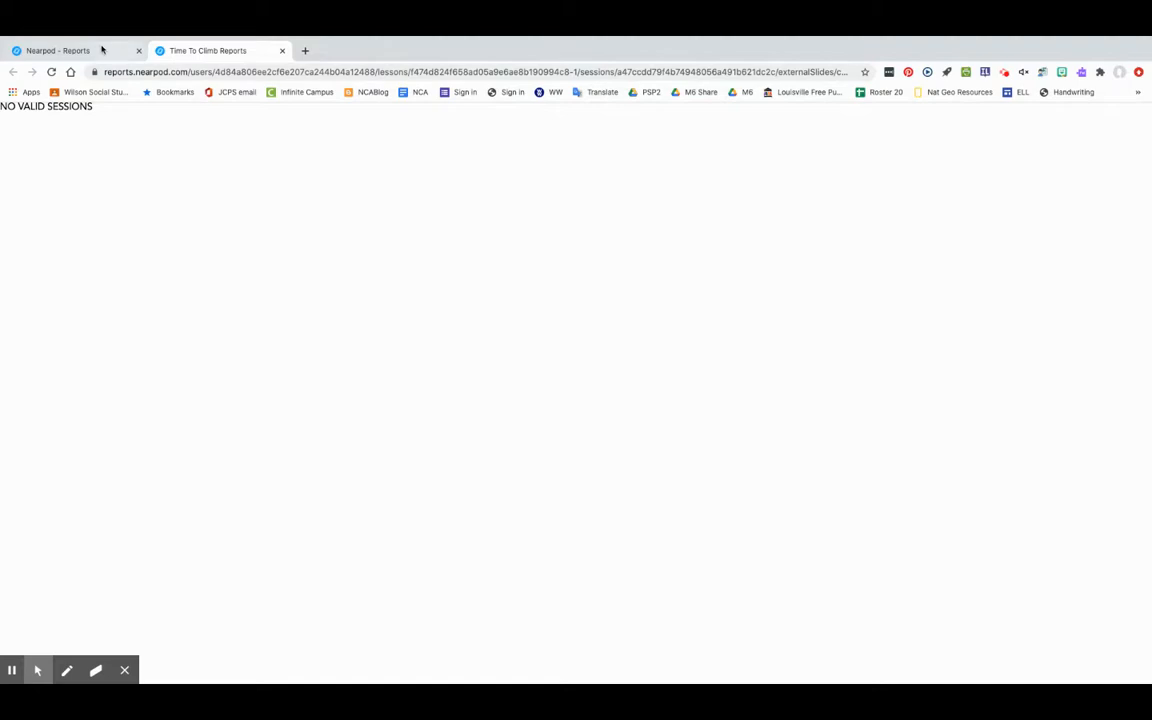
left_click(101, 49)
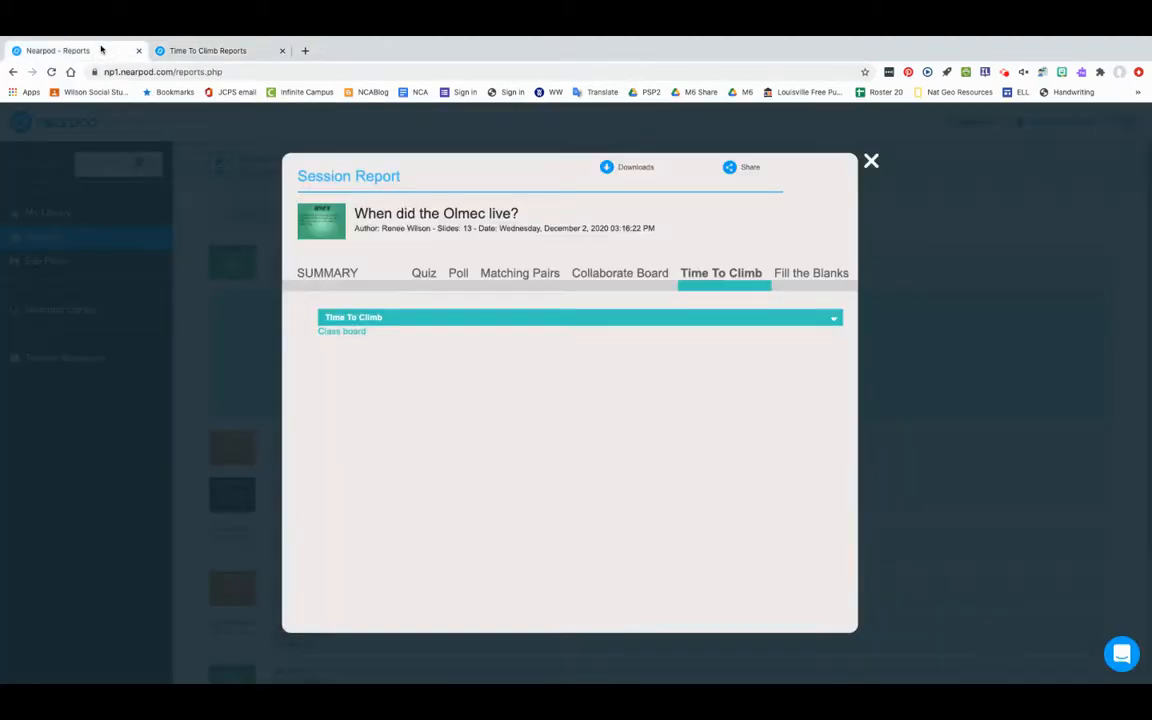
left_click(787, 274)
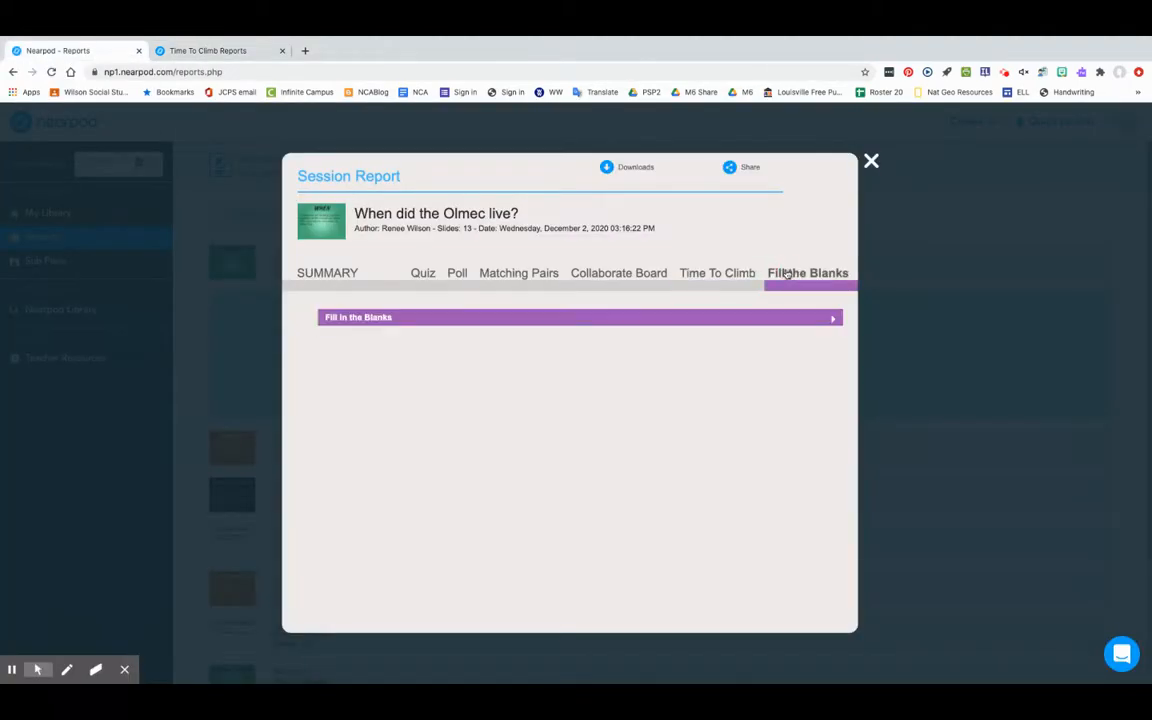
left_click(638, 317)
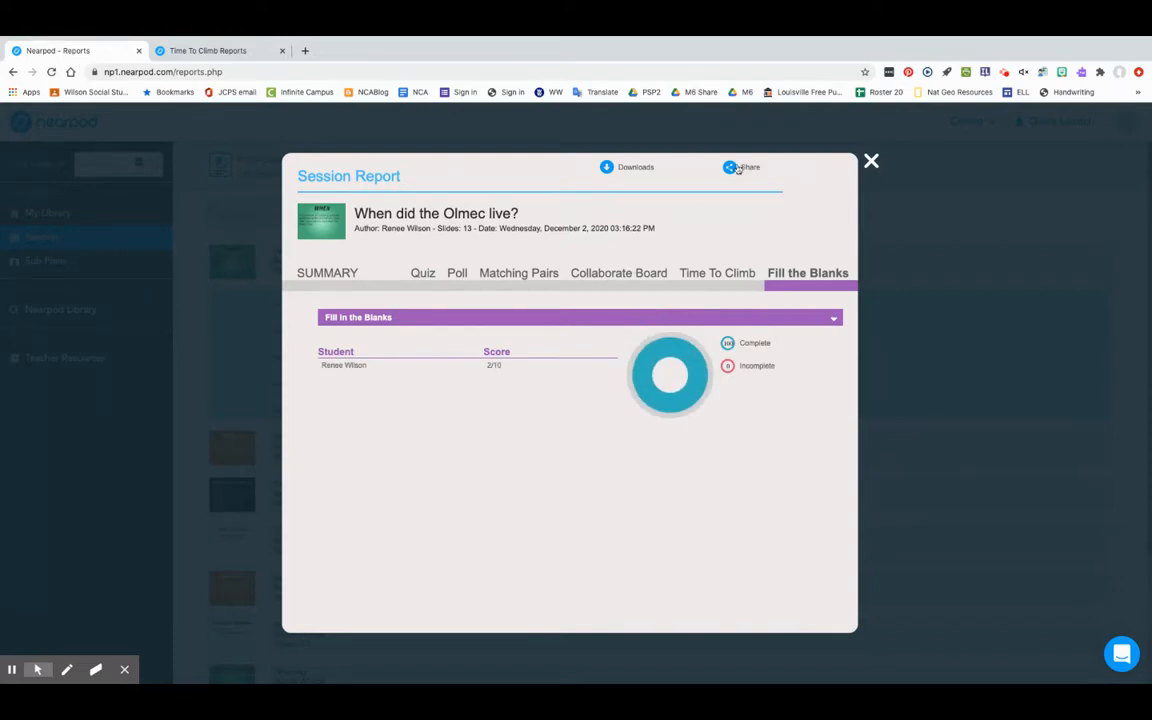
Close the session report and look through the older lessons in the post-session reports list.
left_click(872, 160)
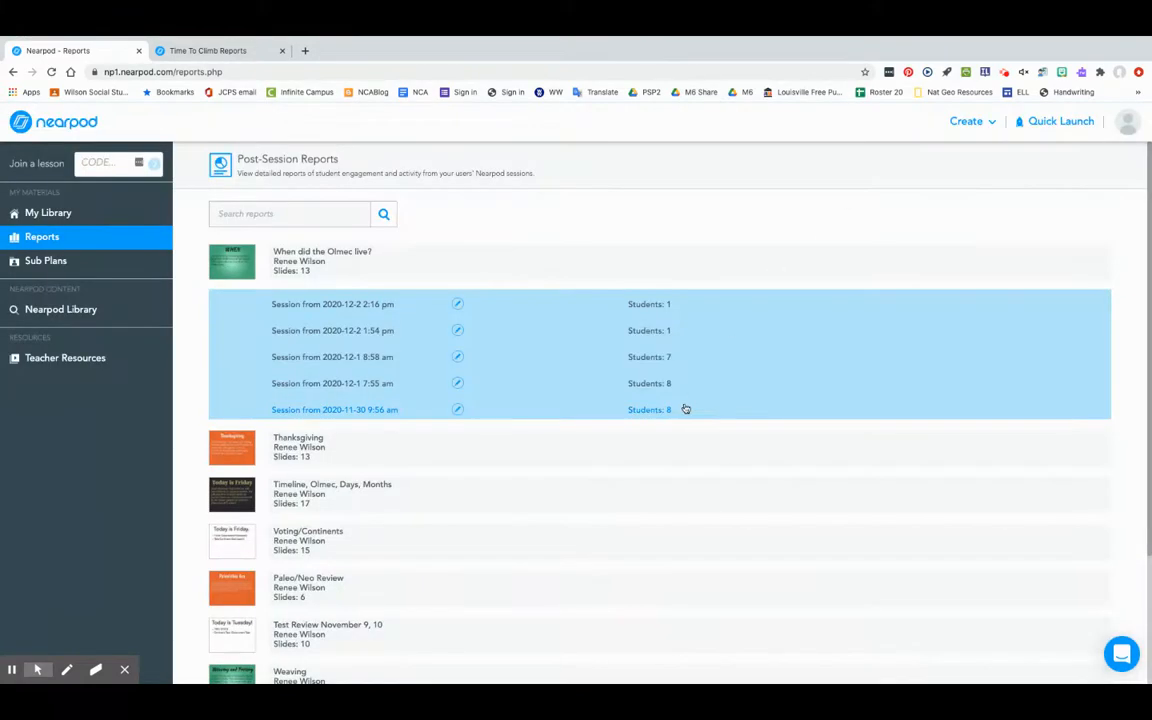
scroll(686, 409, "down", 1)
scroll(465, 584, "down", 2)
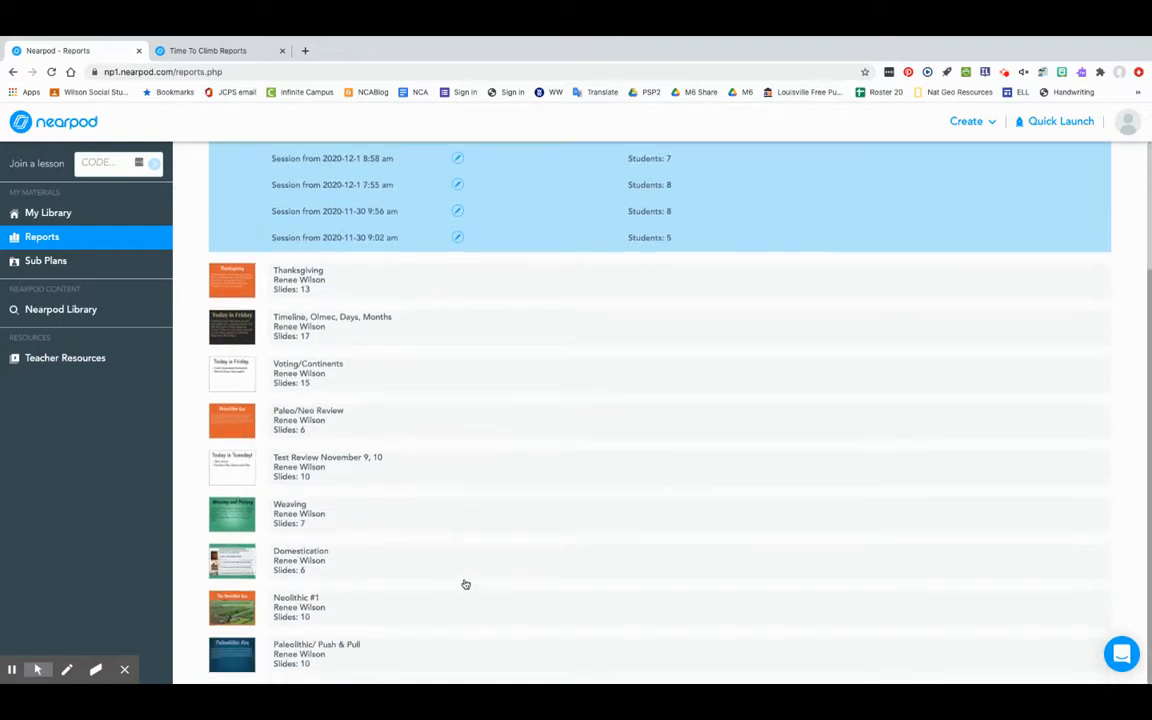